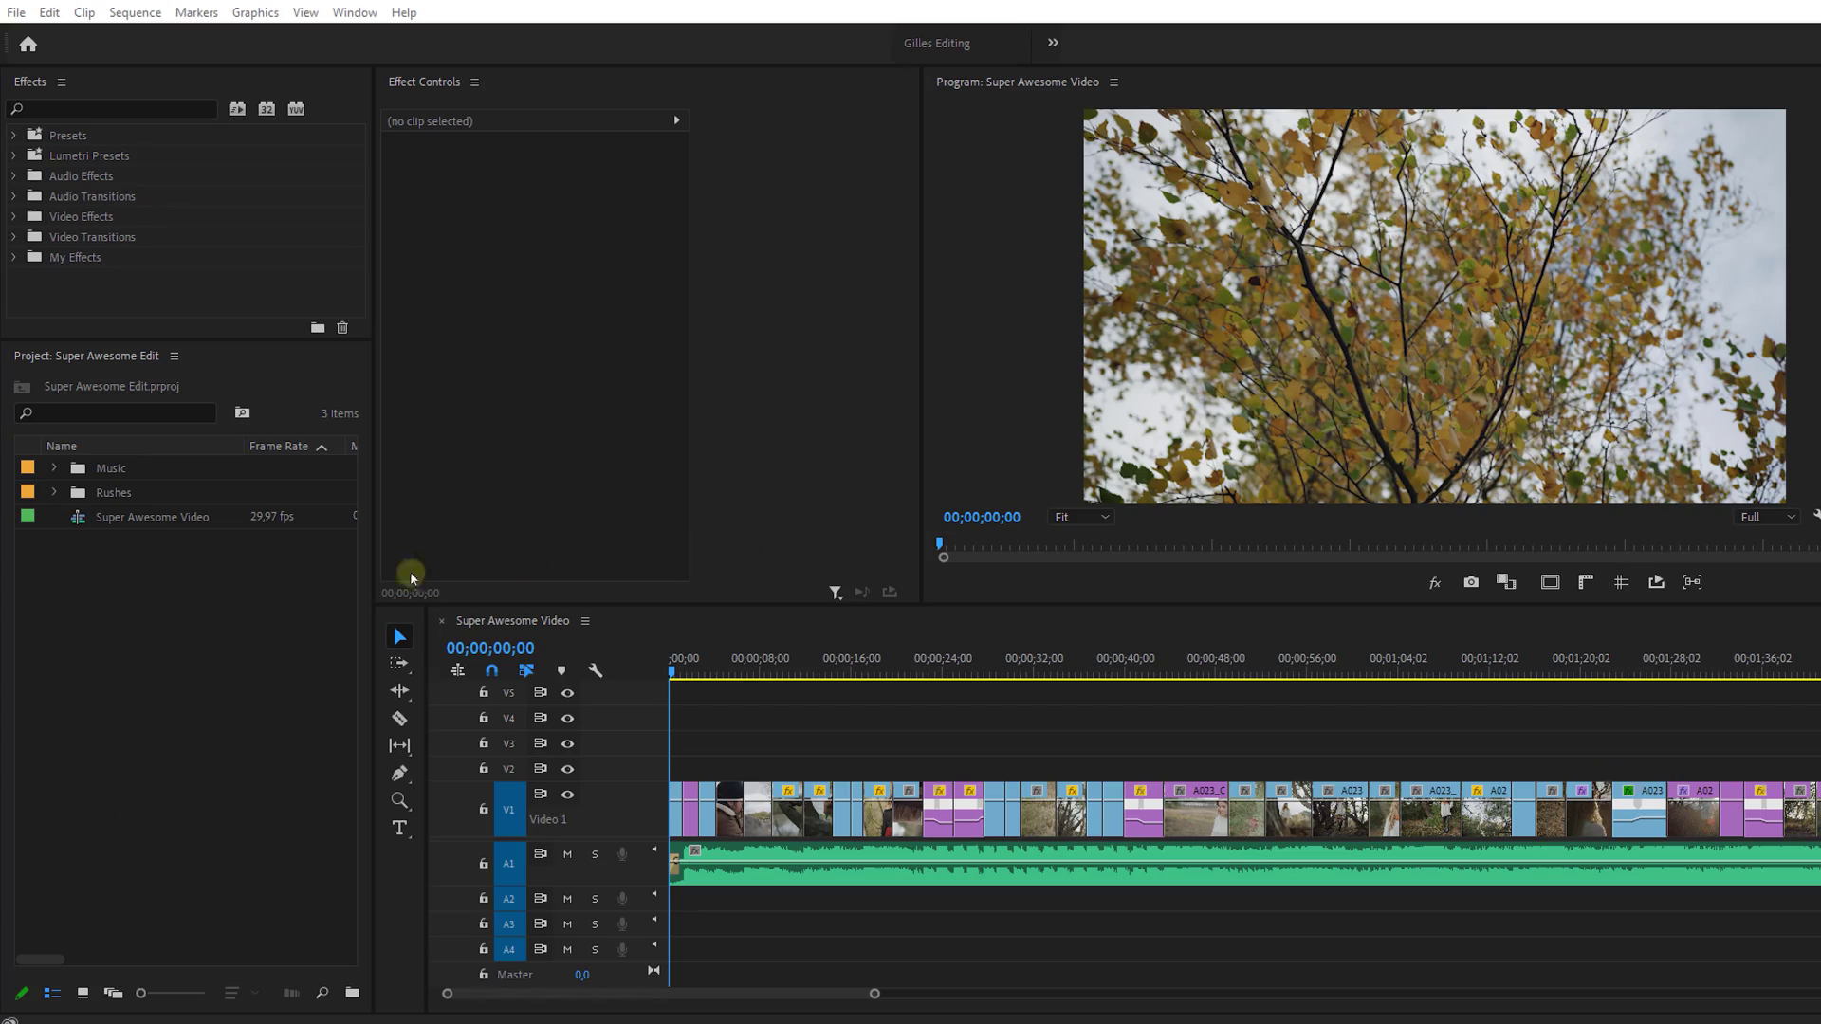
- Import all of TRANSITIONPUNCH_5.0.prproj into a new folder, allowing duplicate media
double_click(252, 576)
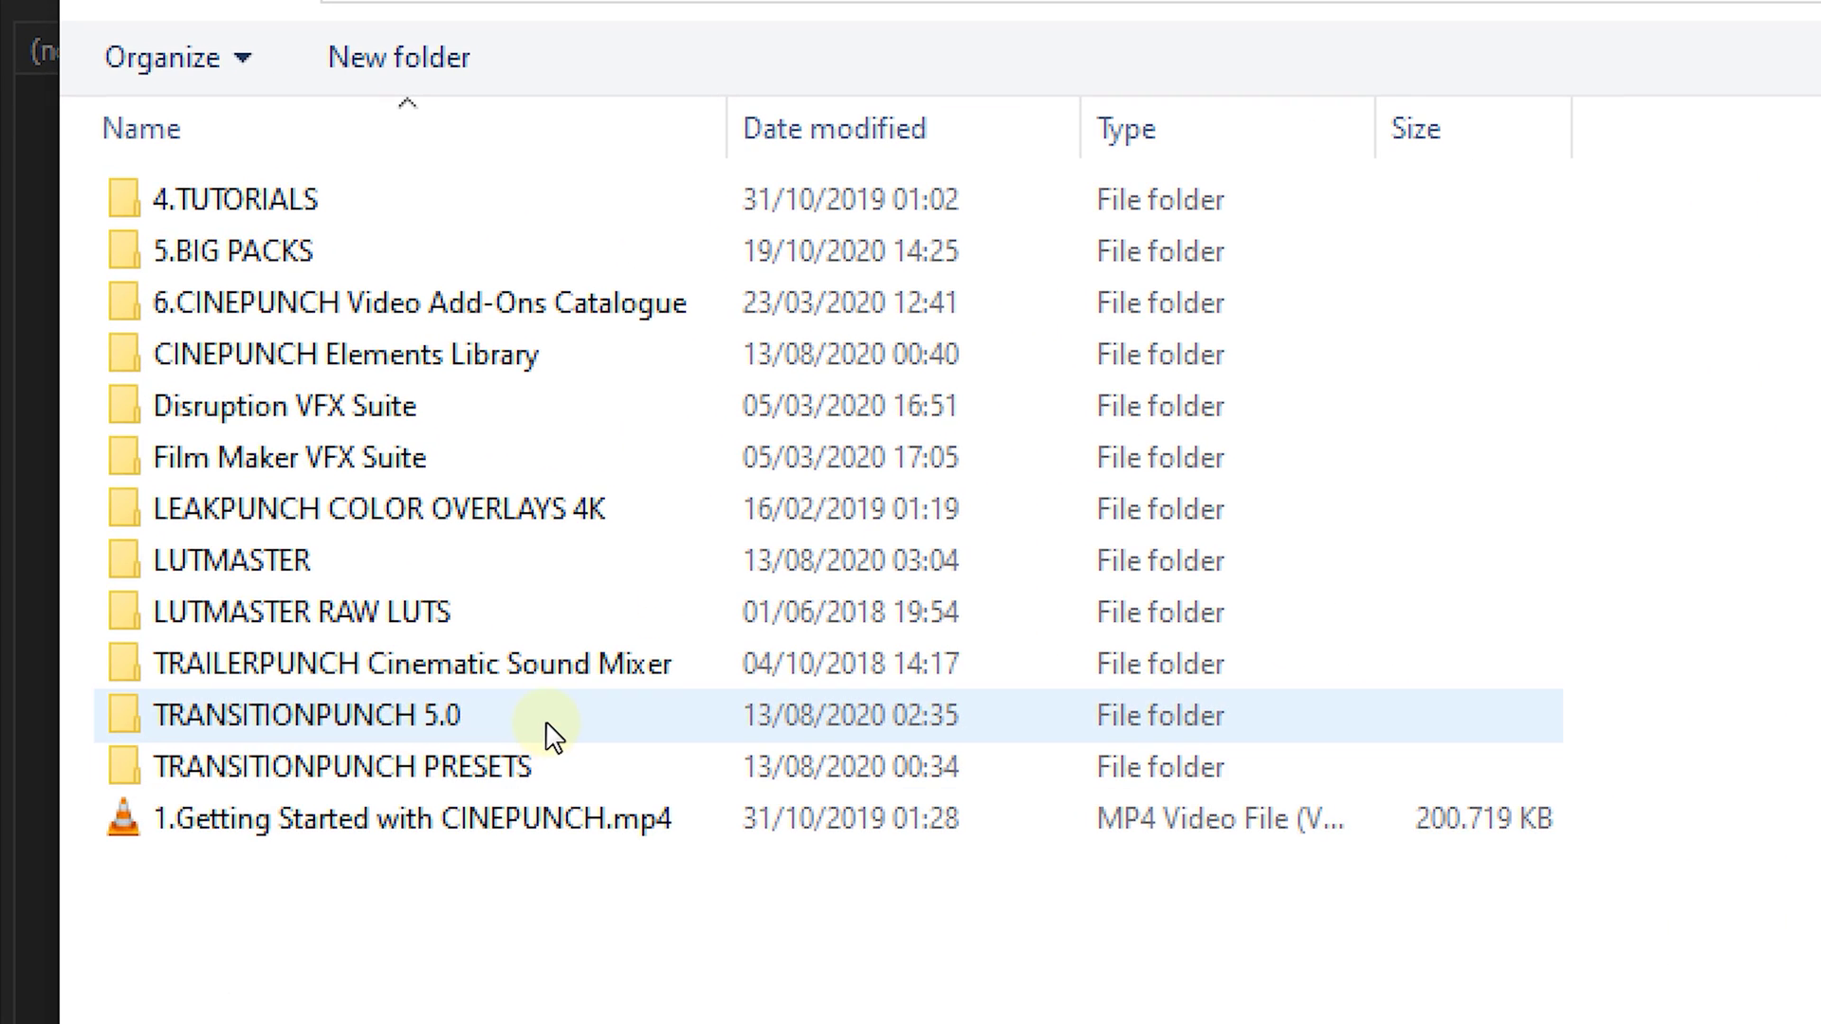
double_click(550, 730)
click(488, 413)
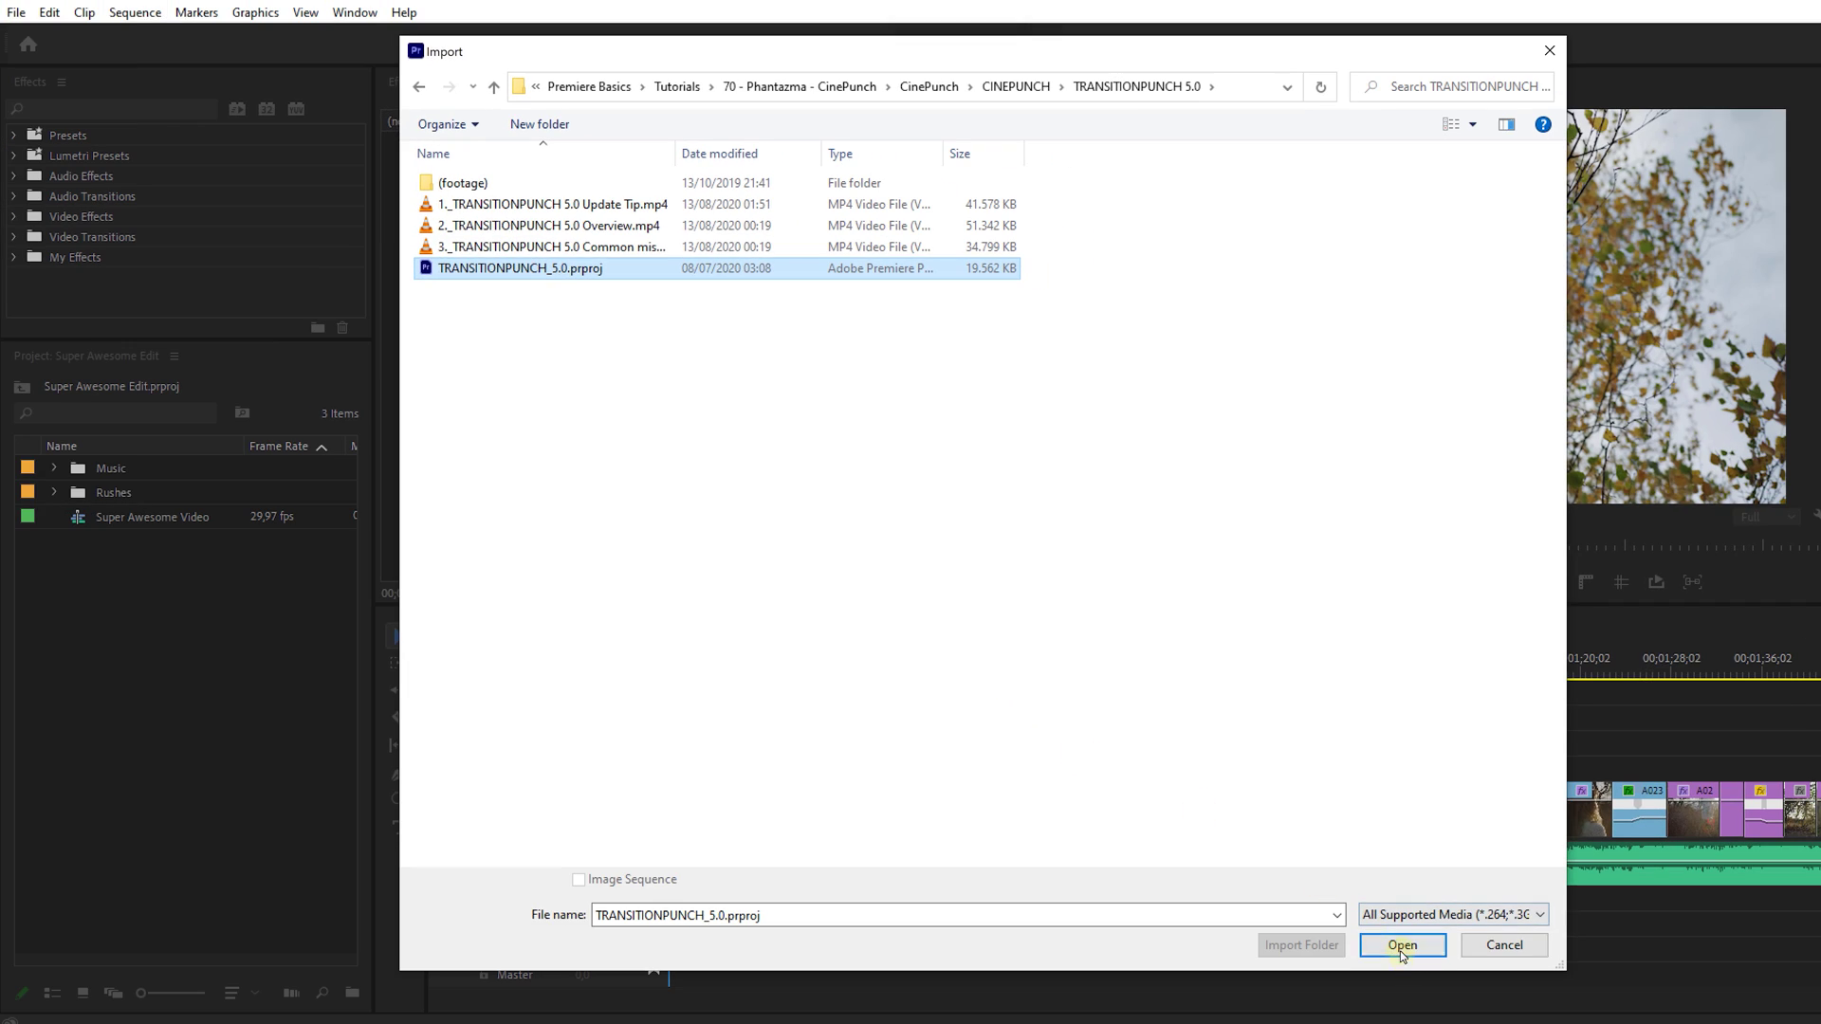
click(1402, 953)
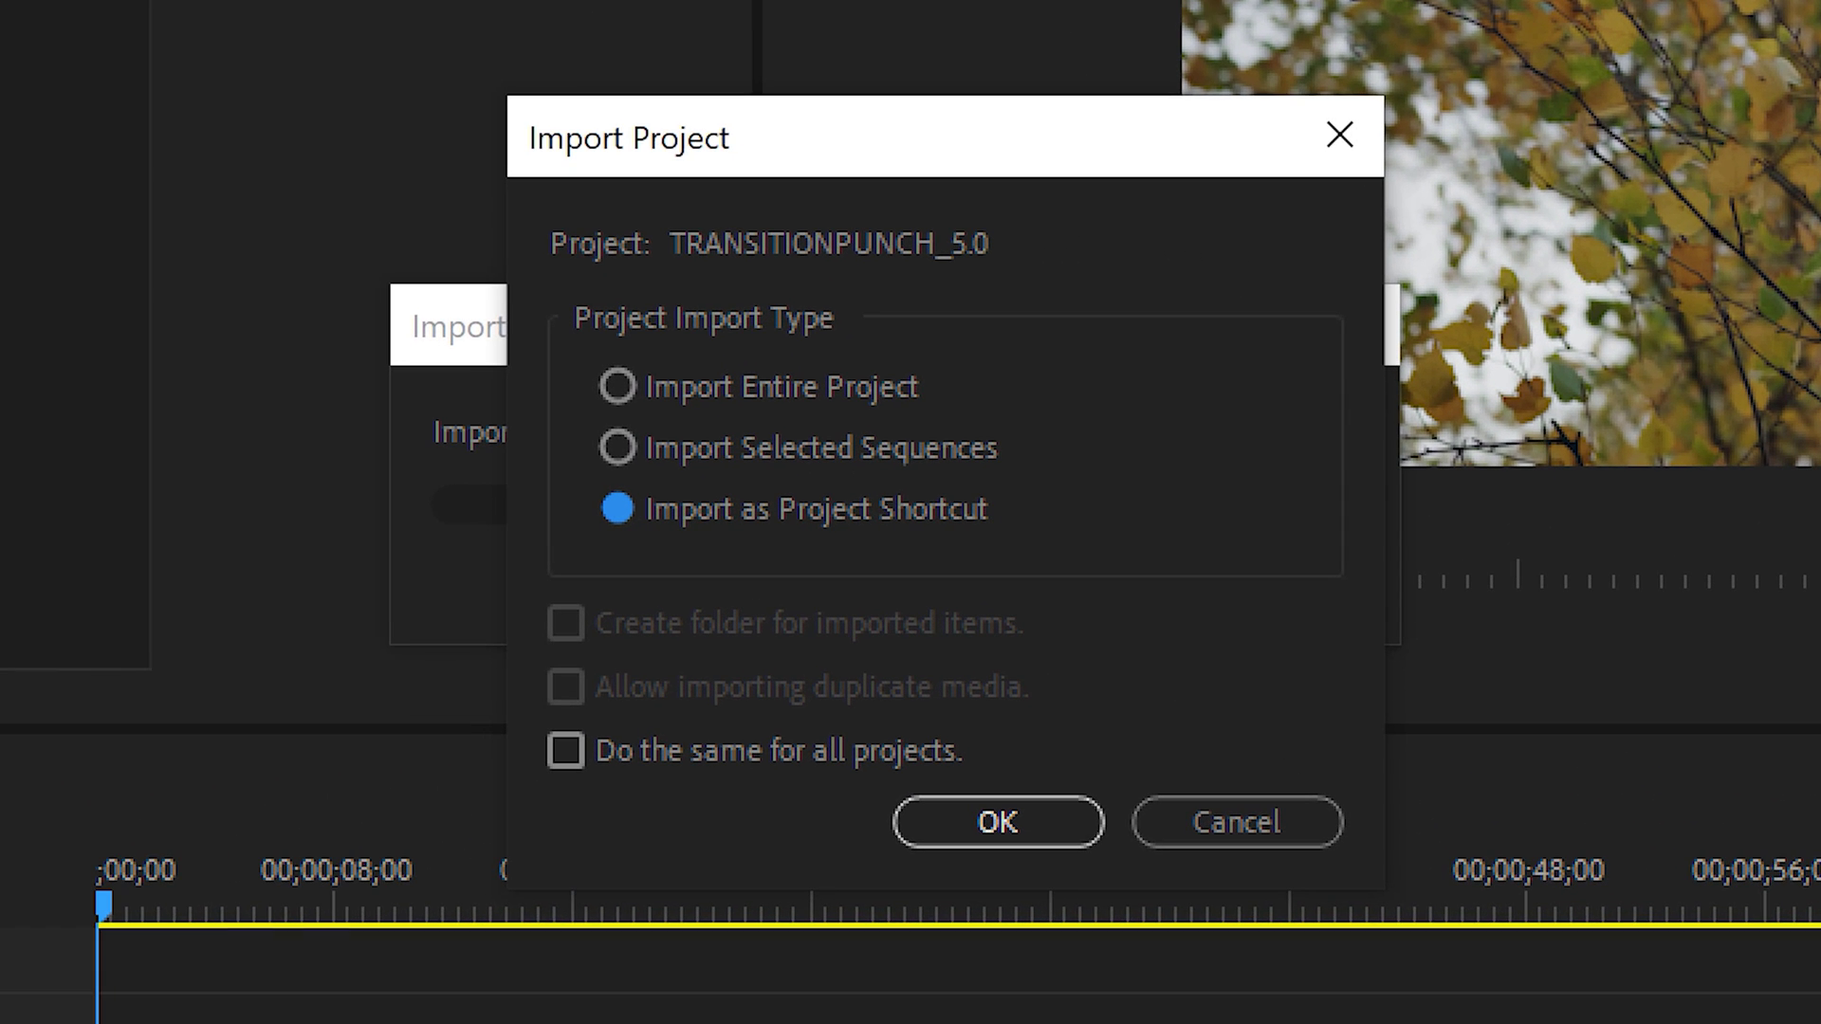
click(886, 389)
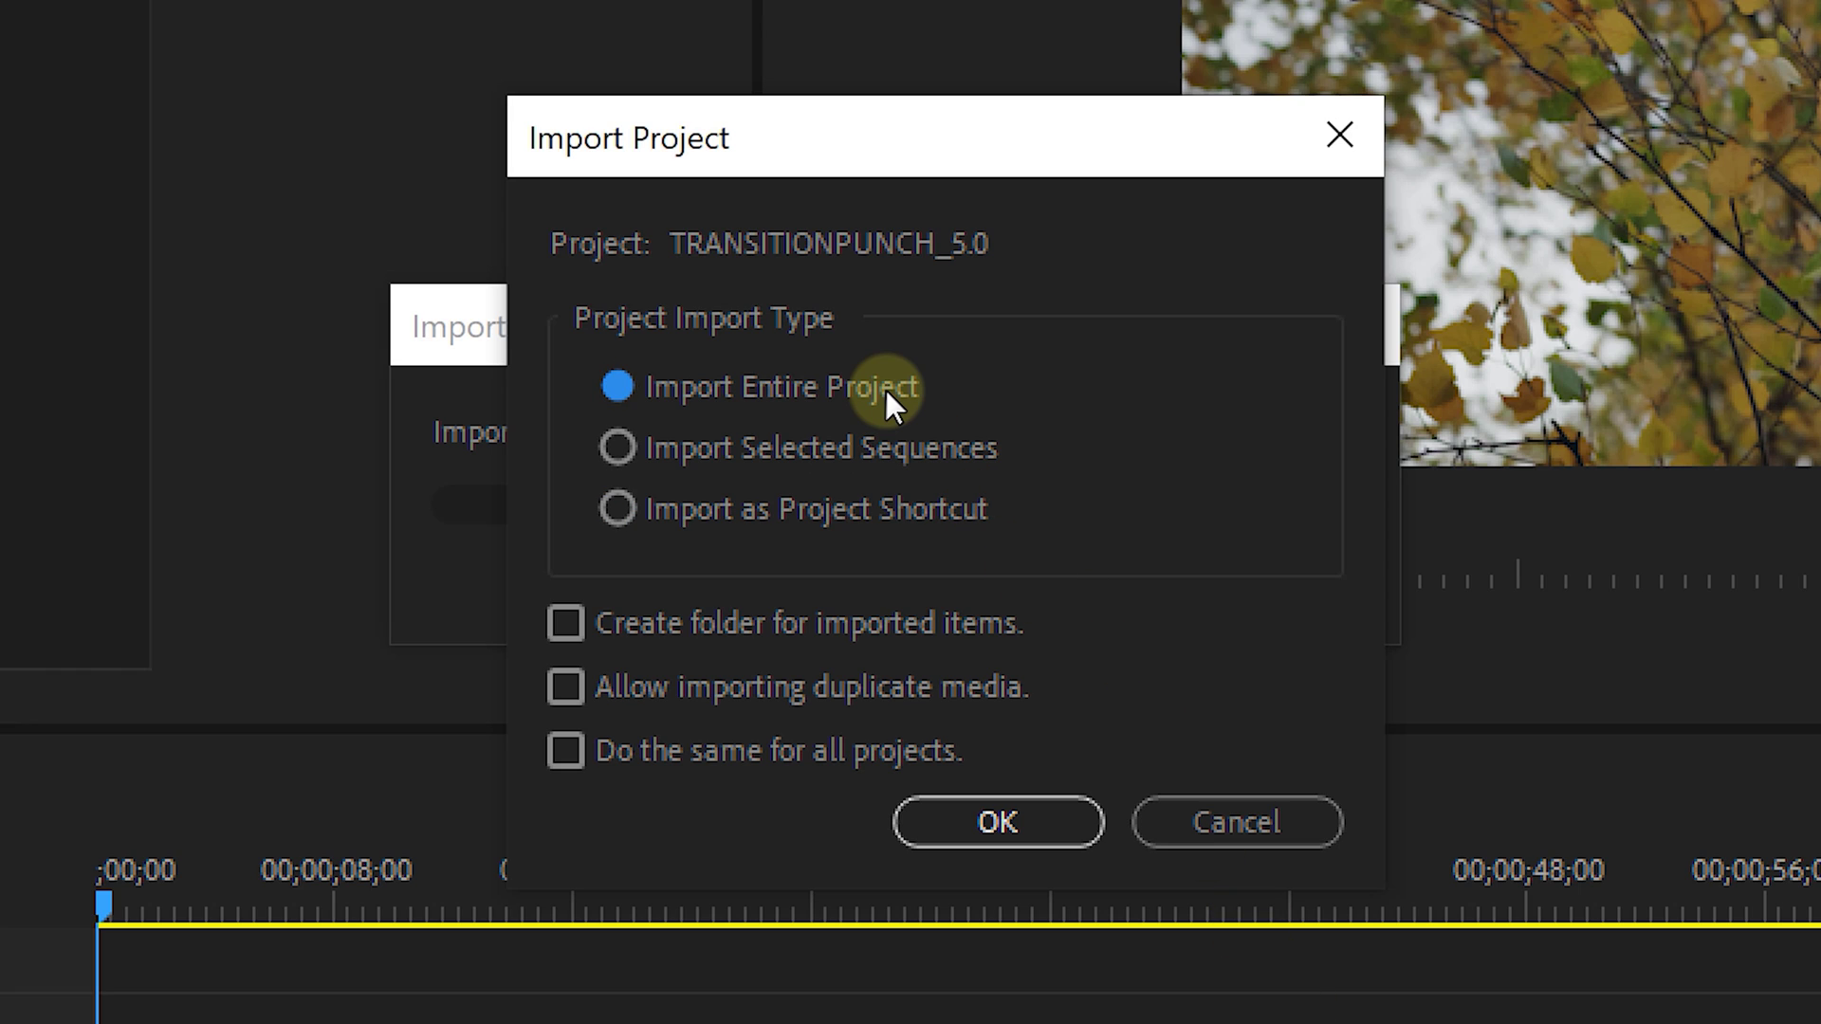
click(844, 607)
click(843, 694)
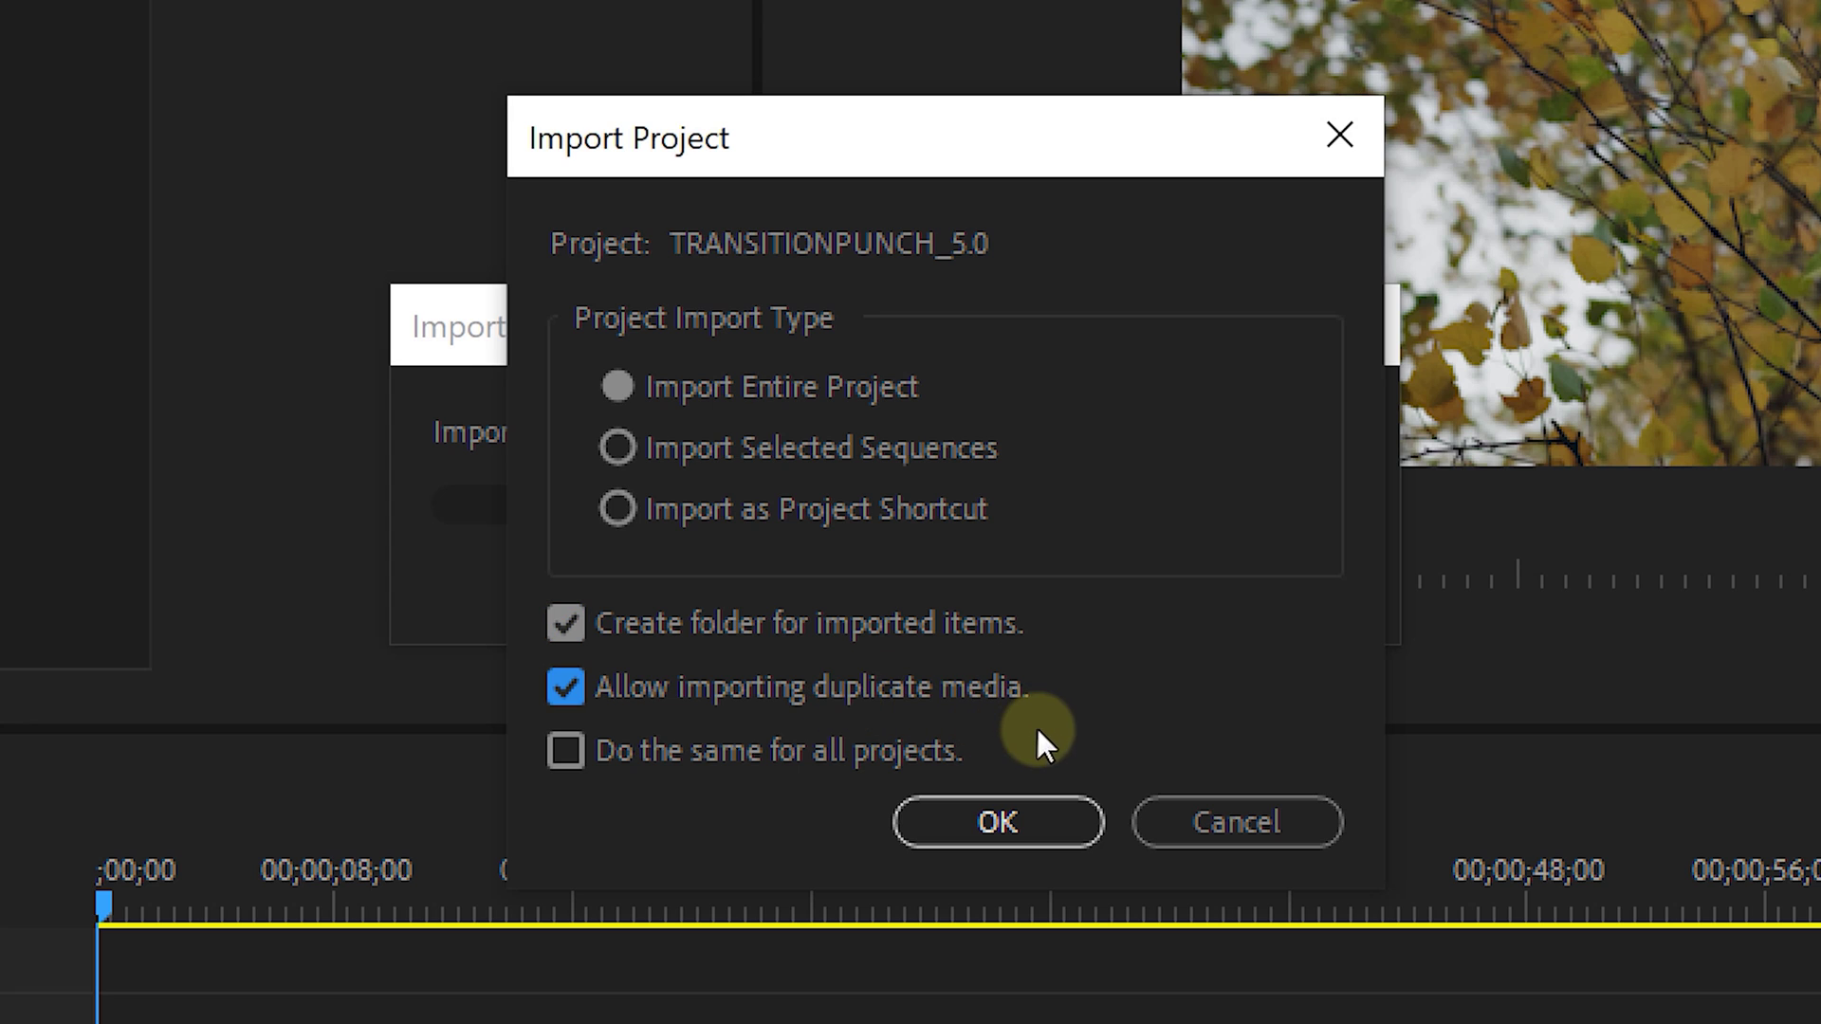
click(1049, 821)
- Review the TransitionPunch Layer sequence settings under 1.CHANGE RESOLUTION HERE, then expand 2.TRANSITIONS
click(143, 486)
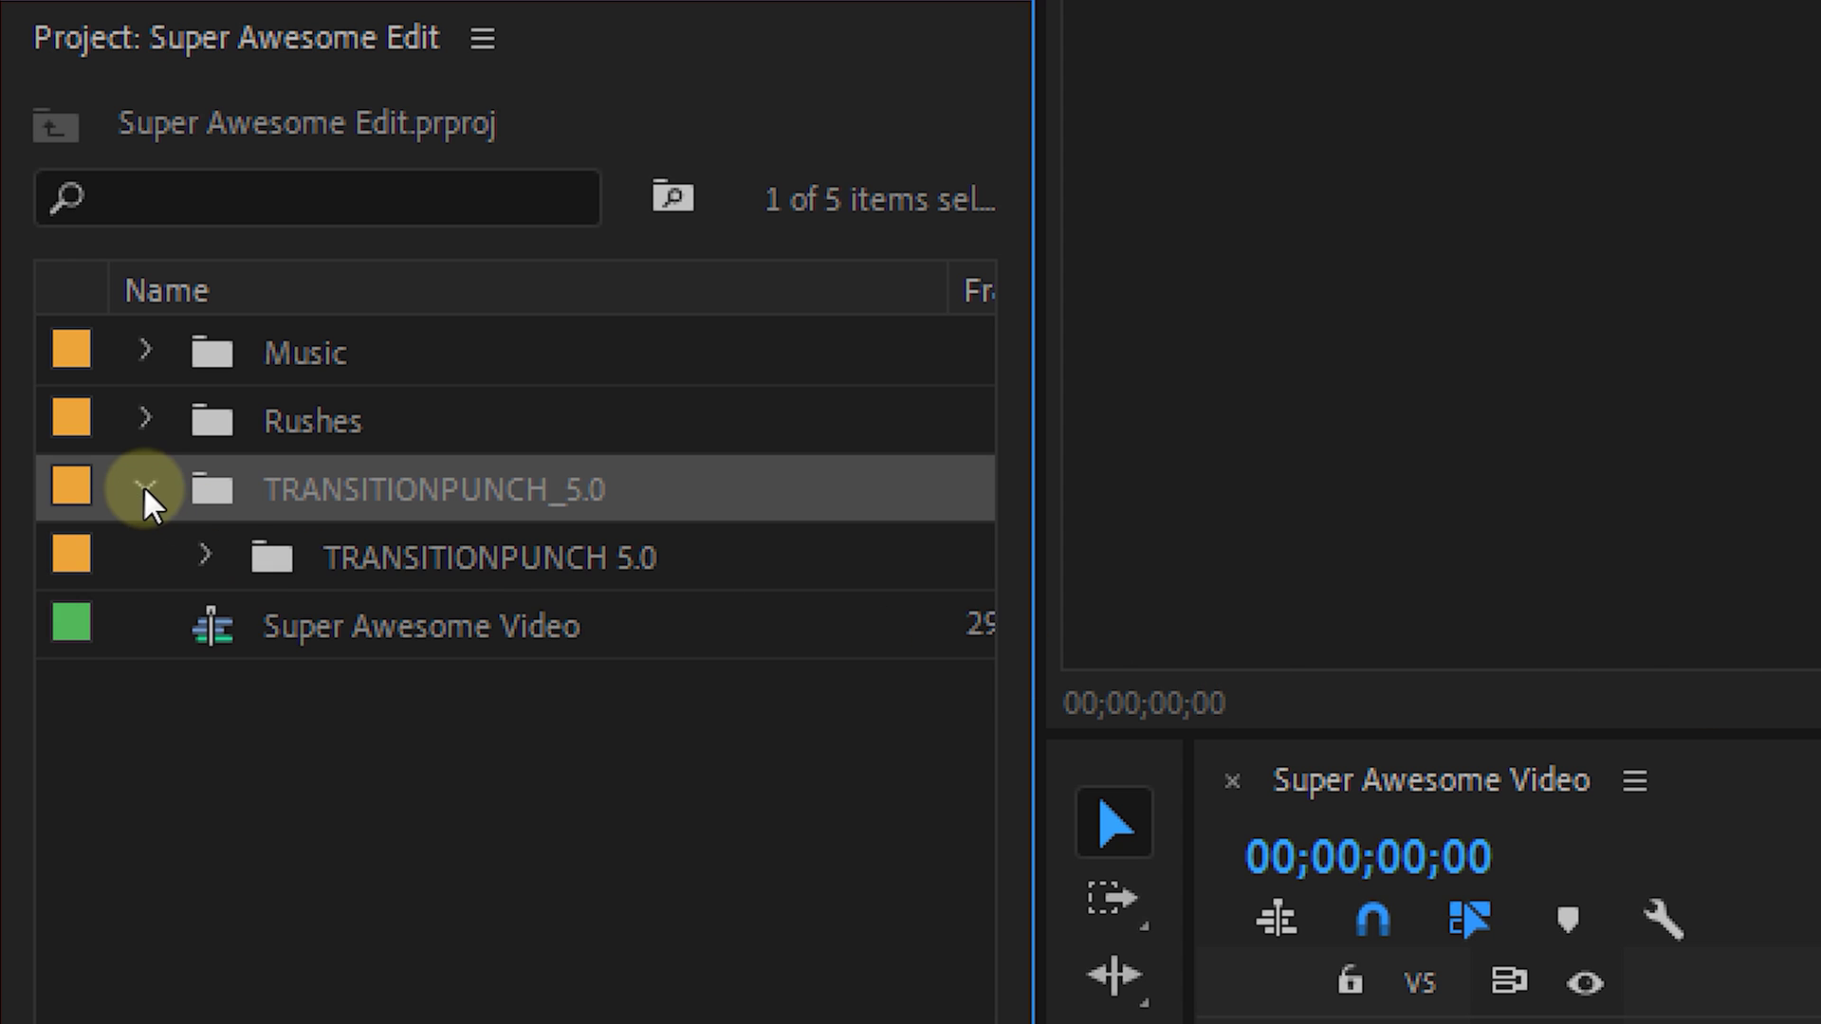
click(204, 555)
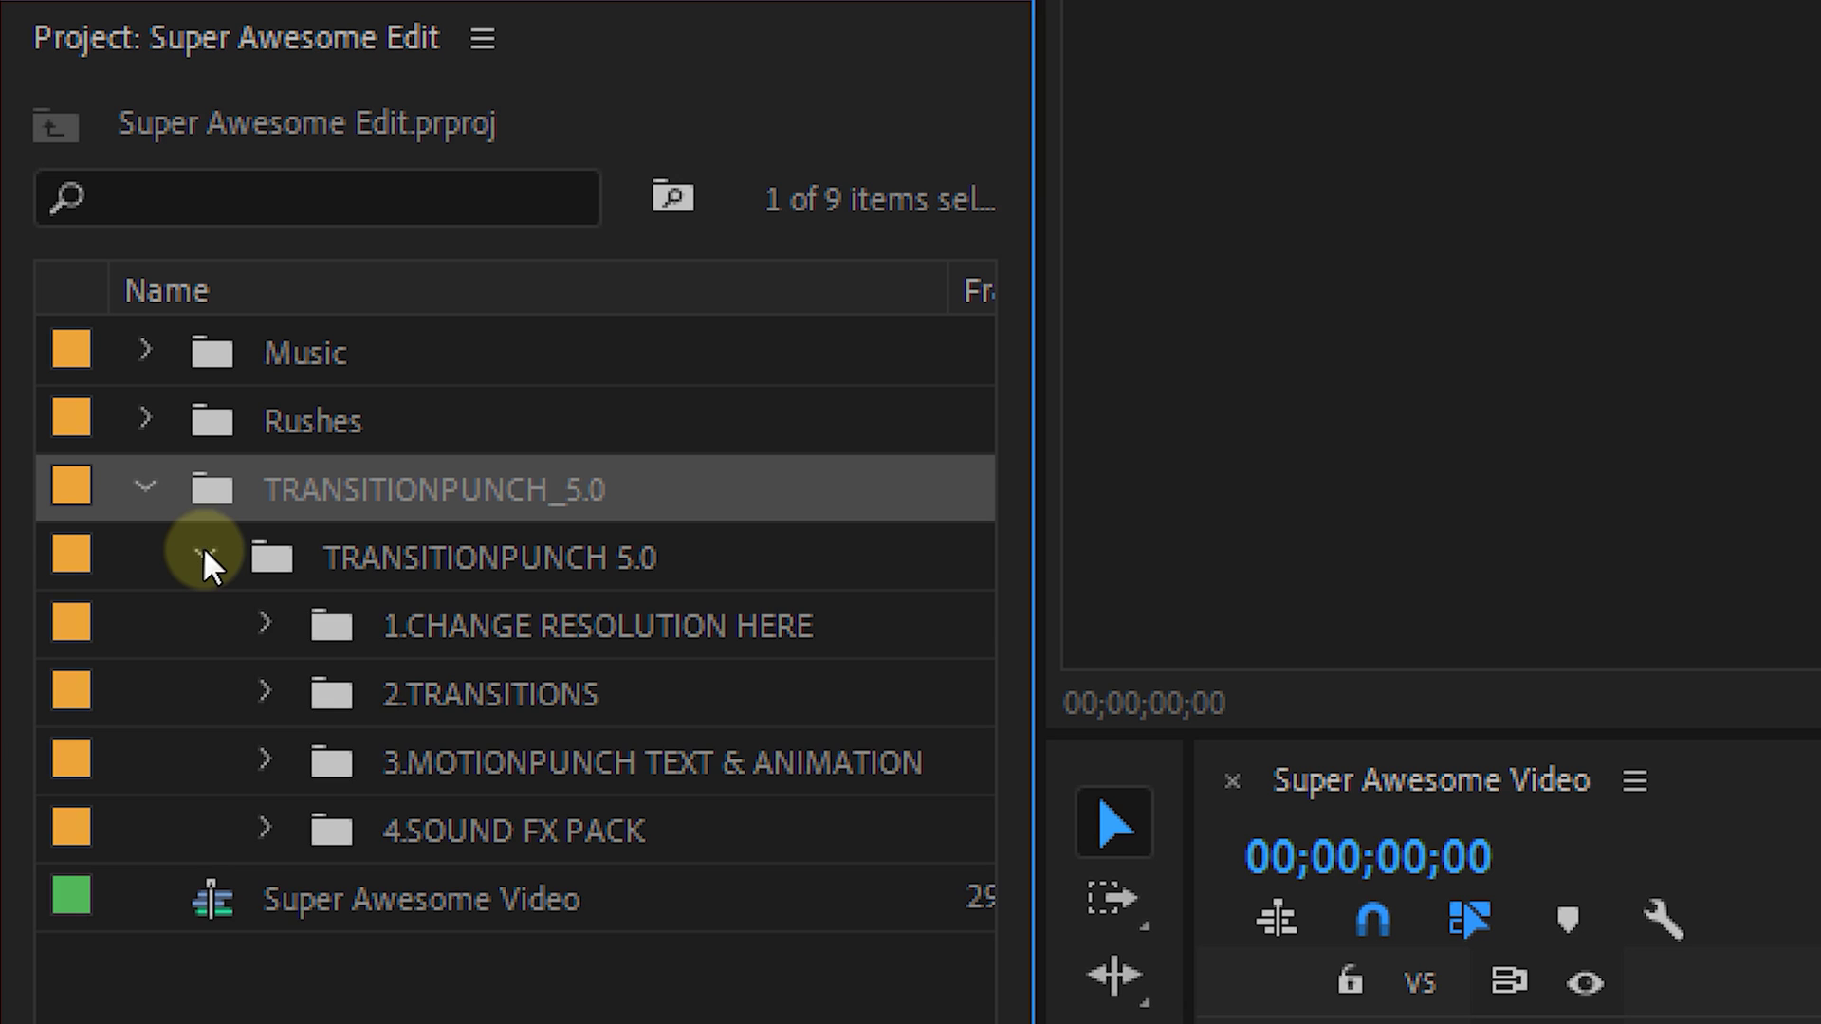
click(265, 623)
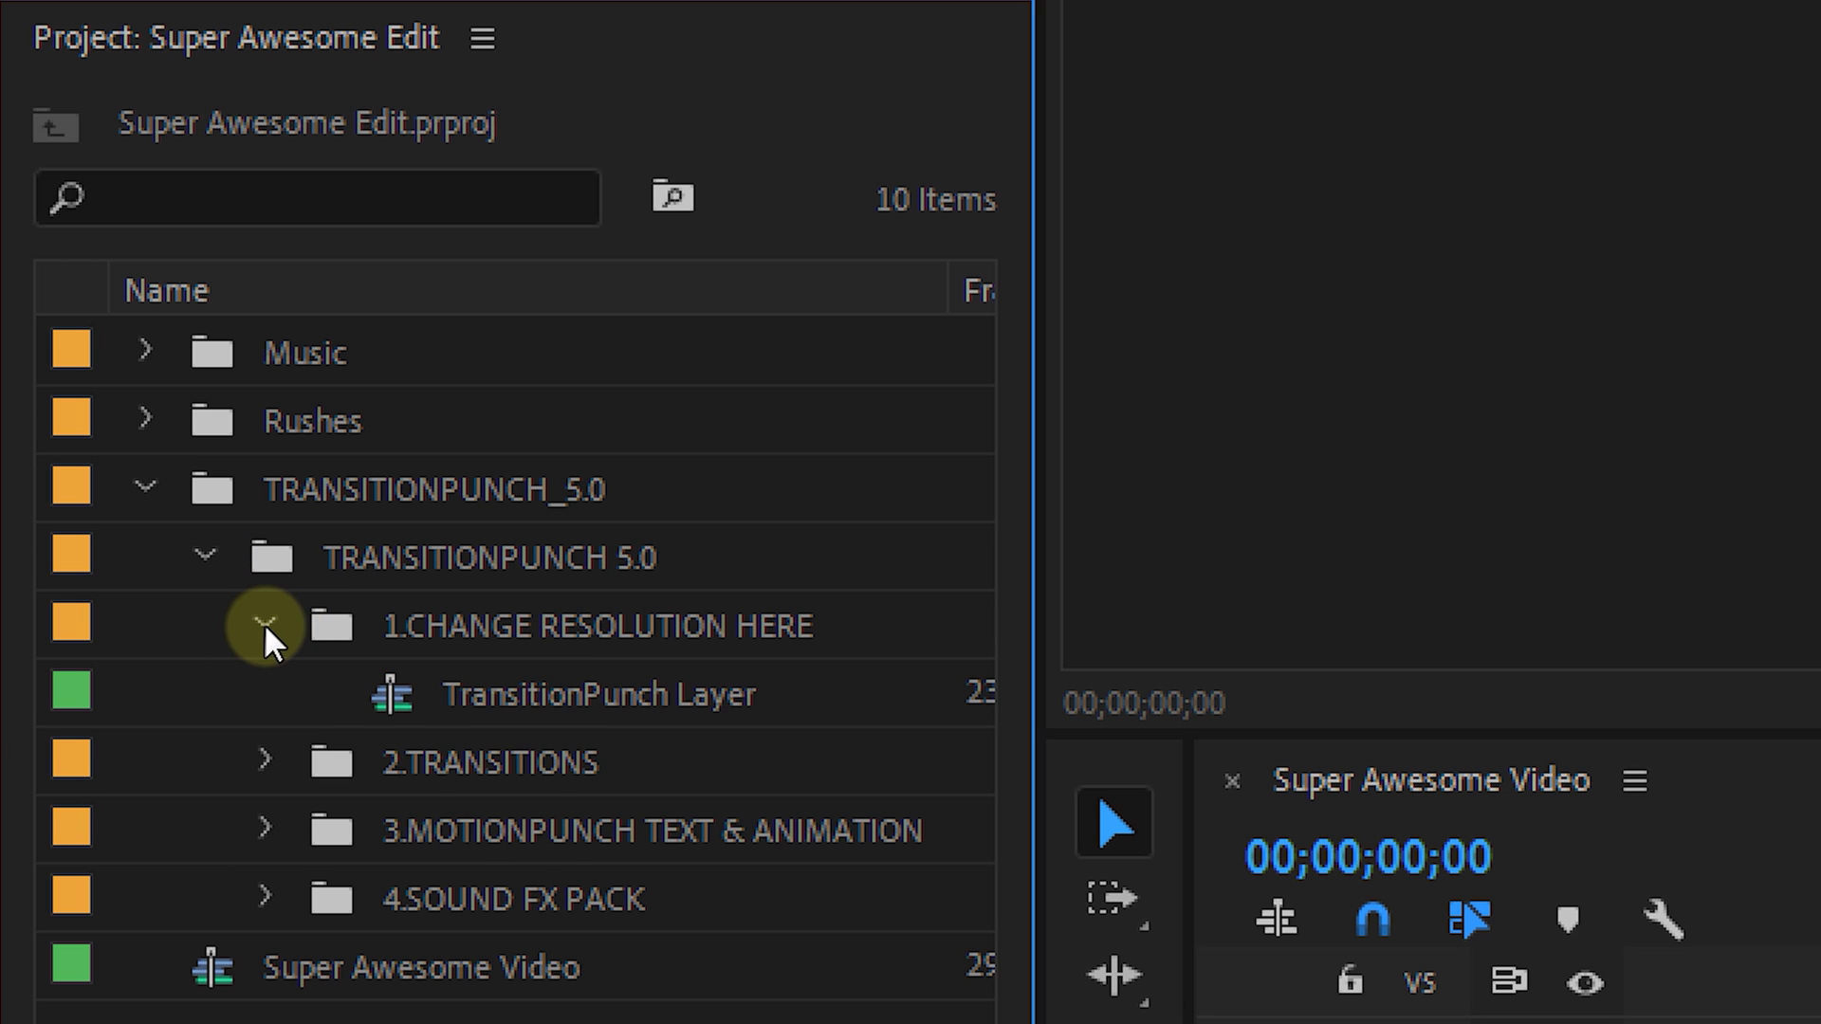
click(789, 699)
right_click(792, 694)
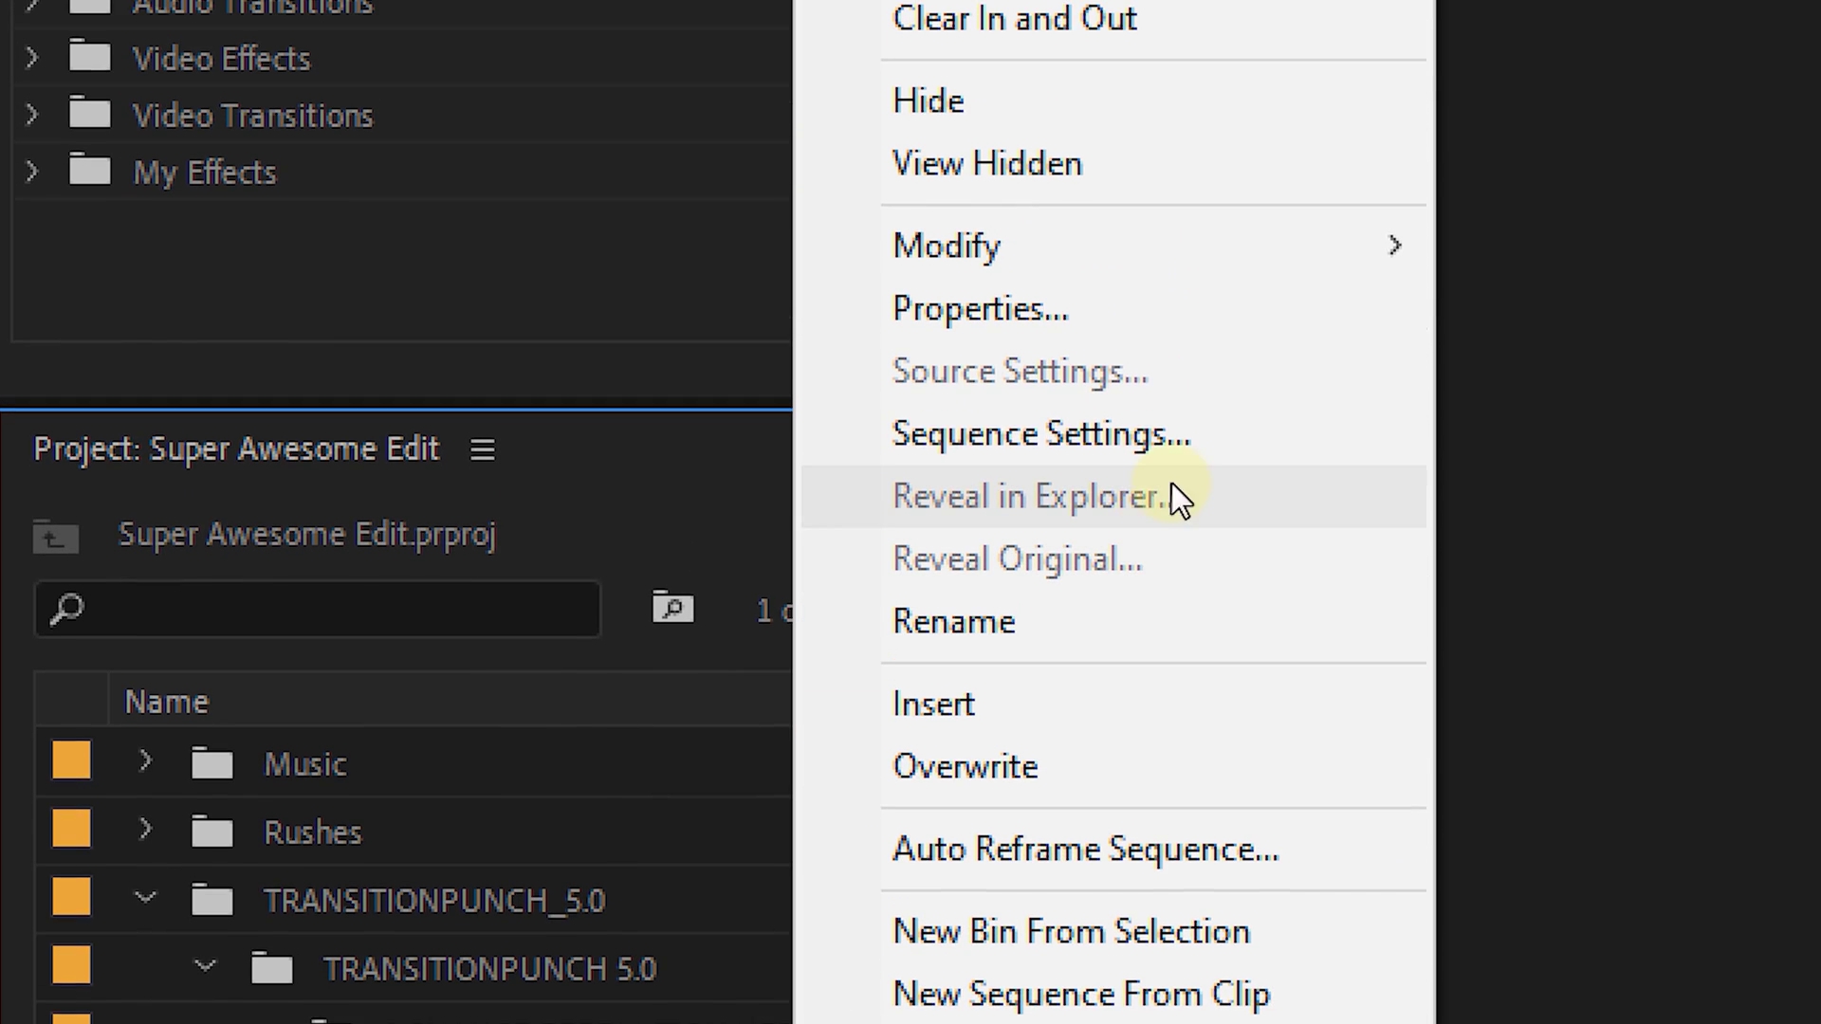
click(1188, 459)
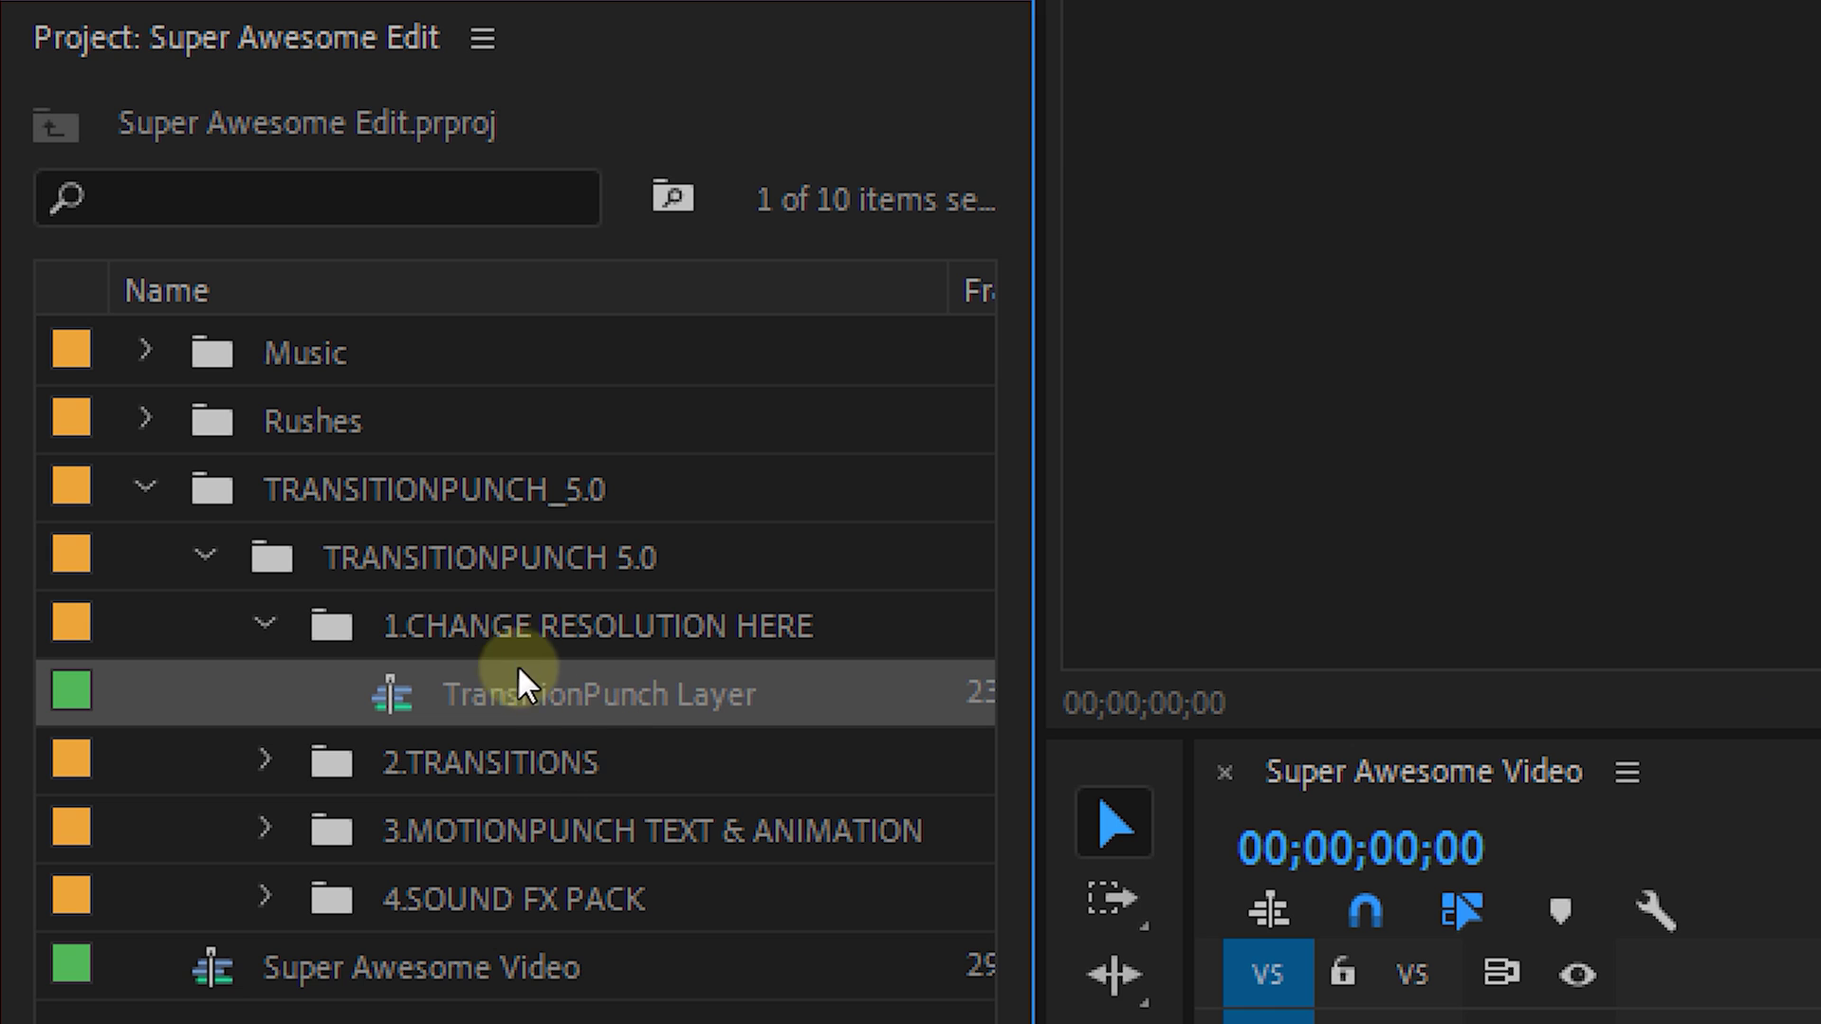
click(265, 625)
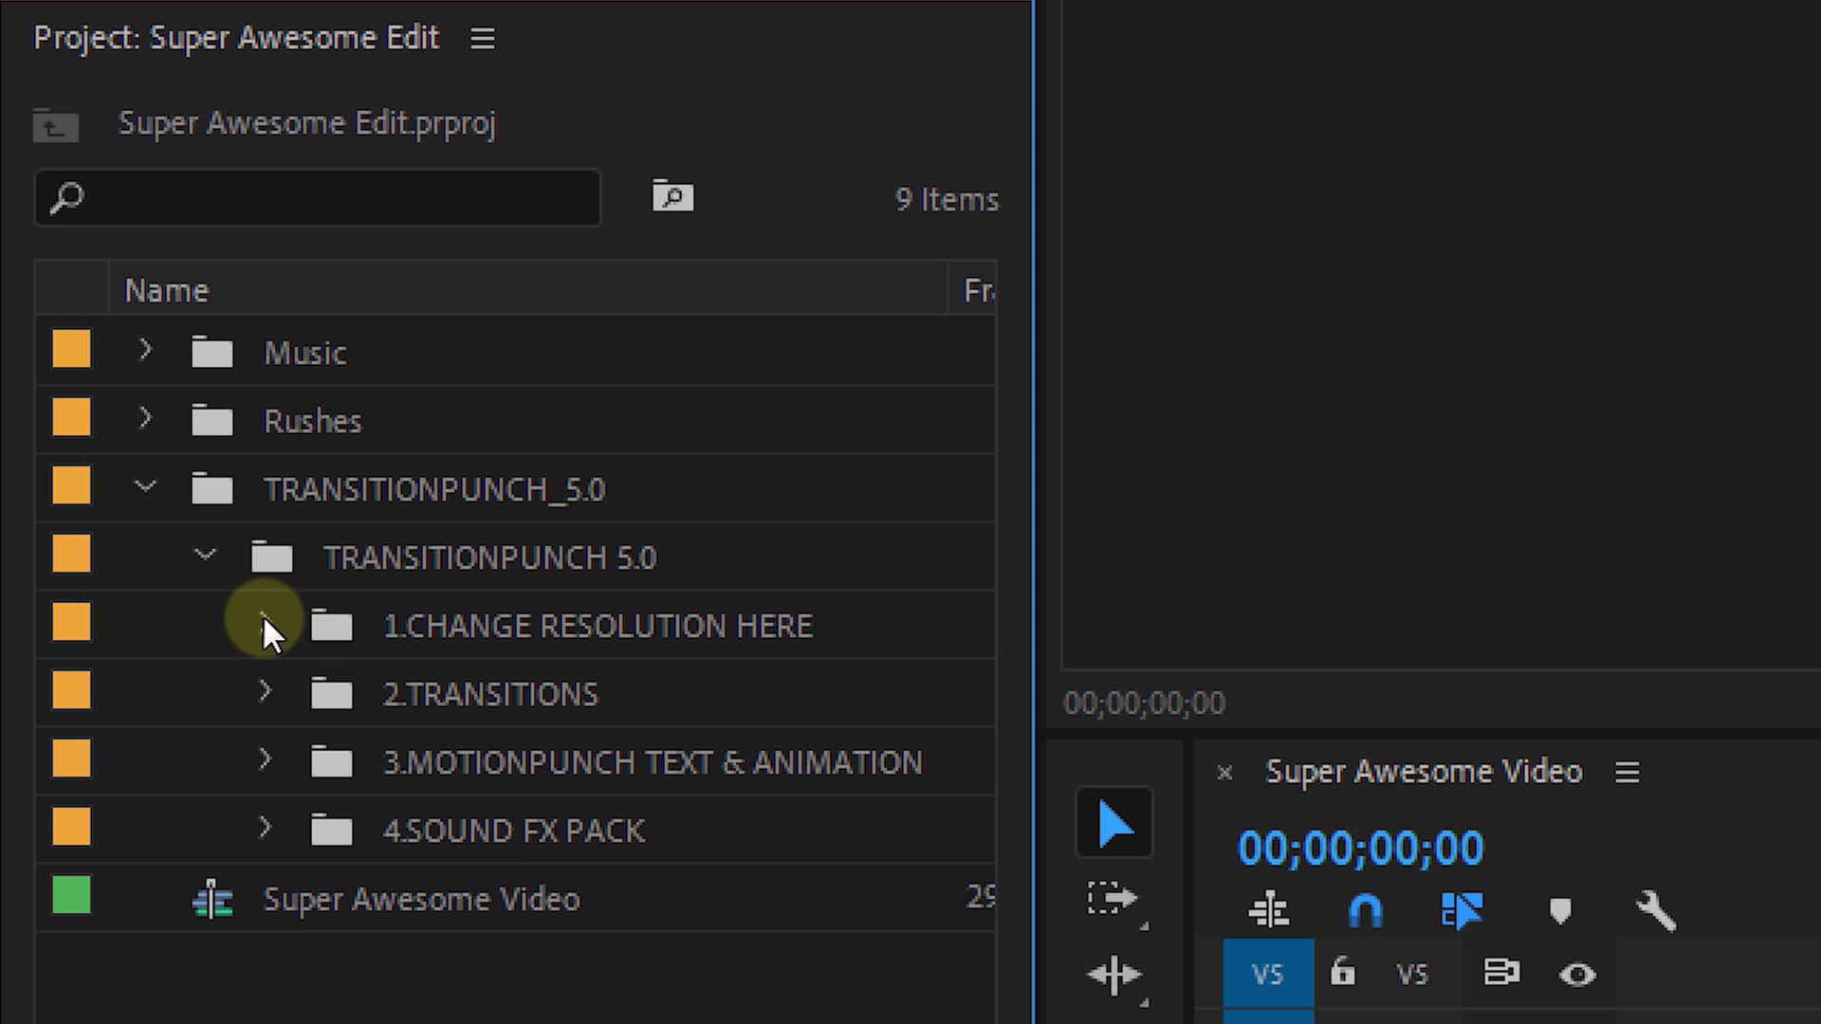
click(275, 687)
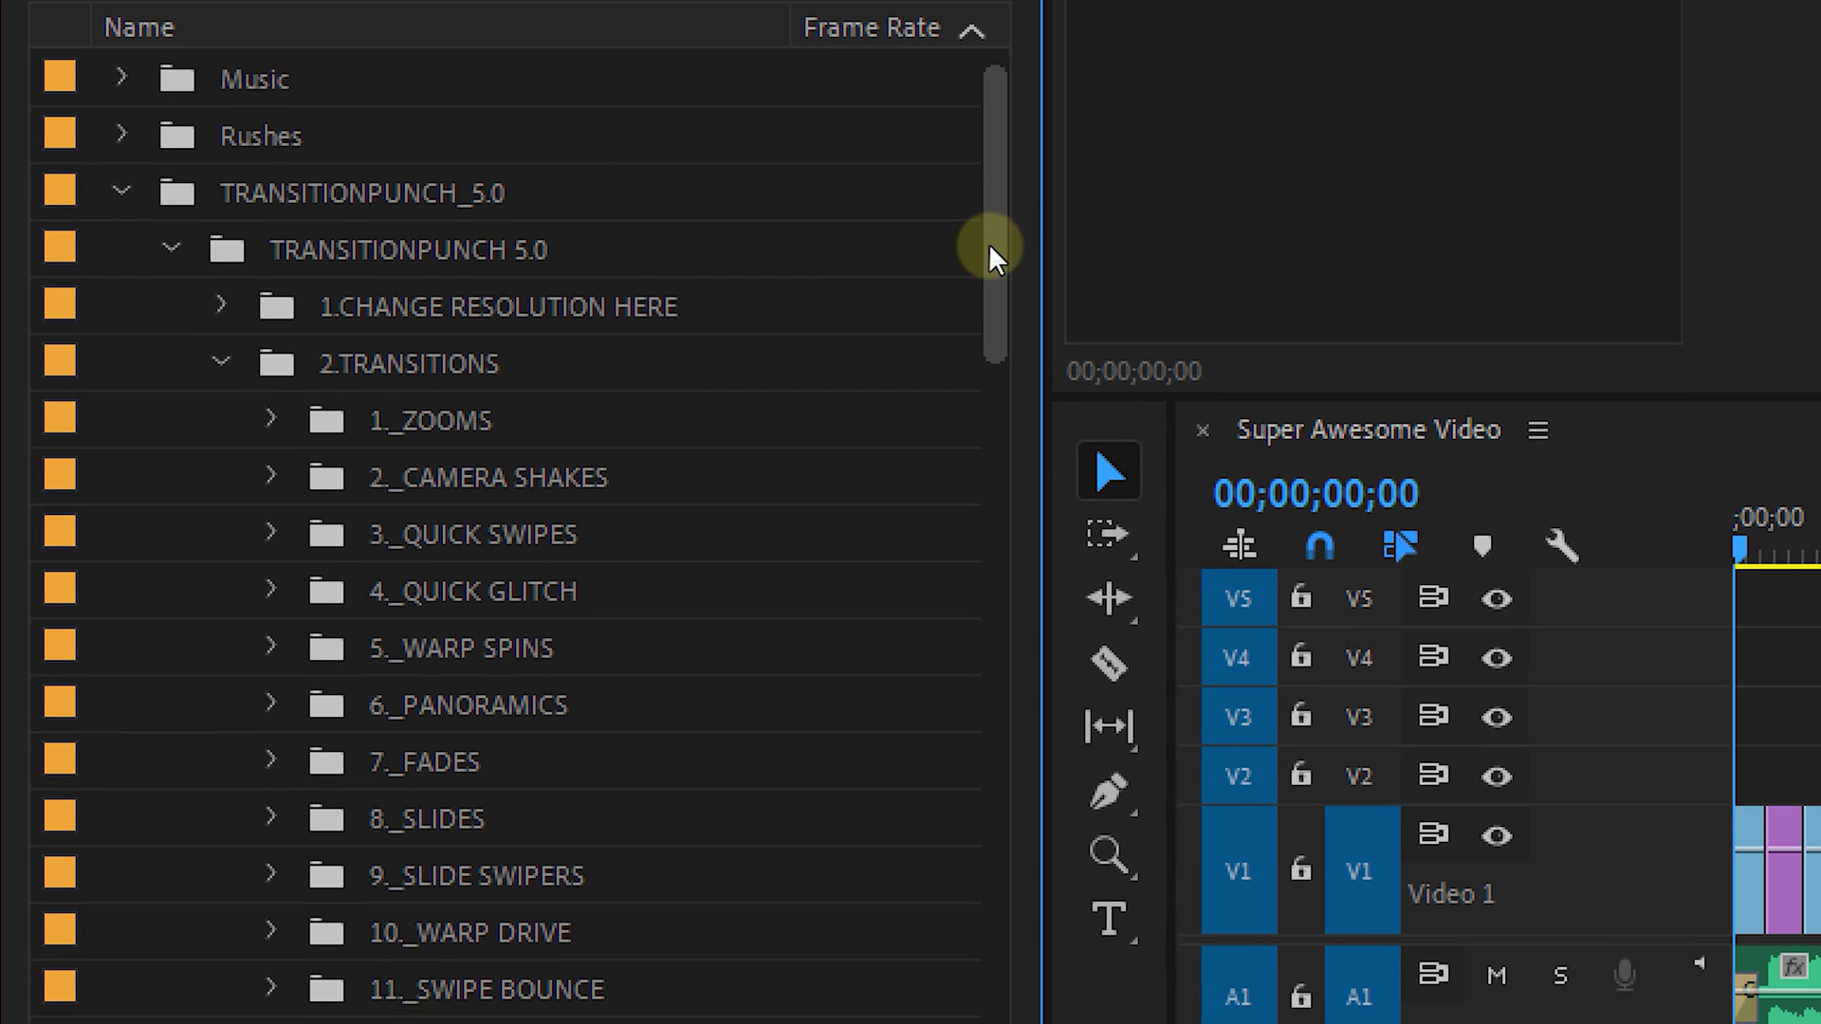
- Expand 13._FILM REEL > 3.REEL FILM FRAME and select 2.REEL FILM - Down (medium)
drag(988, 242, 950, 385)
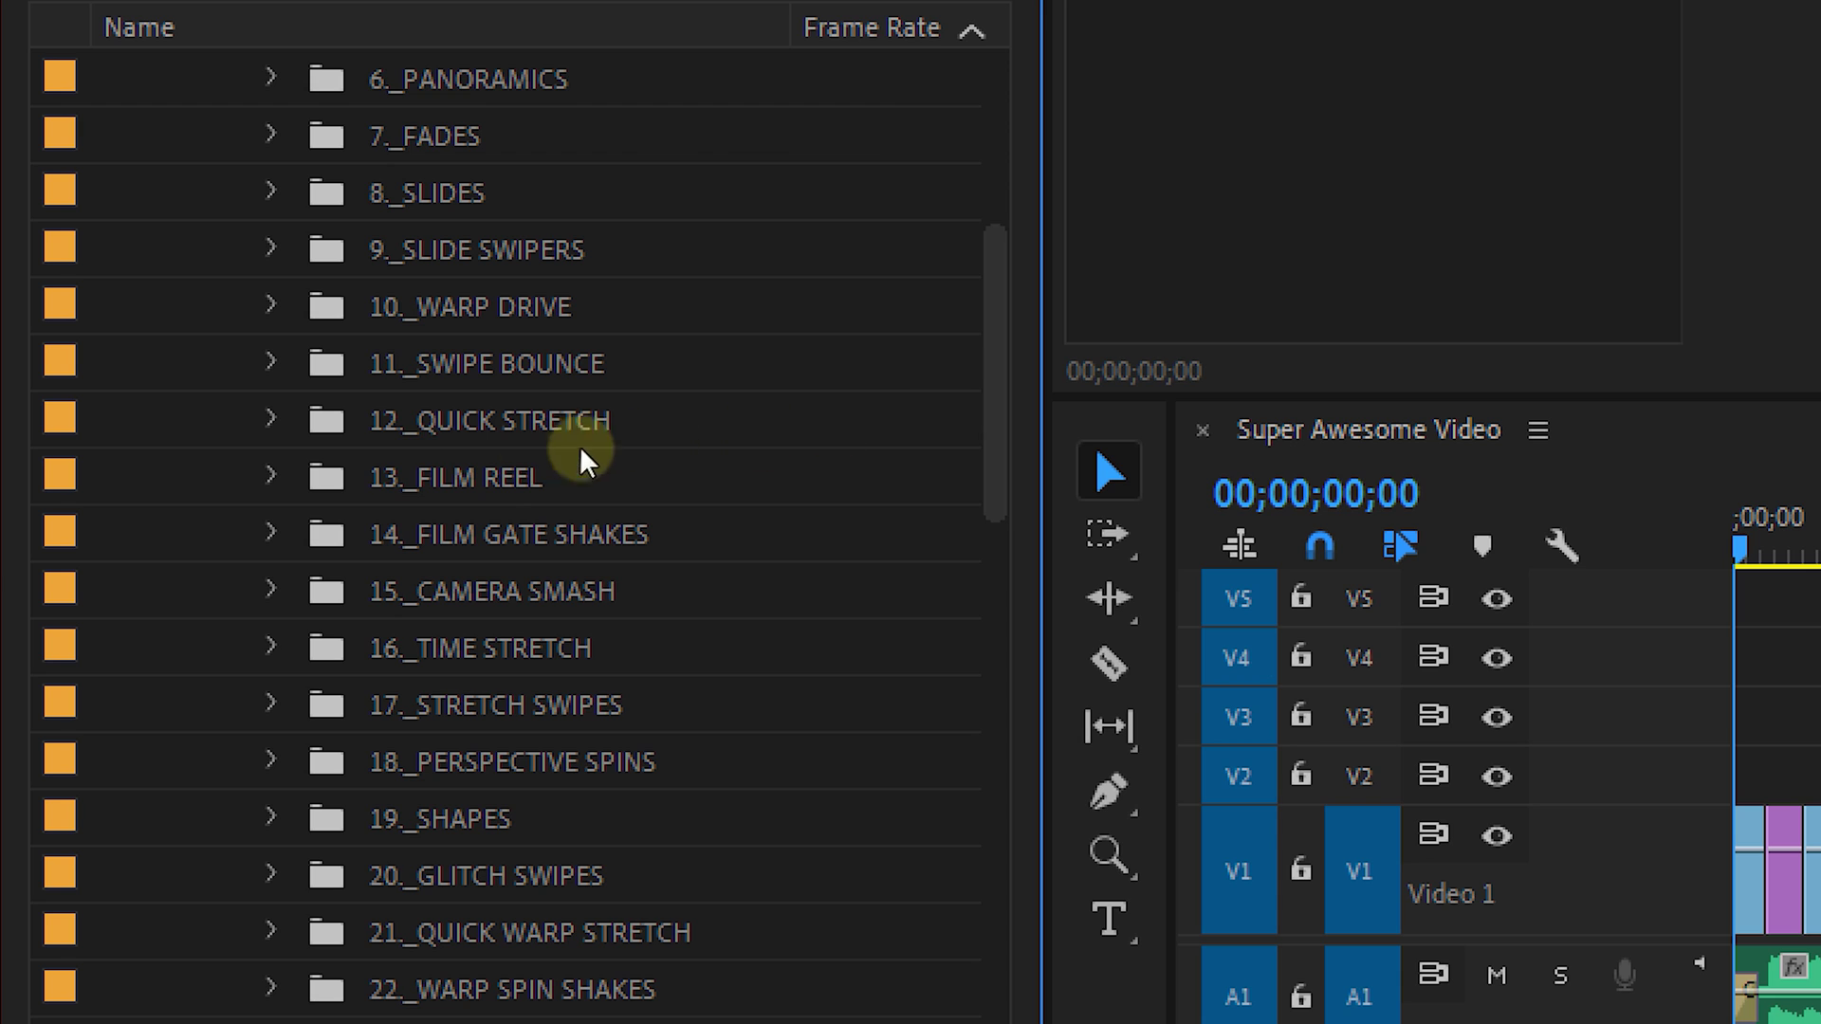
click(304, 471)
click(324, 645)
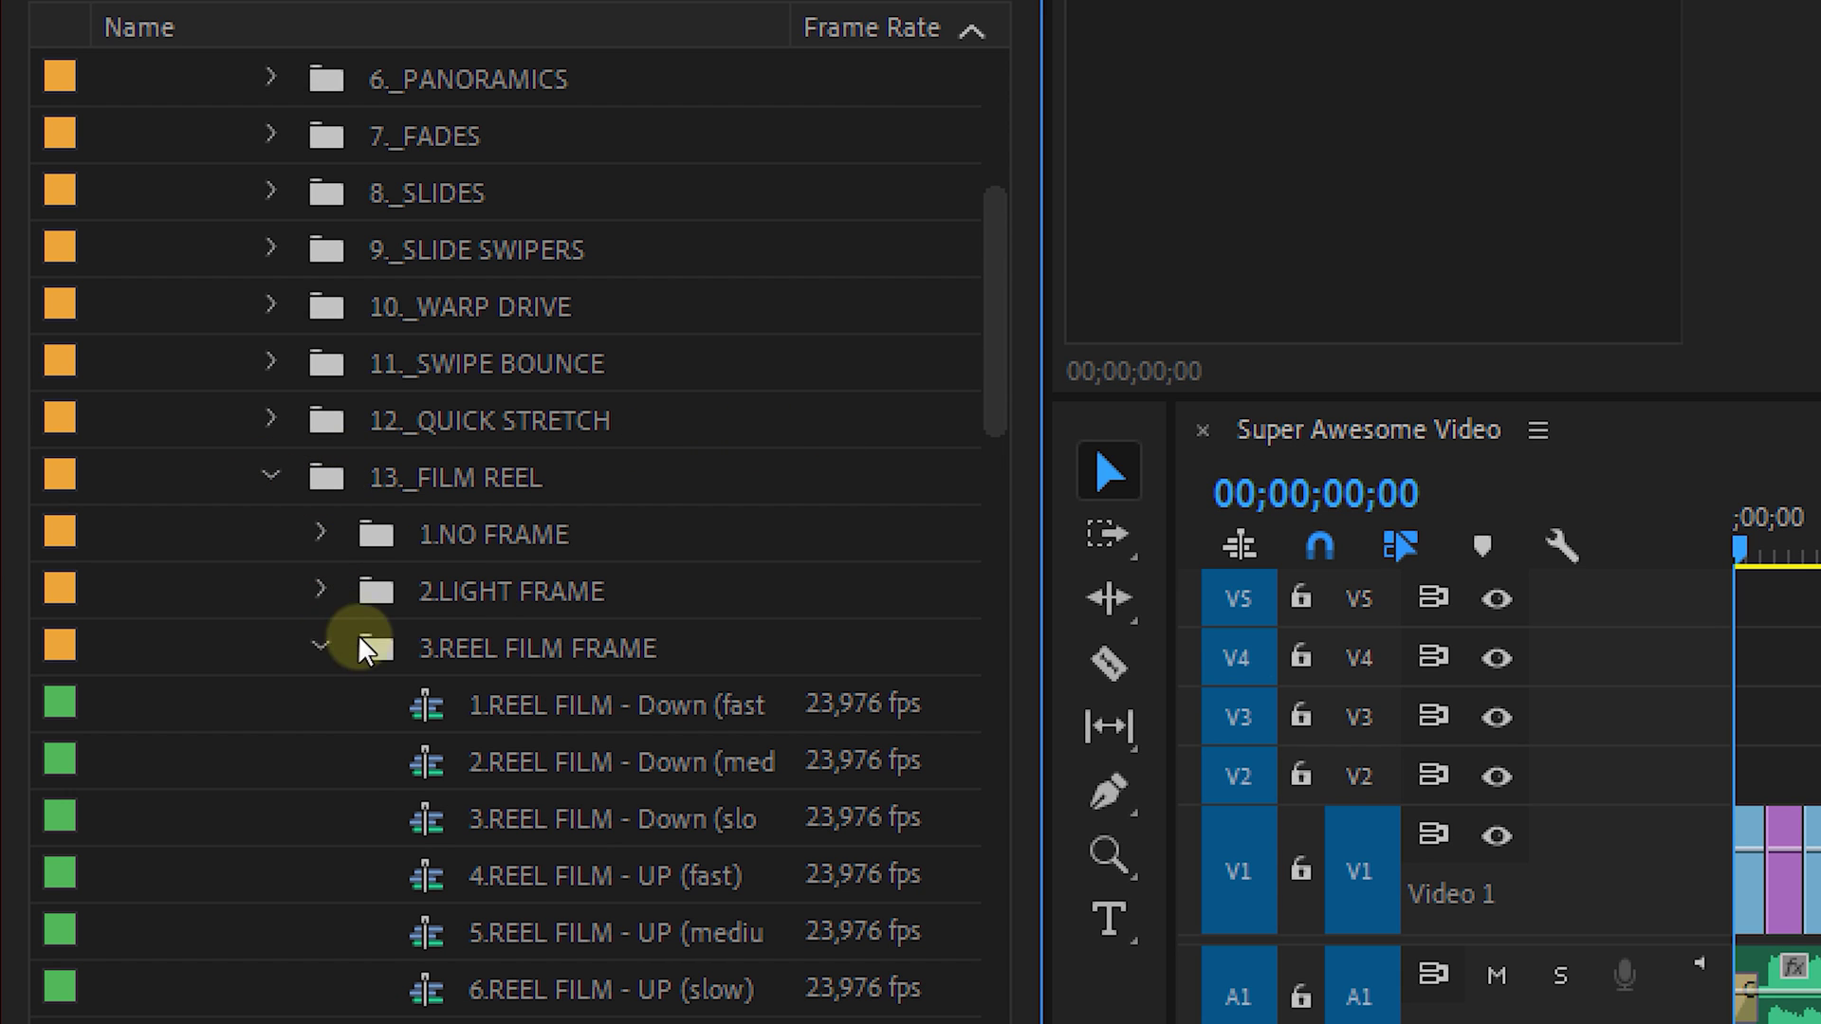
drag(996, 366, 977, 440)
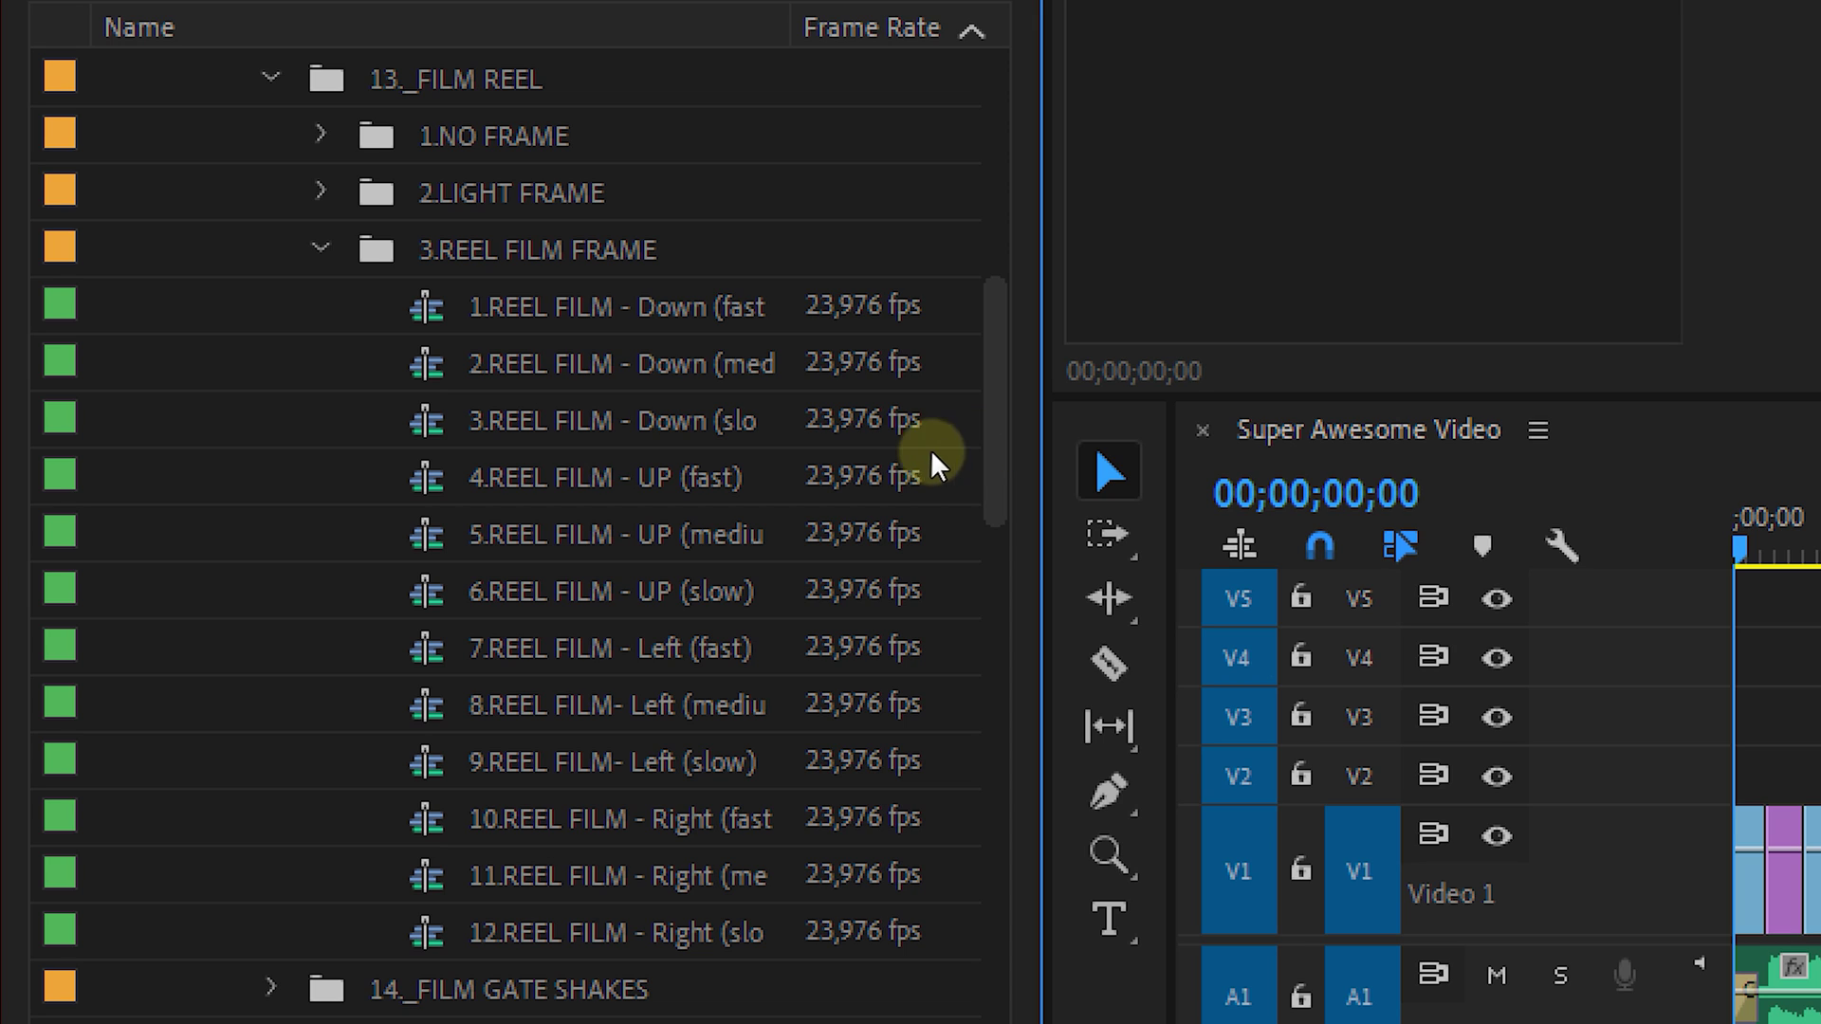
click(506, 361)
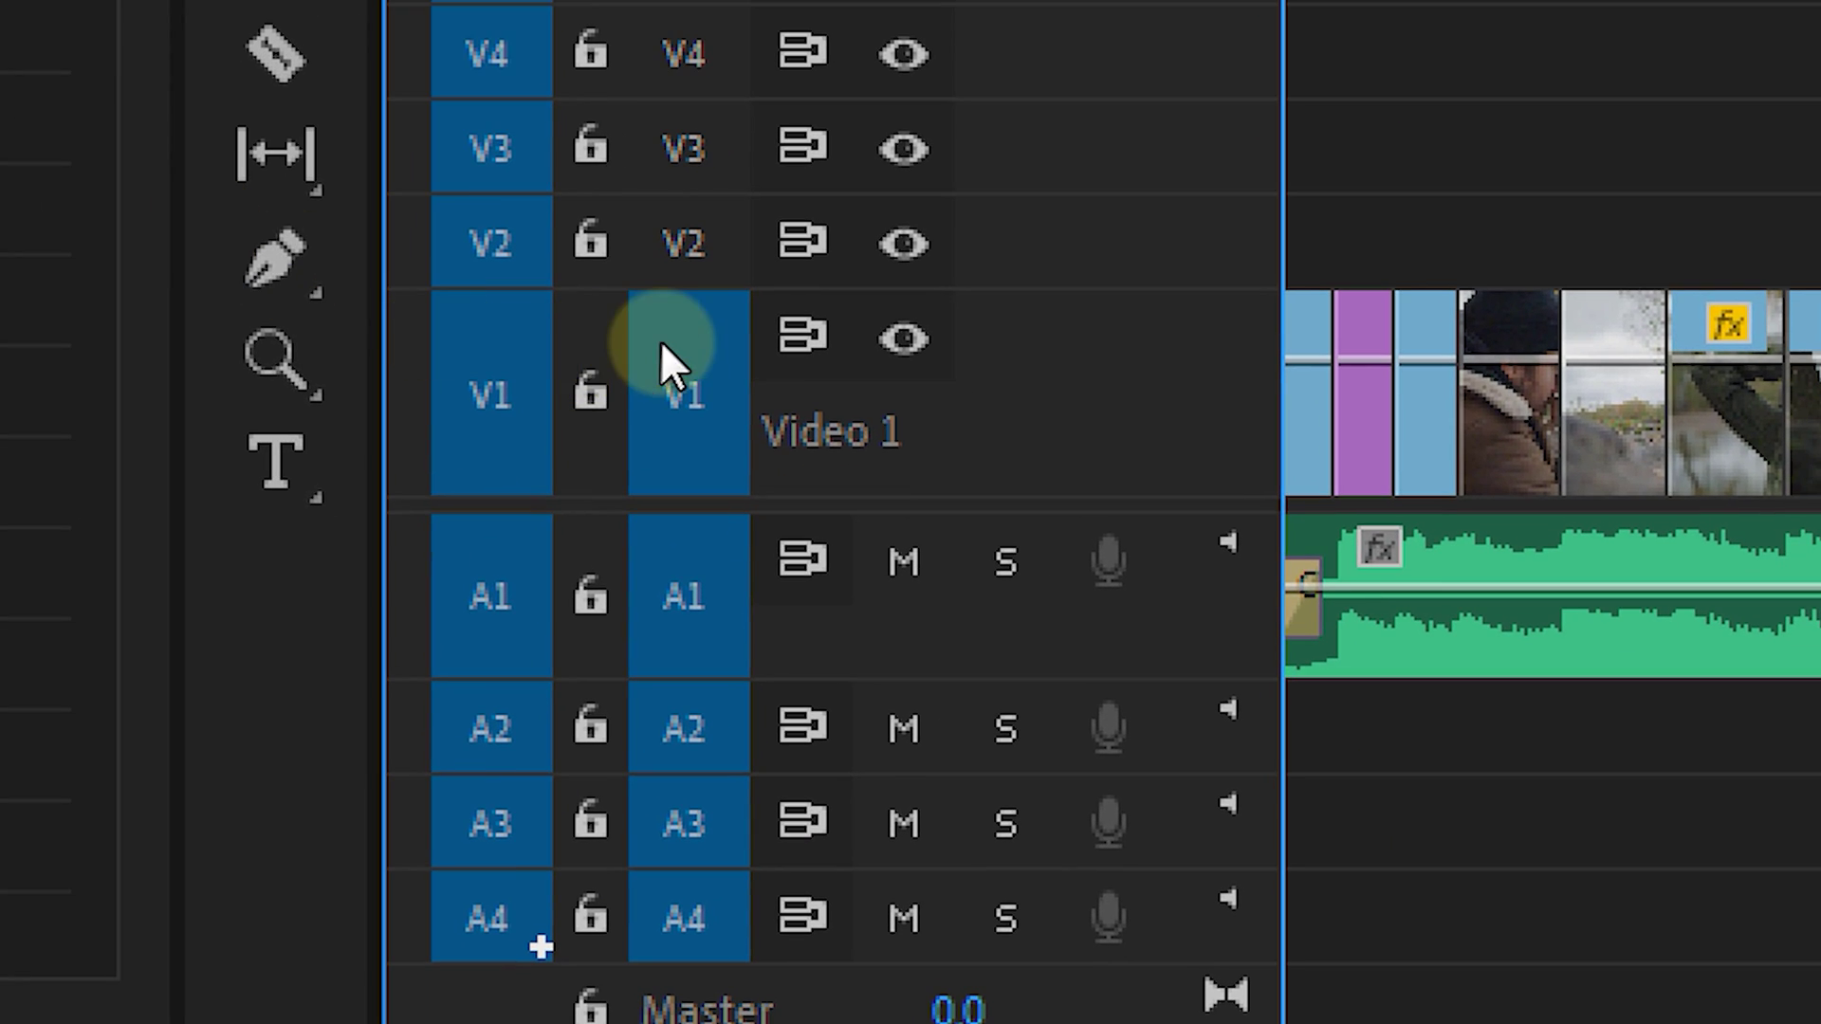
- Turn off V1/A1 source patching and targeting, and target track V2
click(533, 359)
click(506, 566)
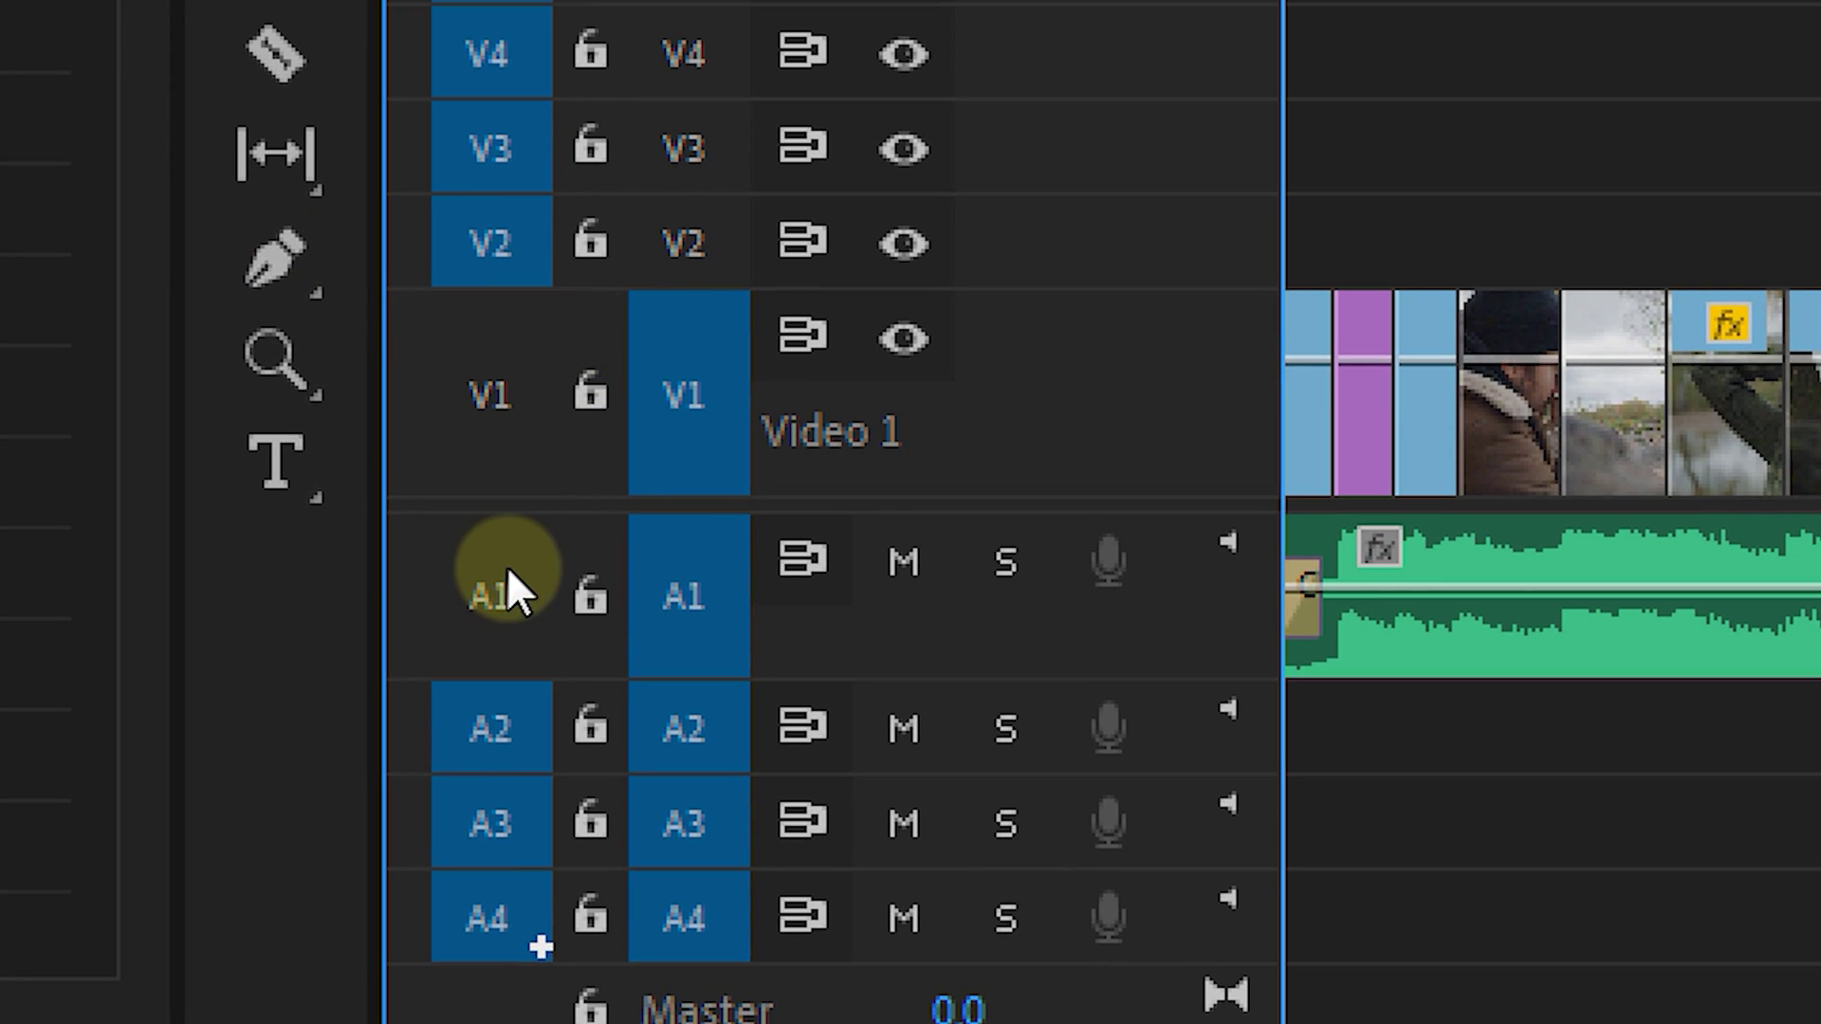
click(711, 583)
click(710, 429)
click(700, 247)
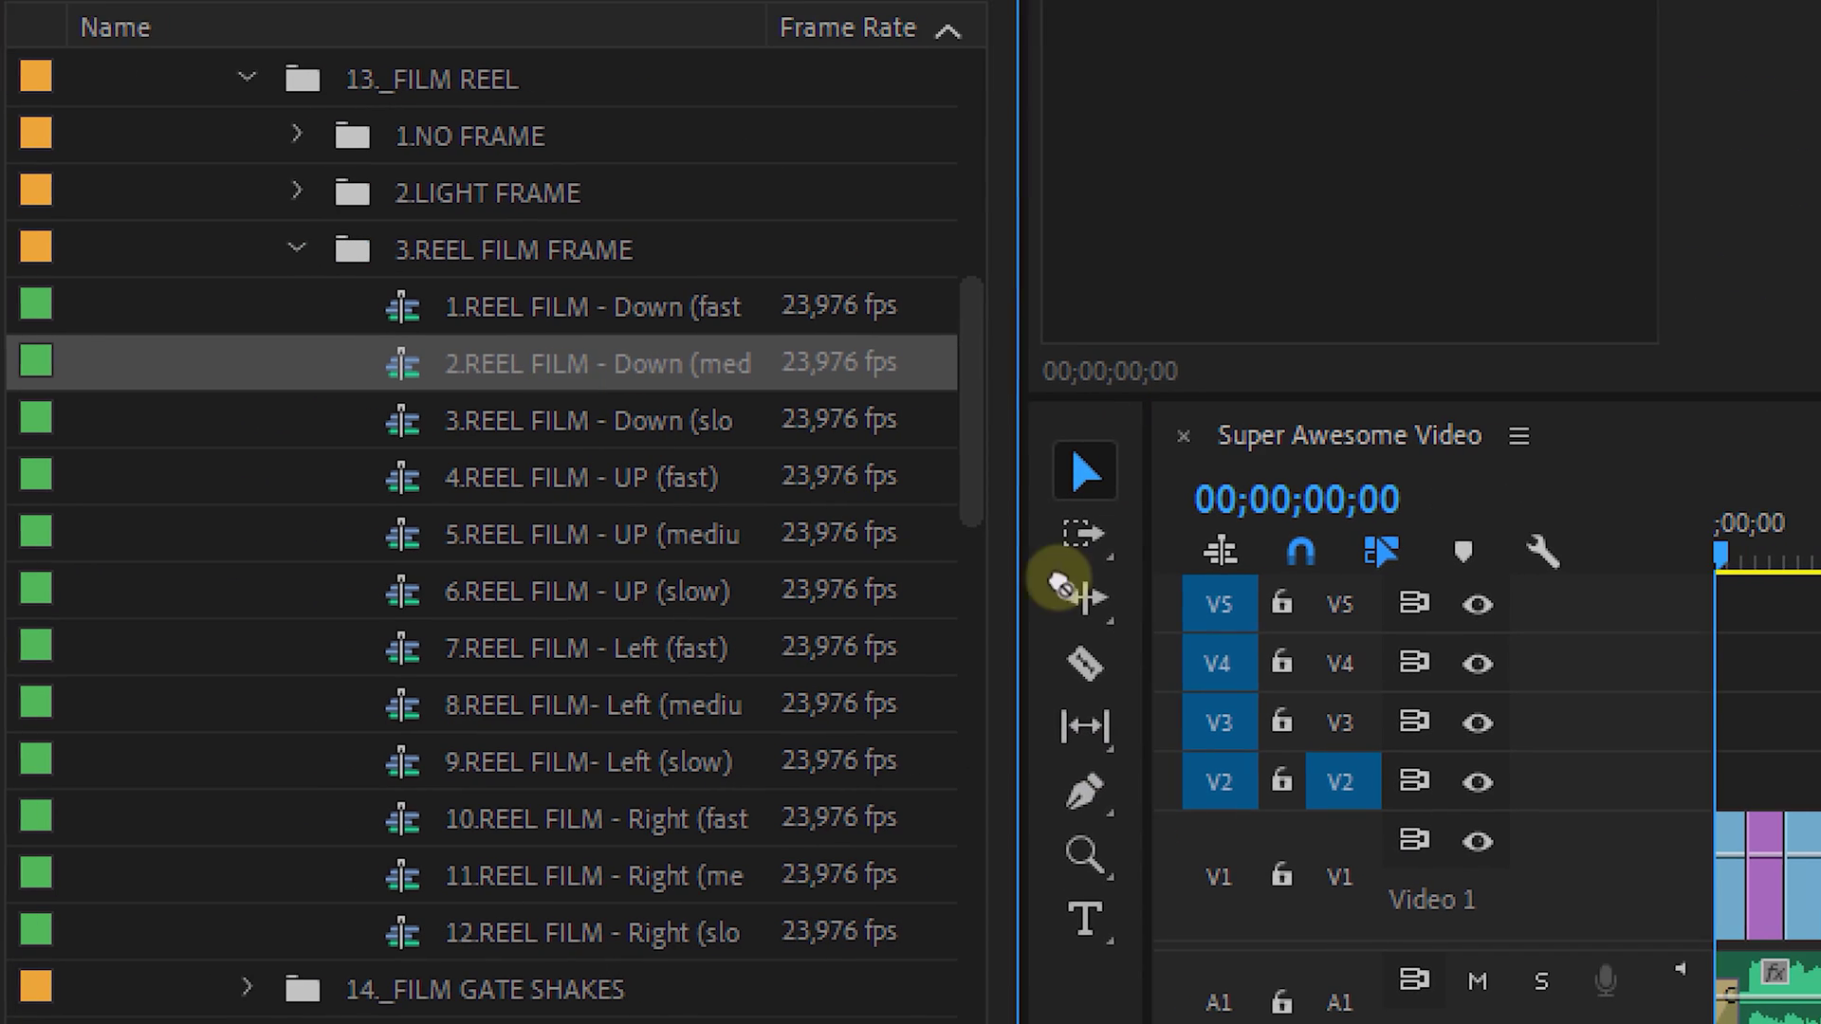
- Place the REEL FILM transition layer stack over the A023_C003–A023_C004 cut
drag(1061, 585, 1816, 770)
drag(1013, 537, 1086, 547)
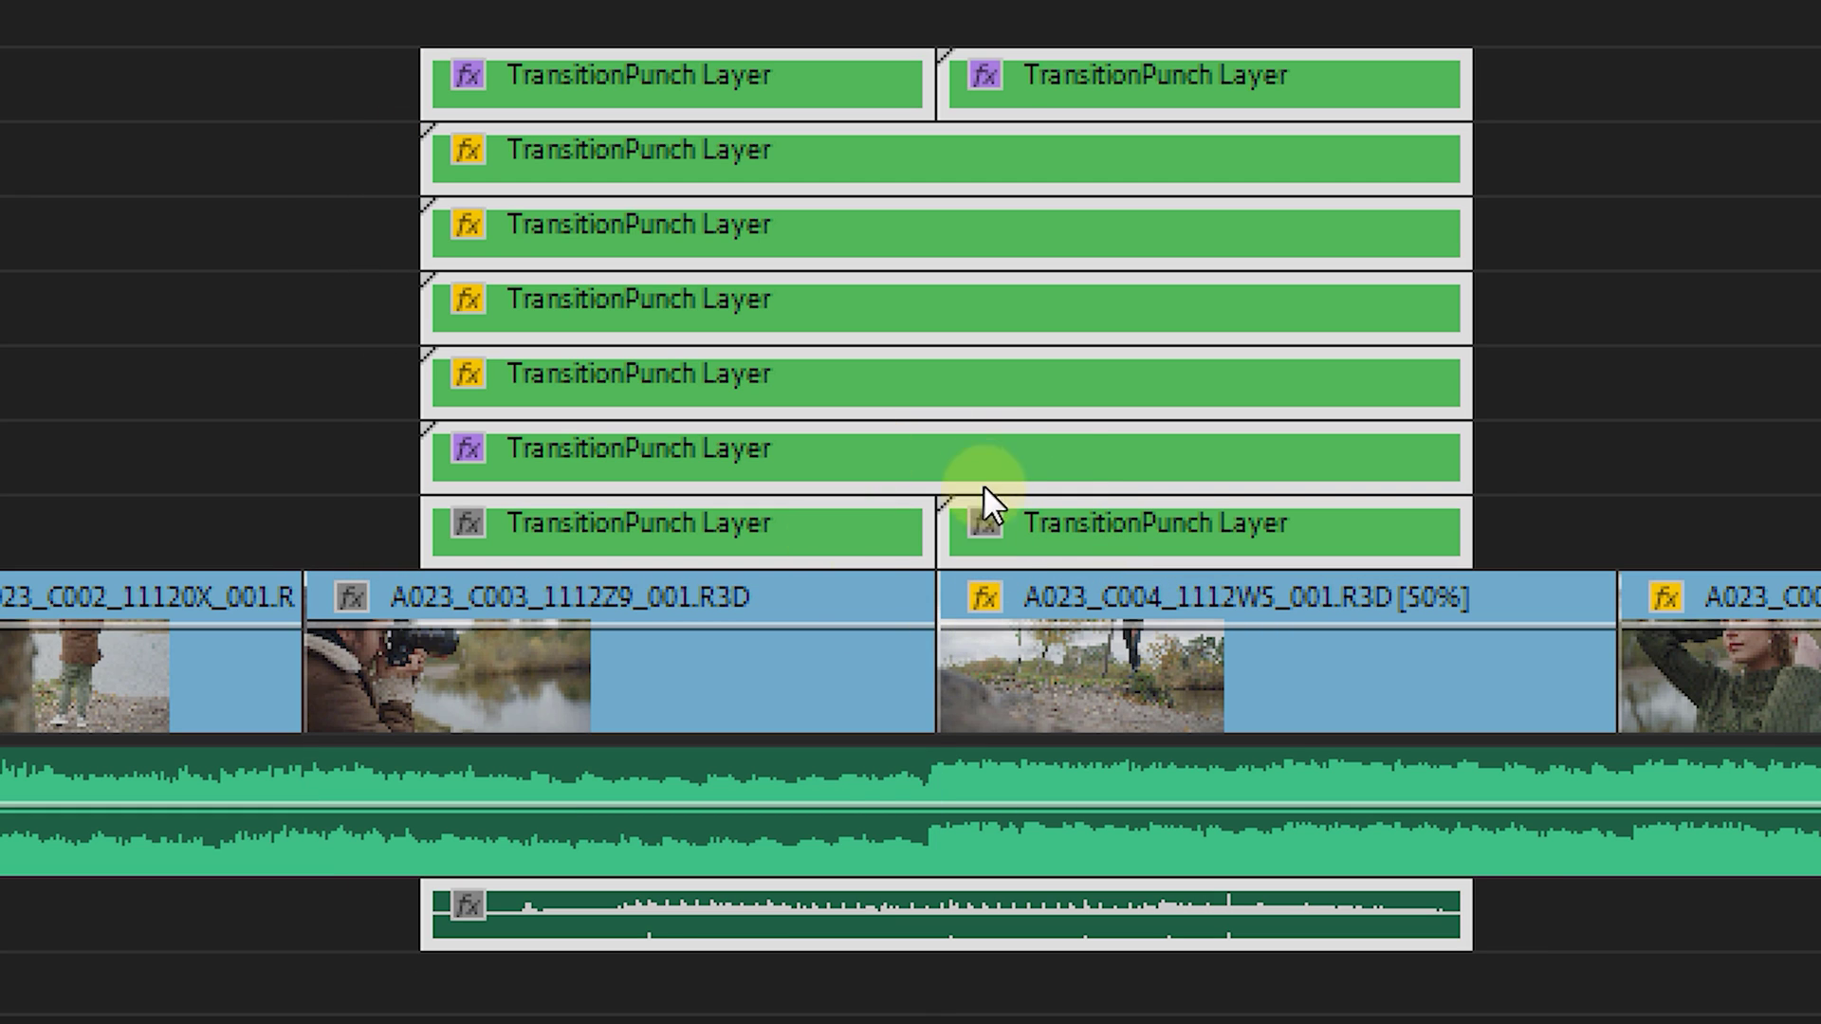
click(1512, 227)
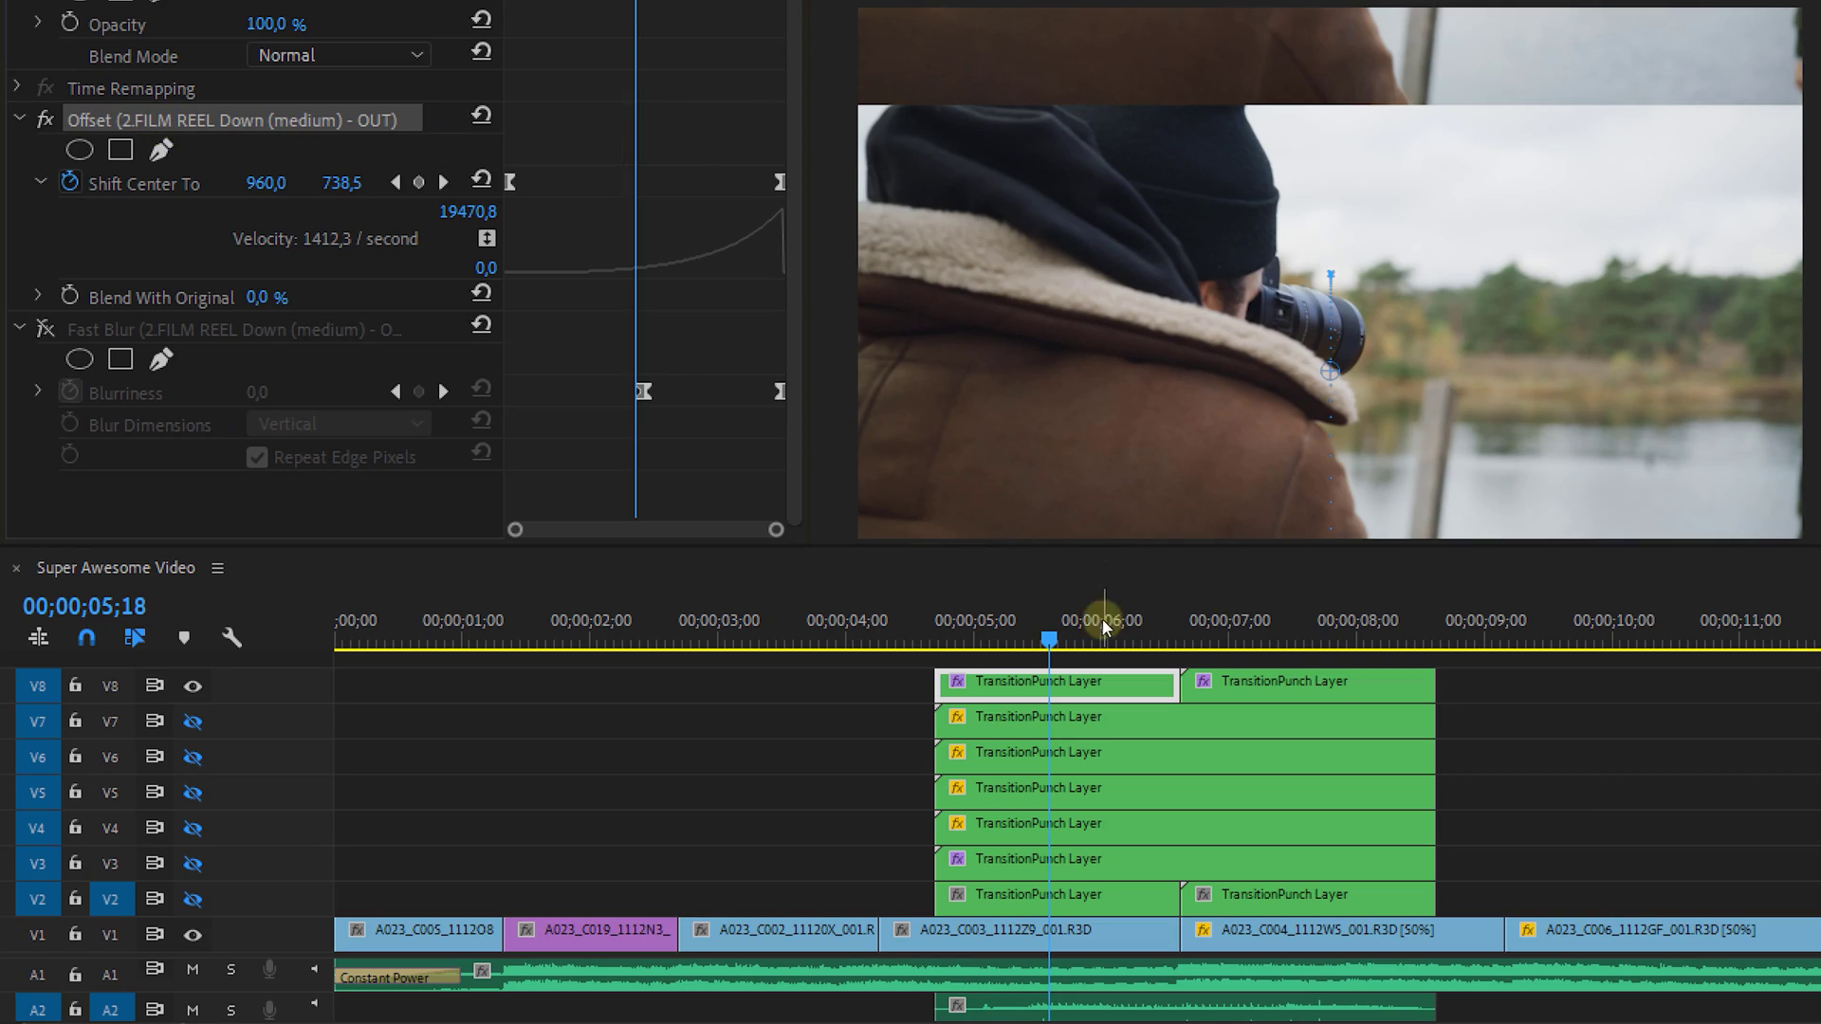
- Re-enable Fast Blur, park the playhead at 05;29, and open the V7 layer's nested sequence
drag(1105, 626, 1132, 661)
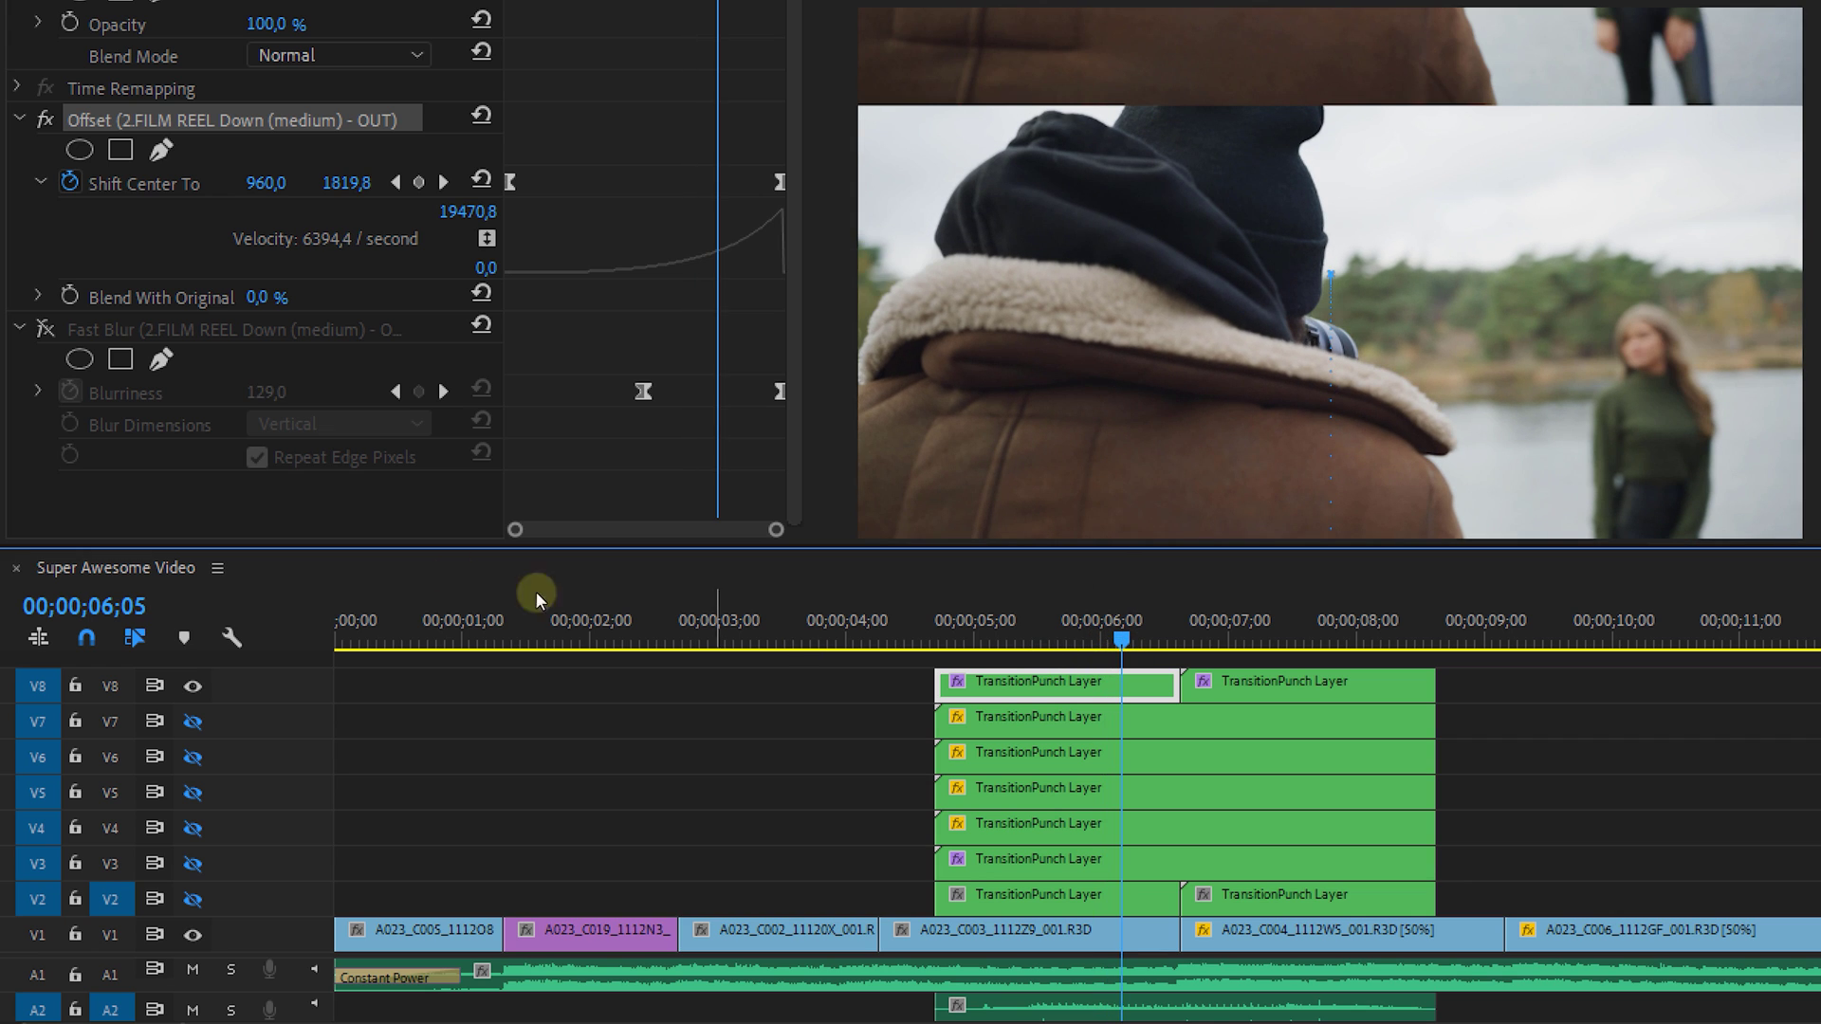
click(45, 329)
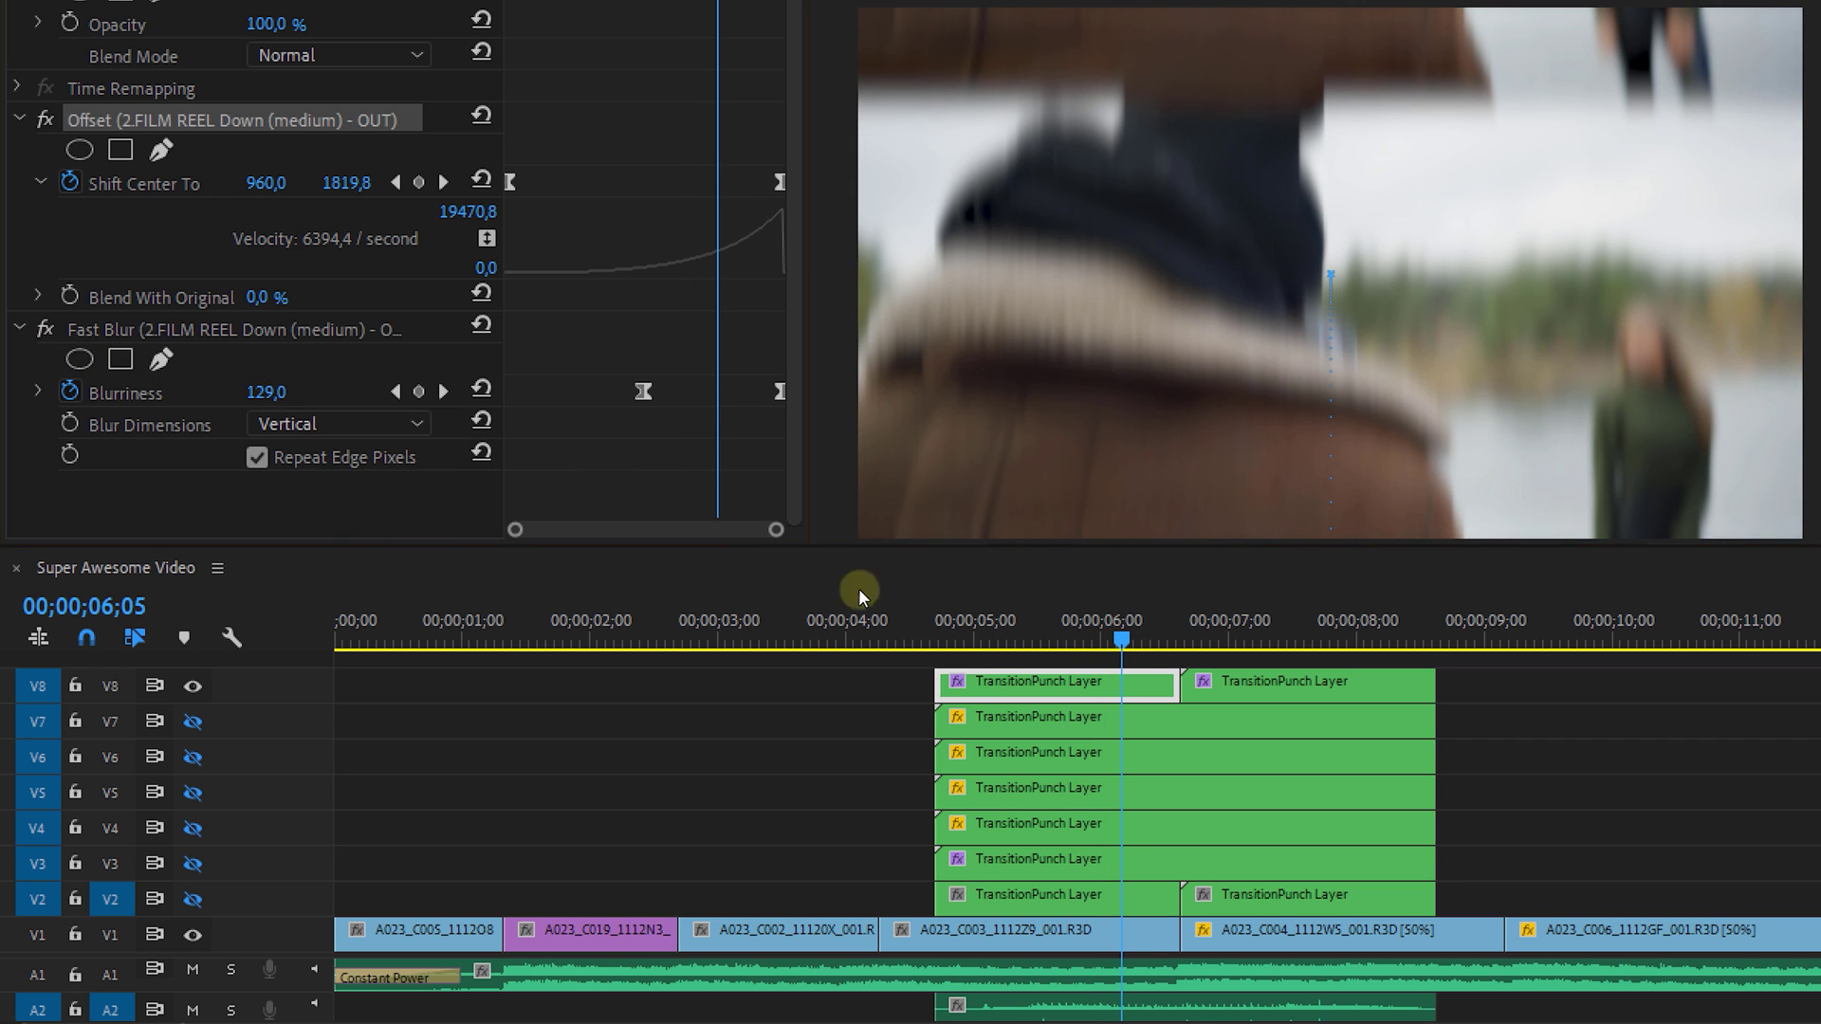
drag(964, 609, 952, 613)
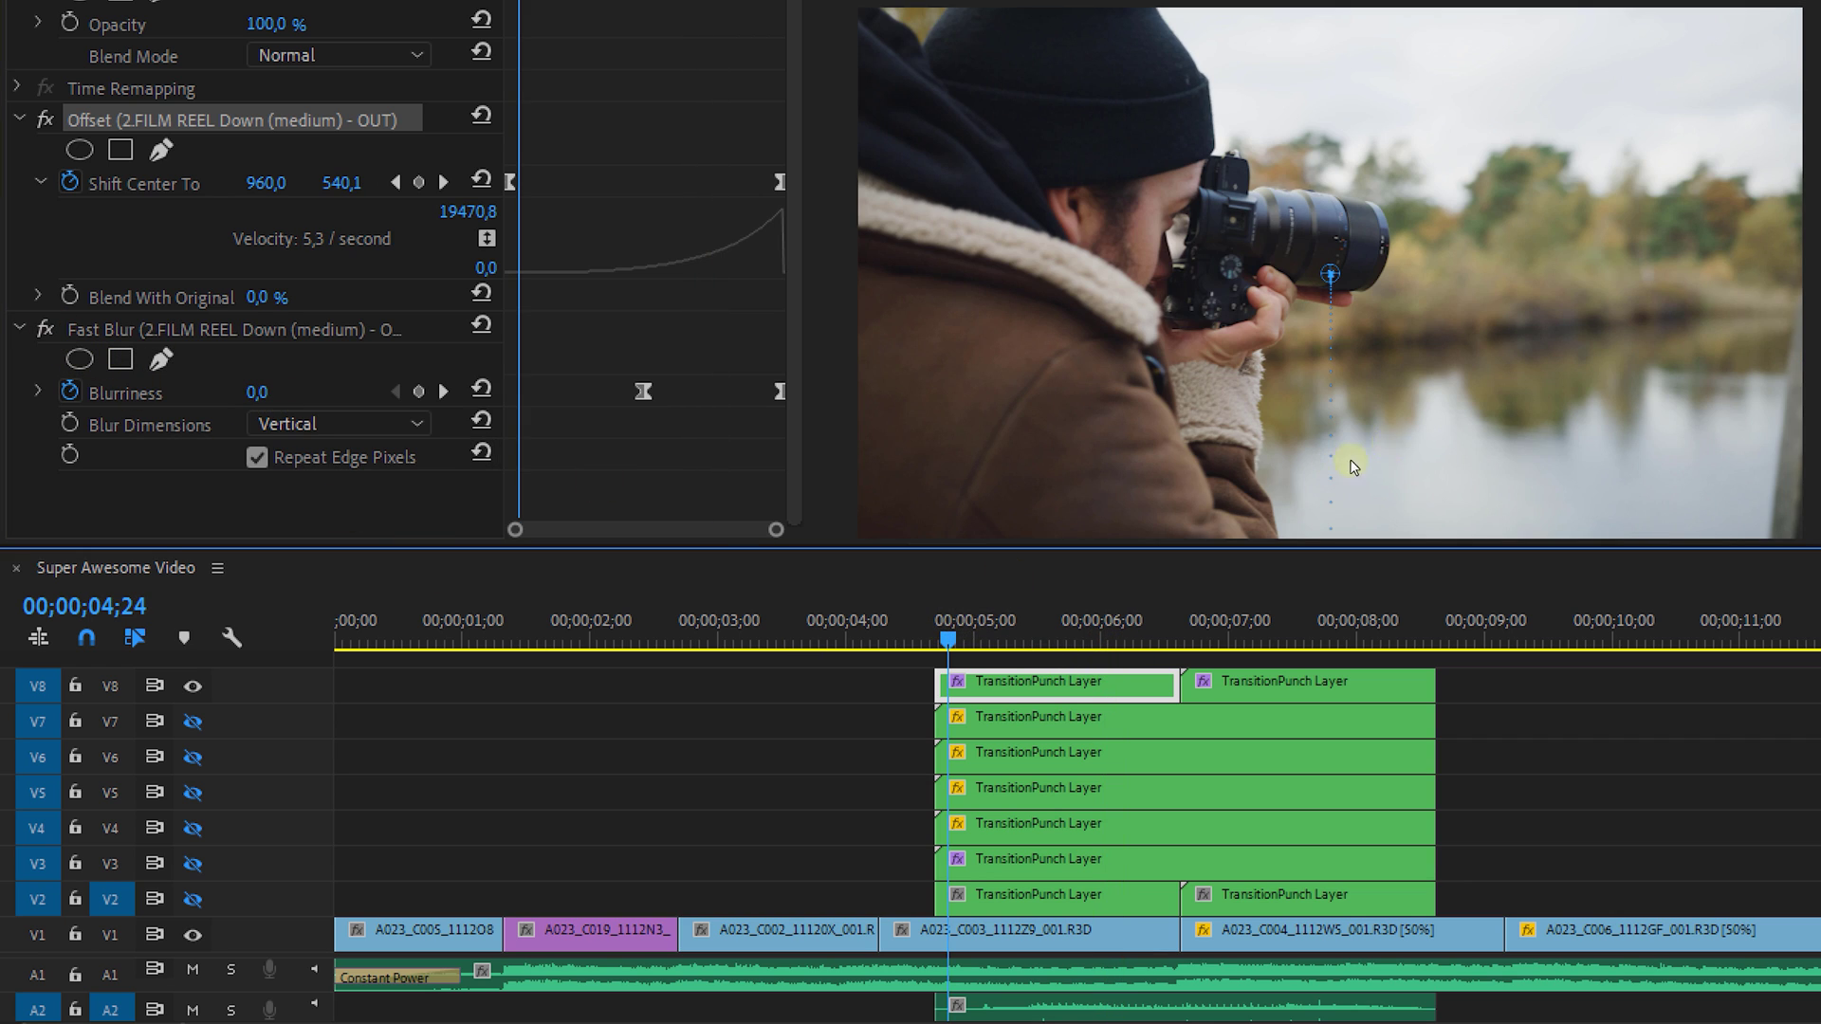
click(1098, 630)
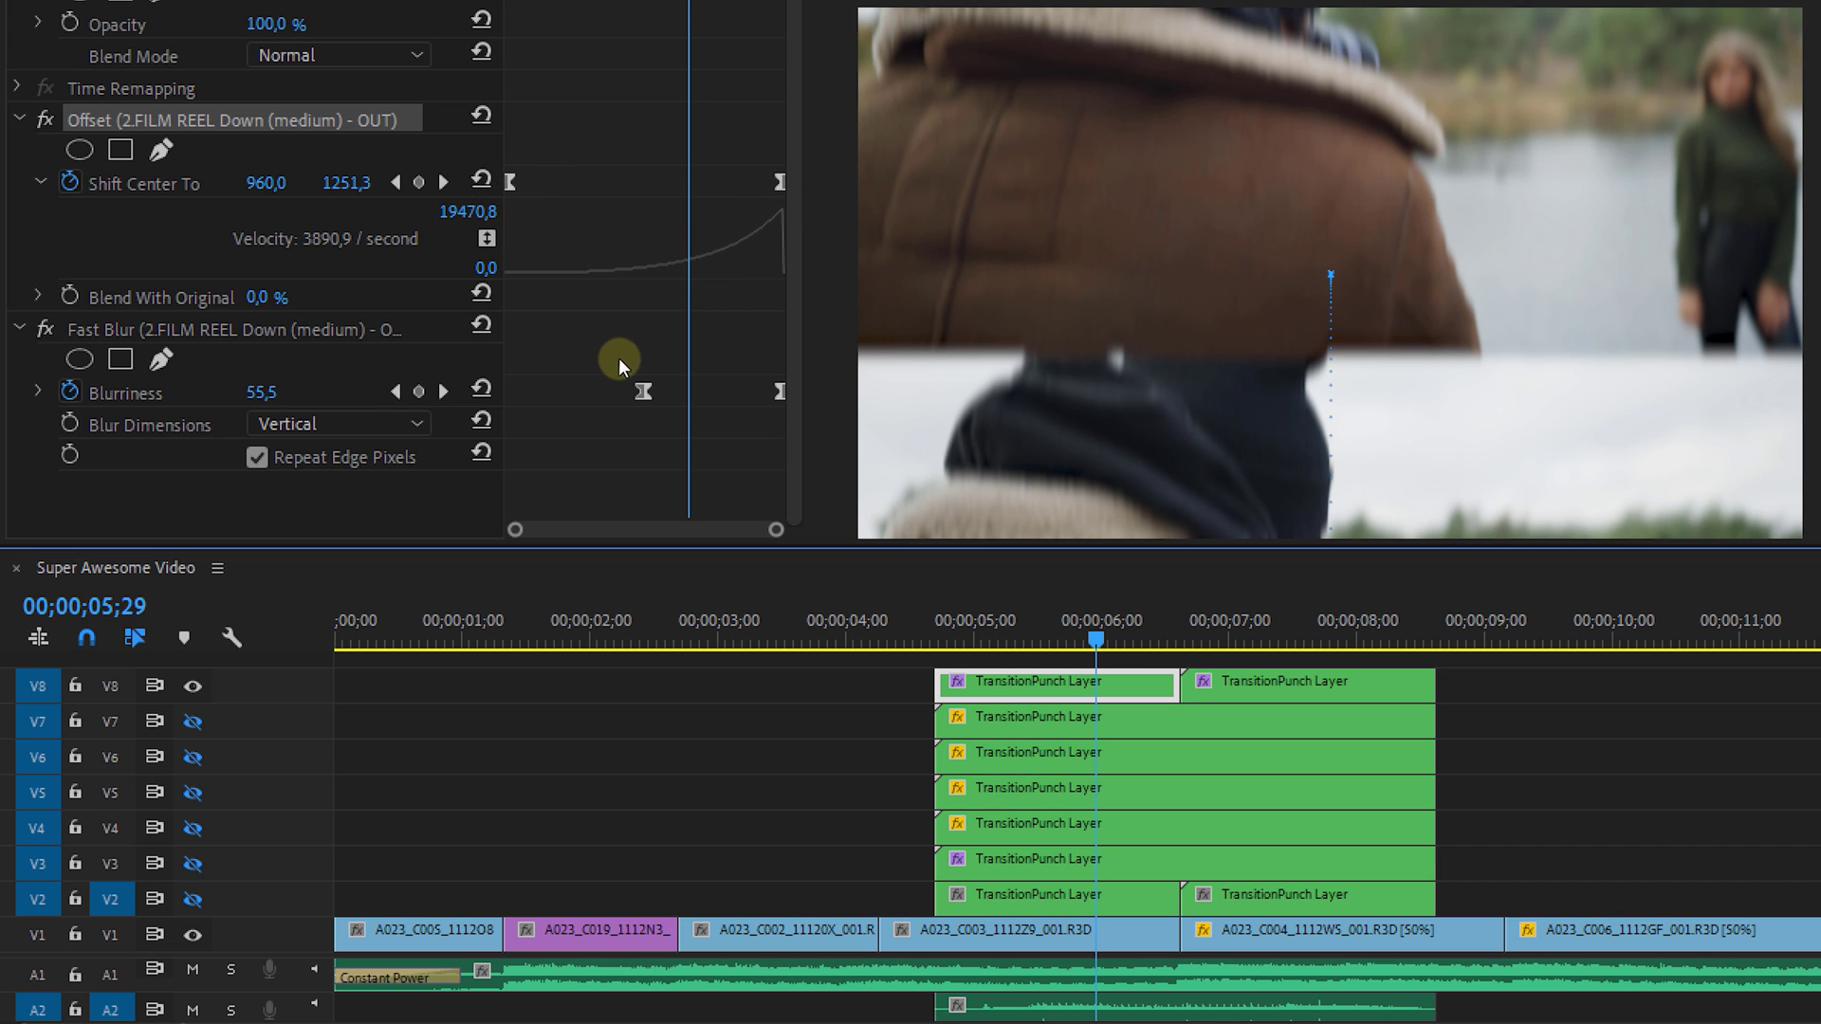
double_click(1023, 721)
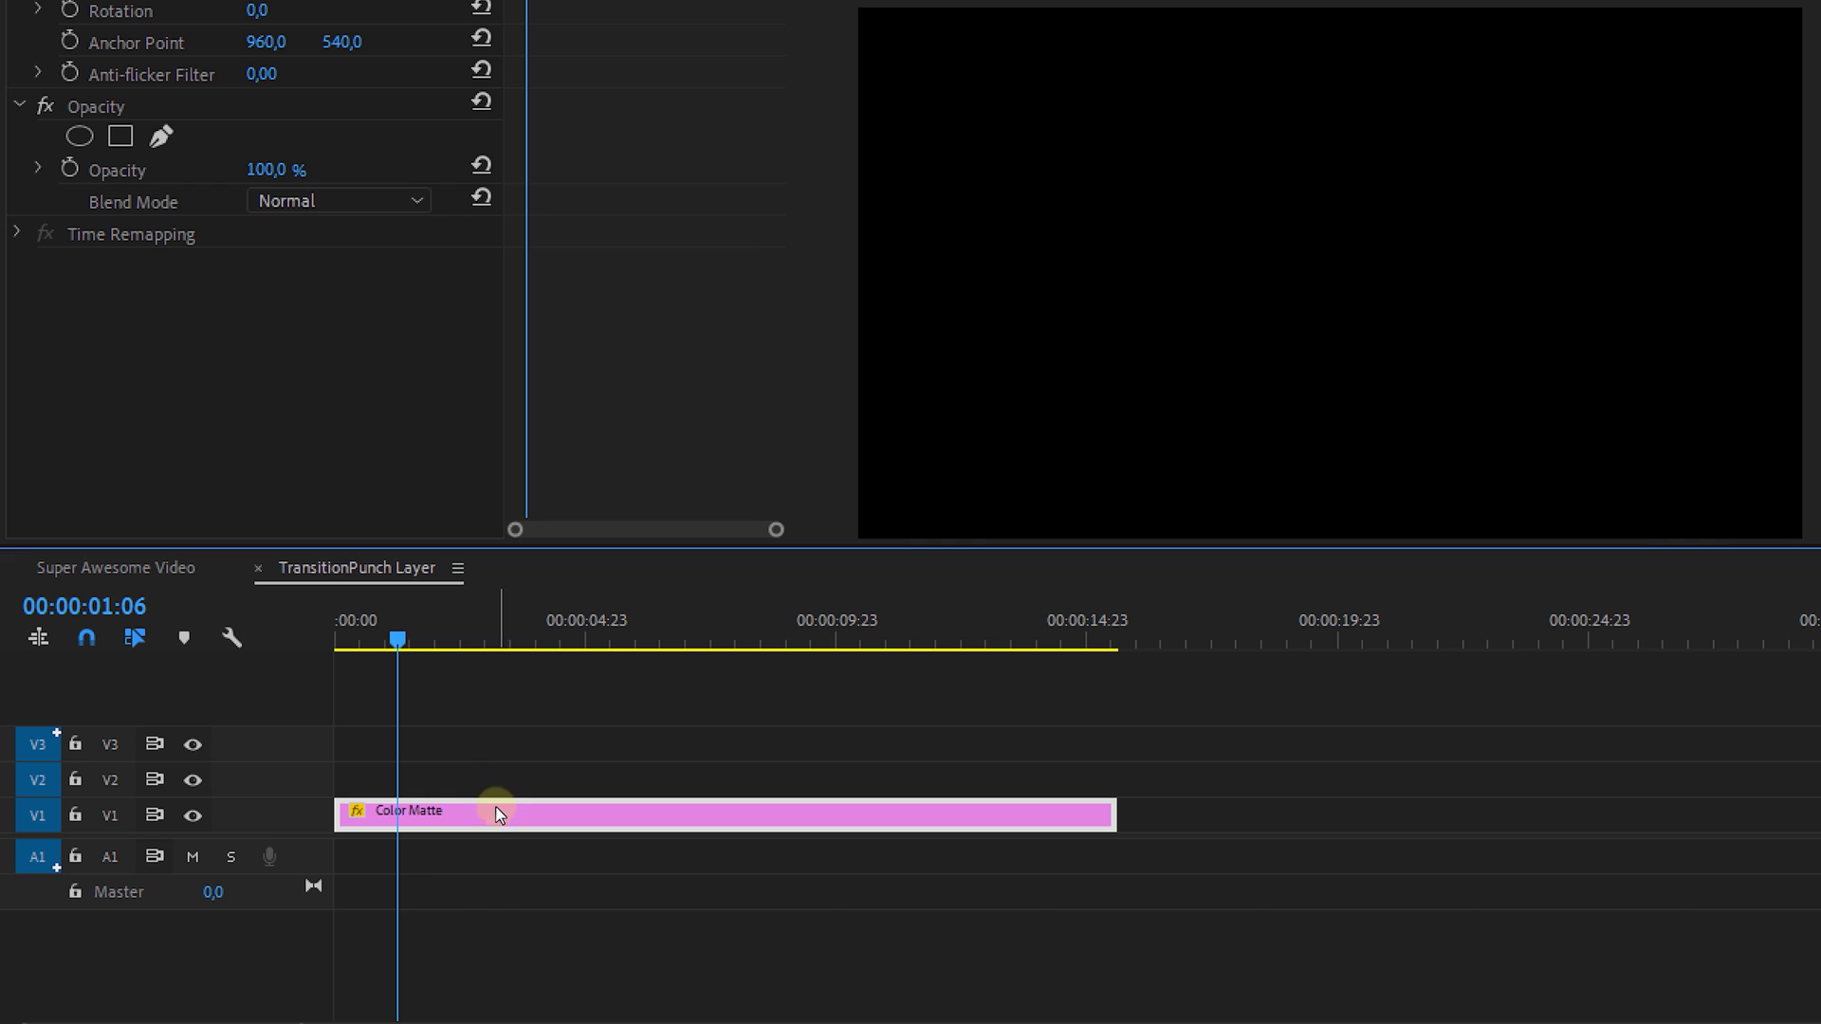
- Show the layer's mask outline, make tracks V6, V5, V4 and V3 visible, and view V3's Transform settings
drag(408, 638, 482, 645)
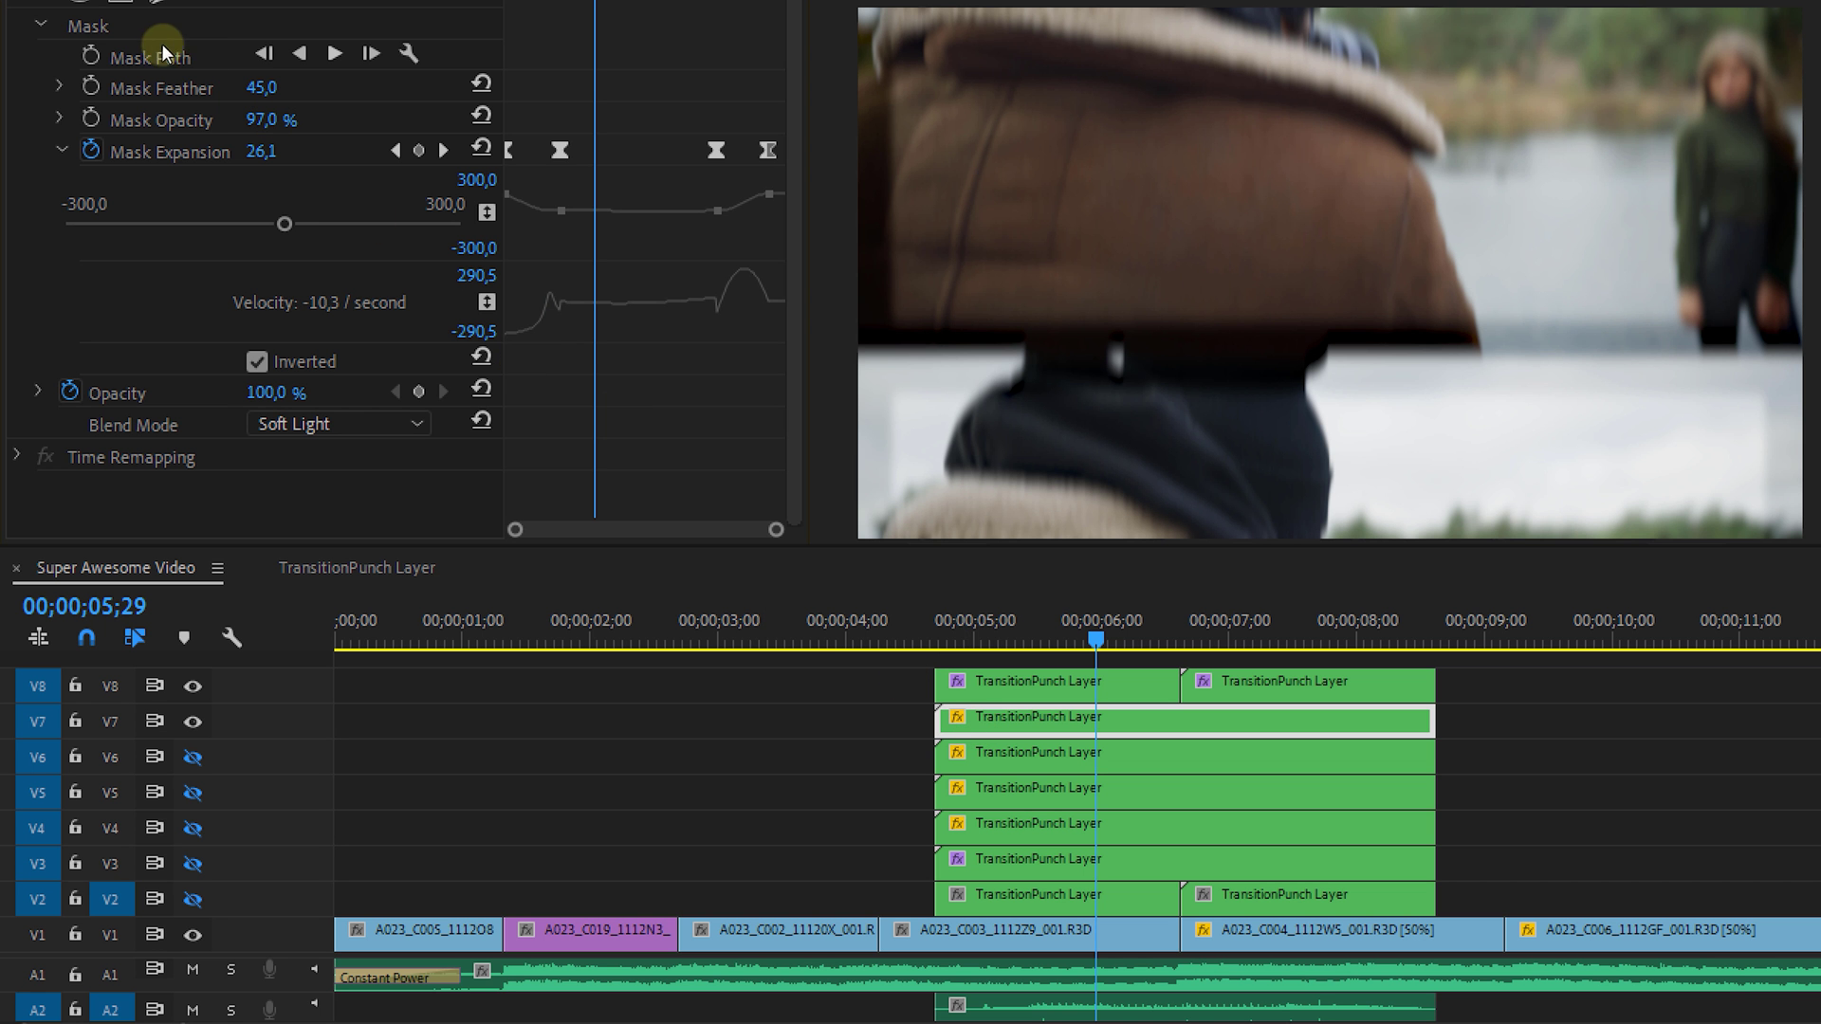
click(124, 25)
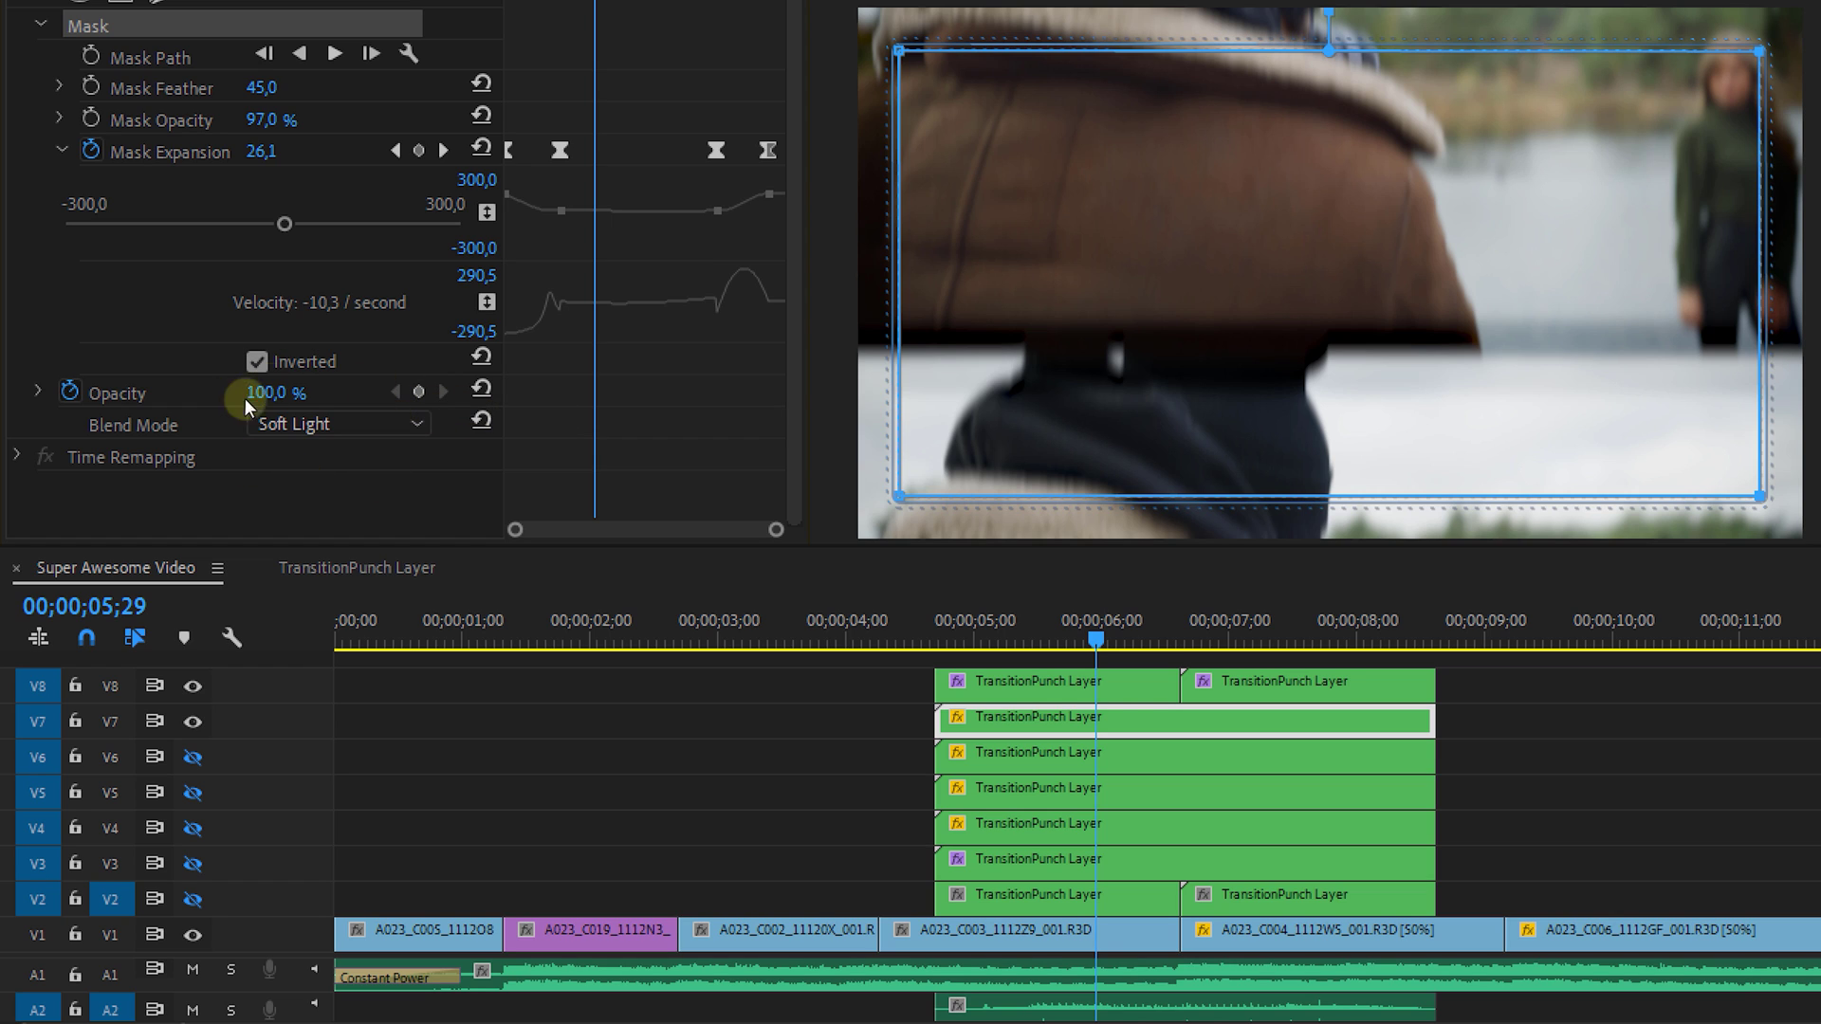
click(194, 759)
click(196, 797)
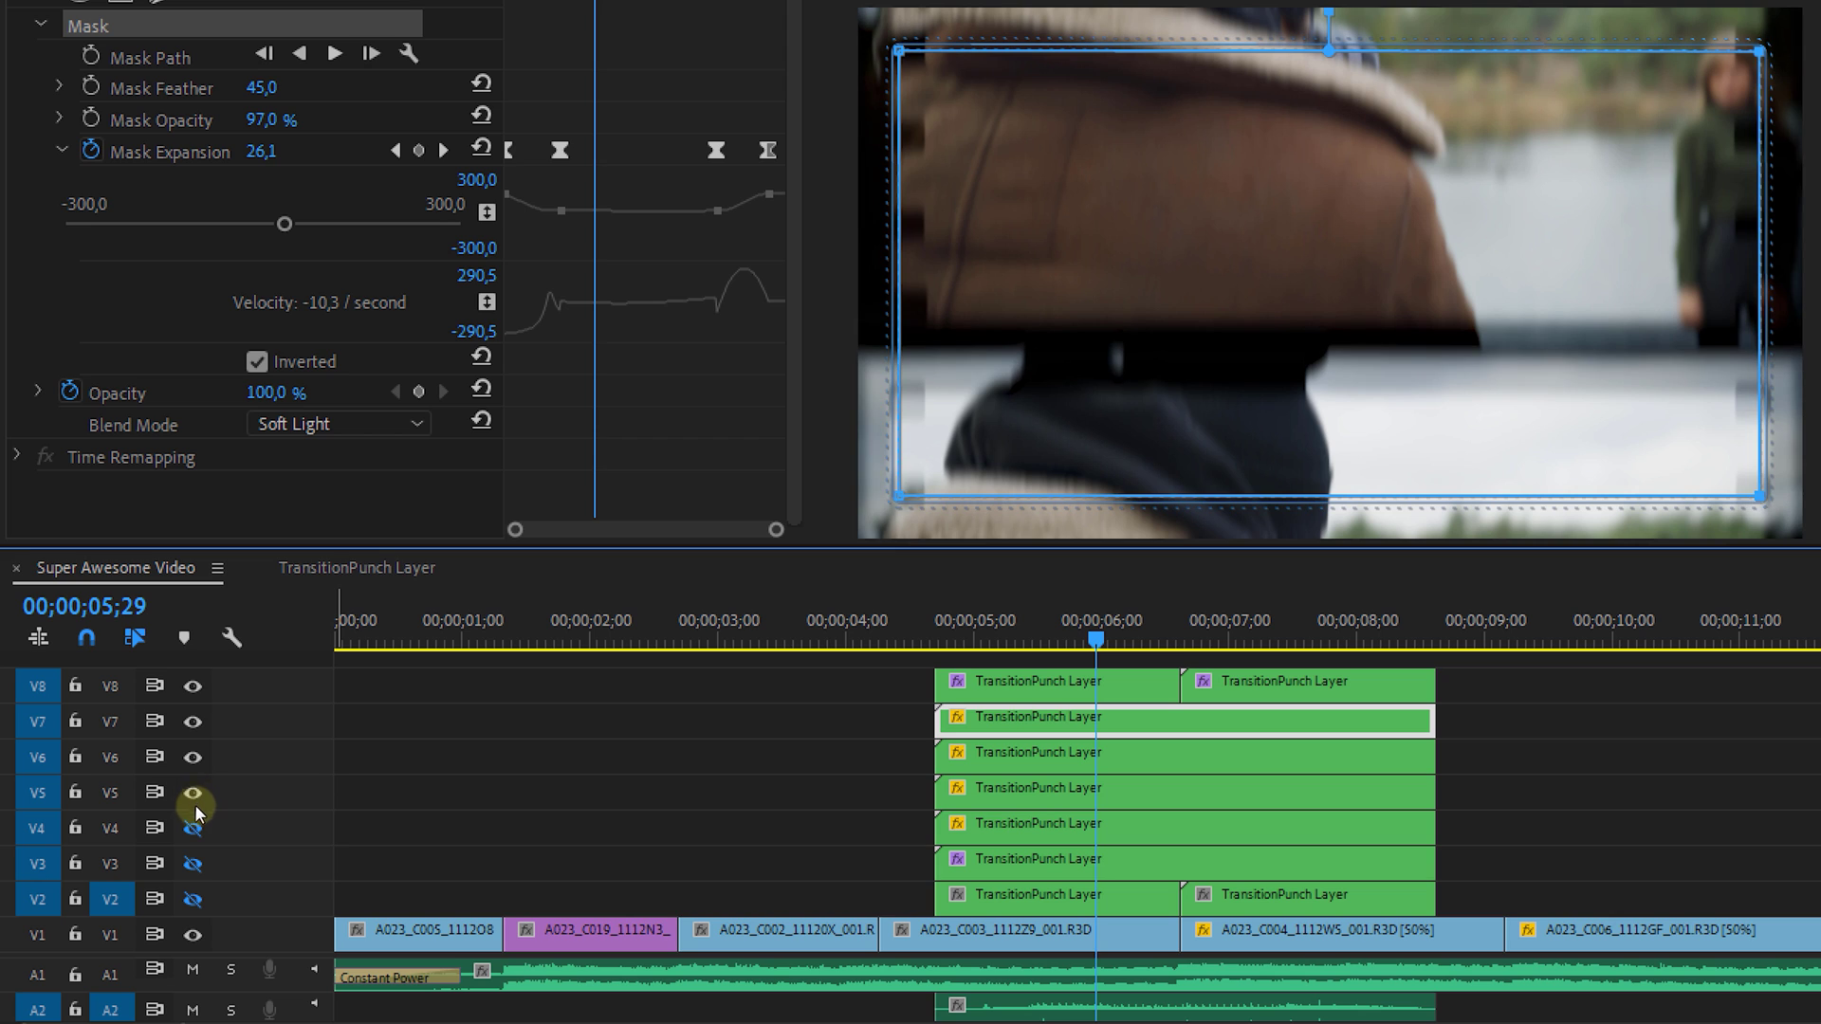
click(193, 829)
click(193, 864)
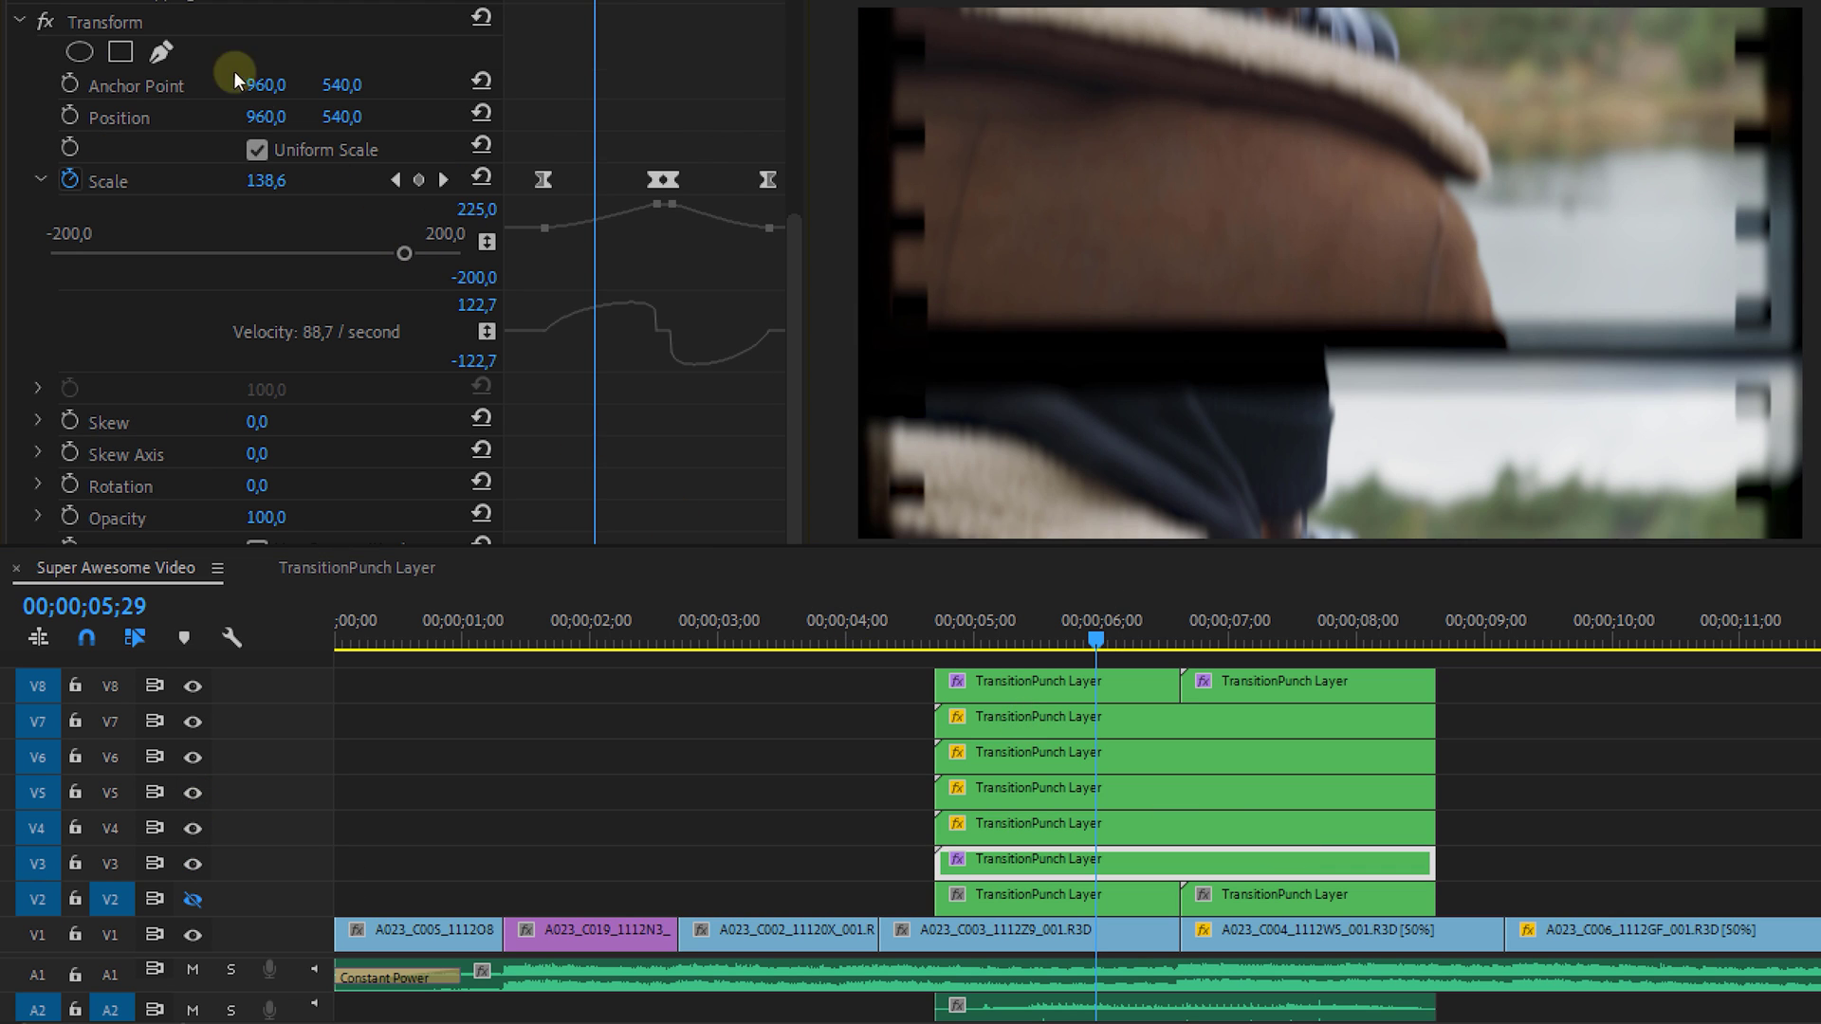
click(152, 17)
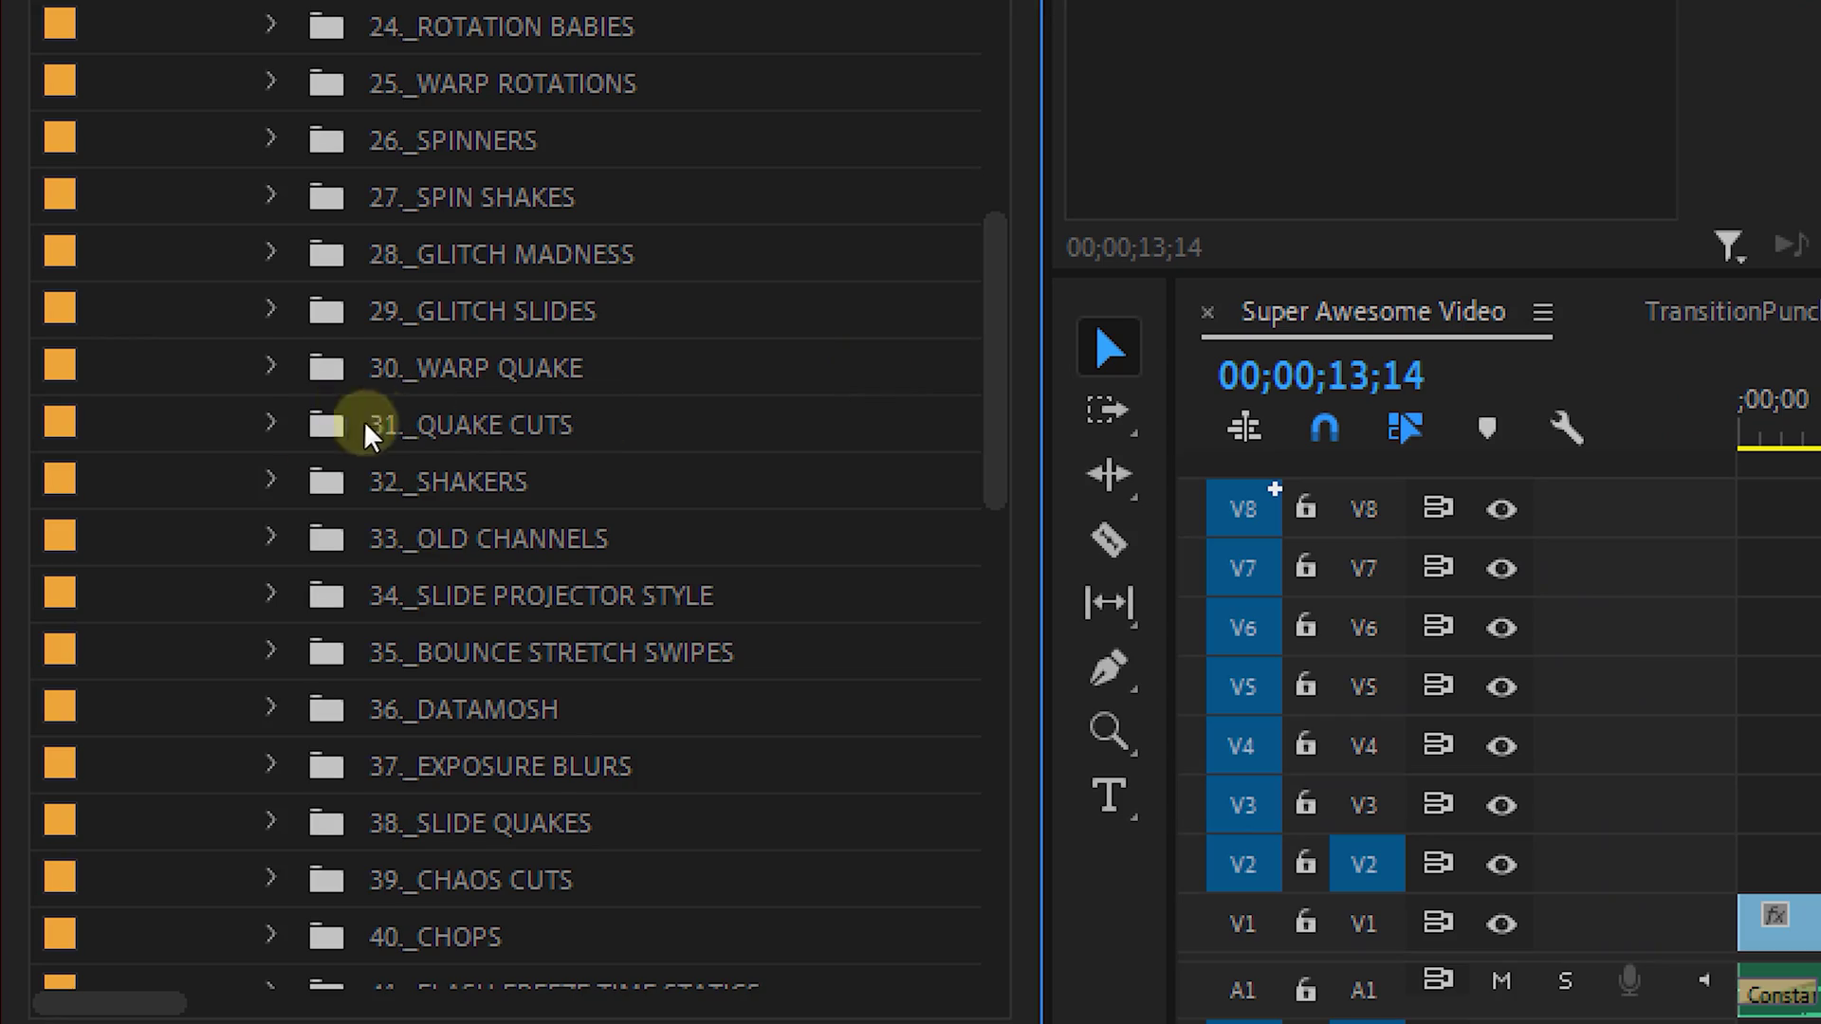
- Place a 31._QUAKE CUTS transition over the cut after A023_C009_1
click(270, 425)
drag(600, 476, 890, 605)
click(834, 36)
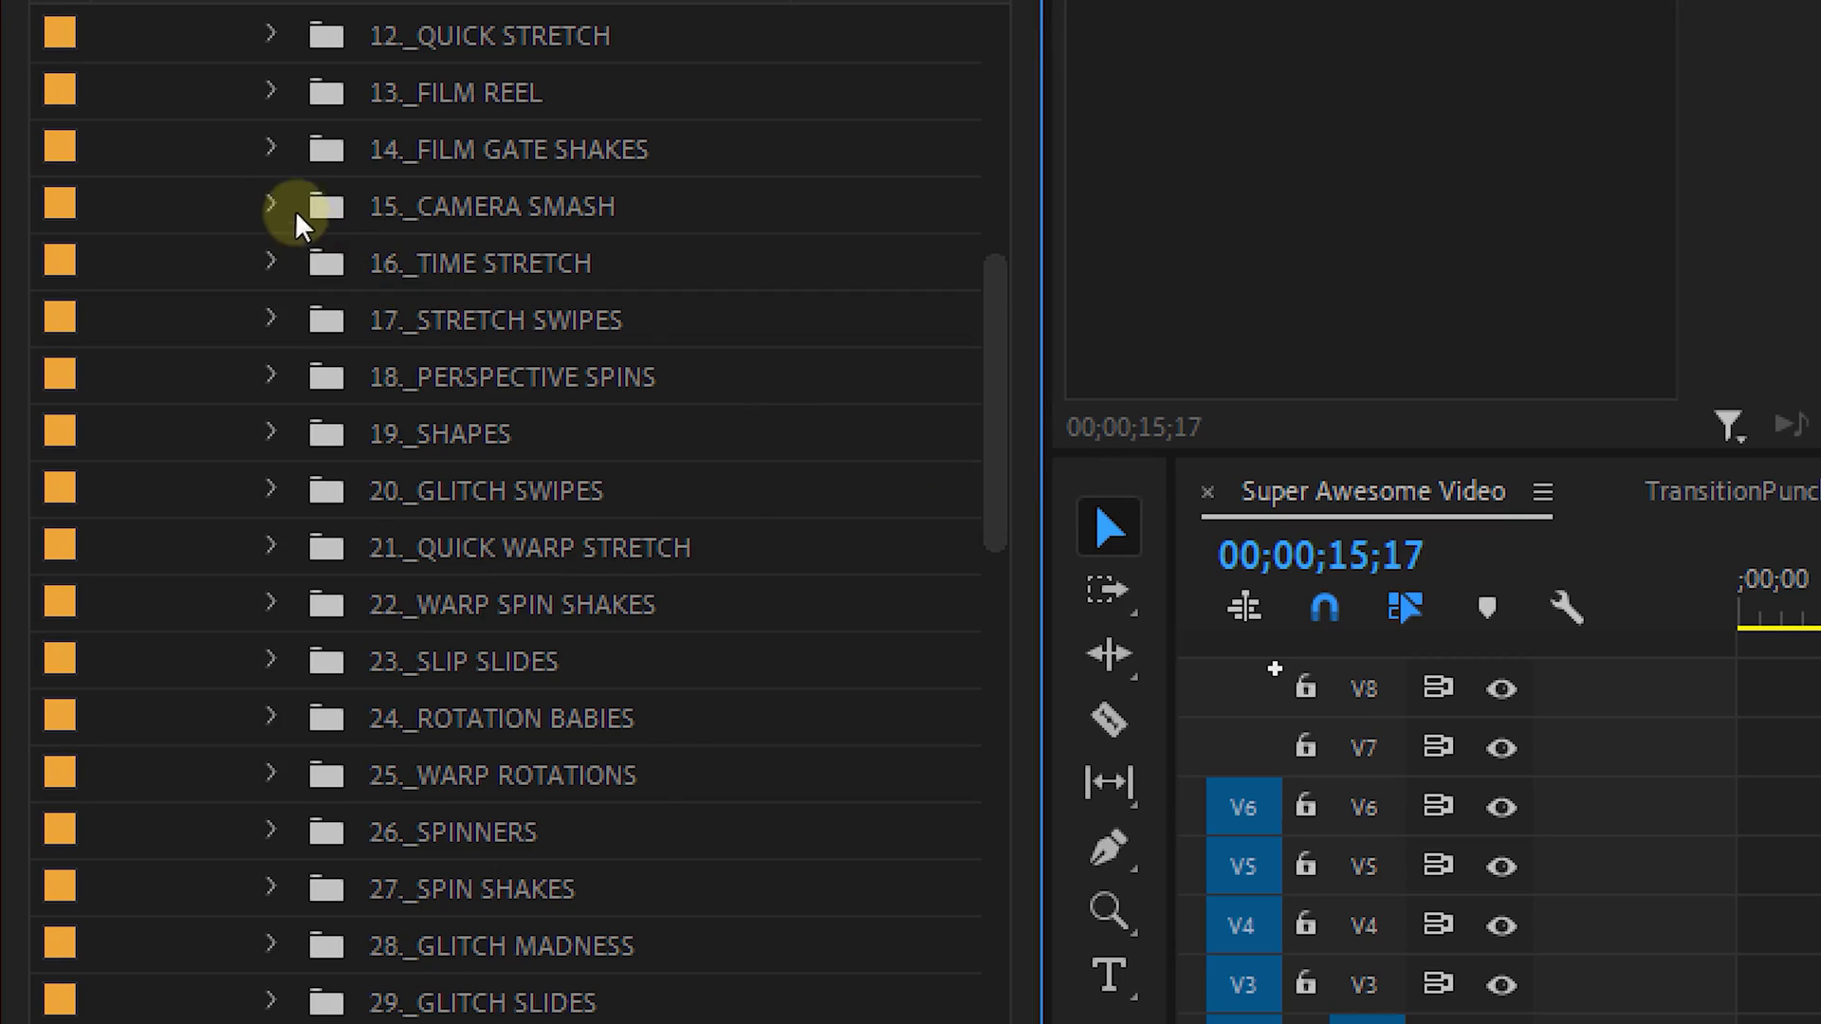
- Add a 15._CAMERA SMASH transition over the next cut before A023_C014_1
click(273, 204)
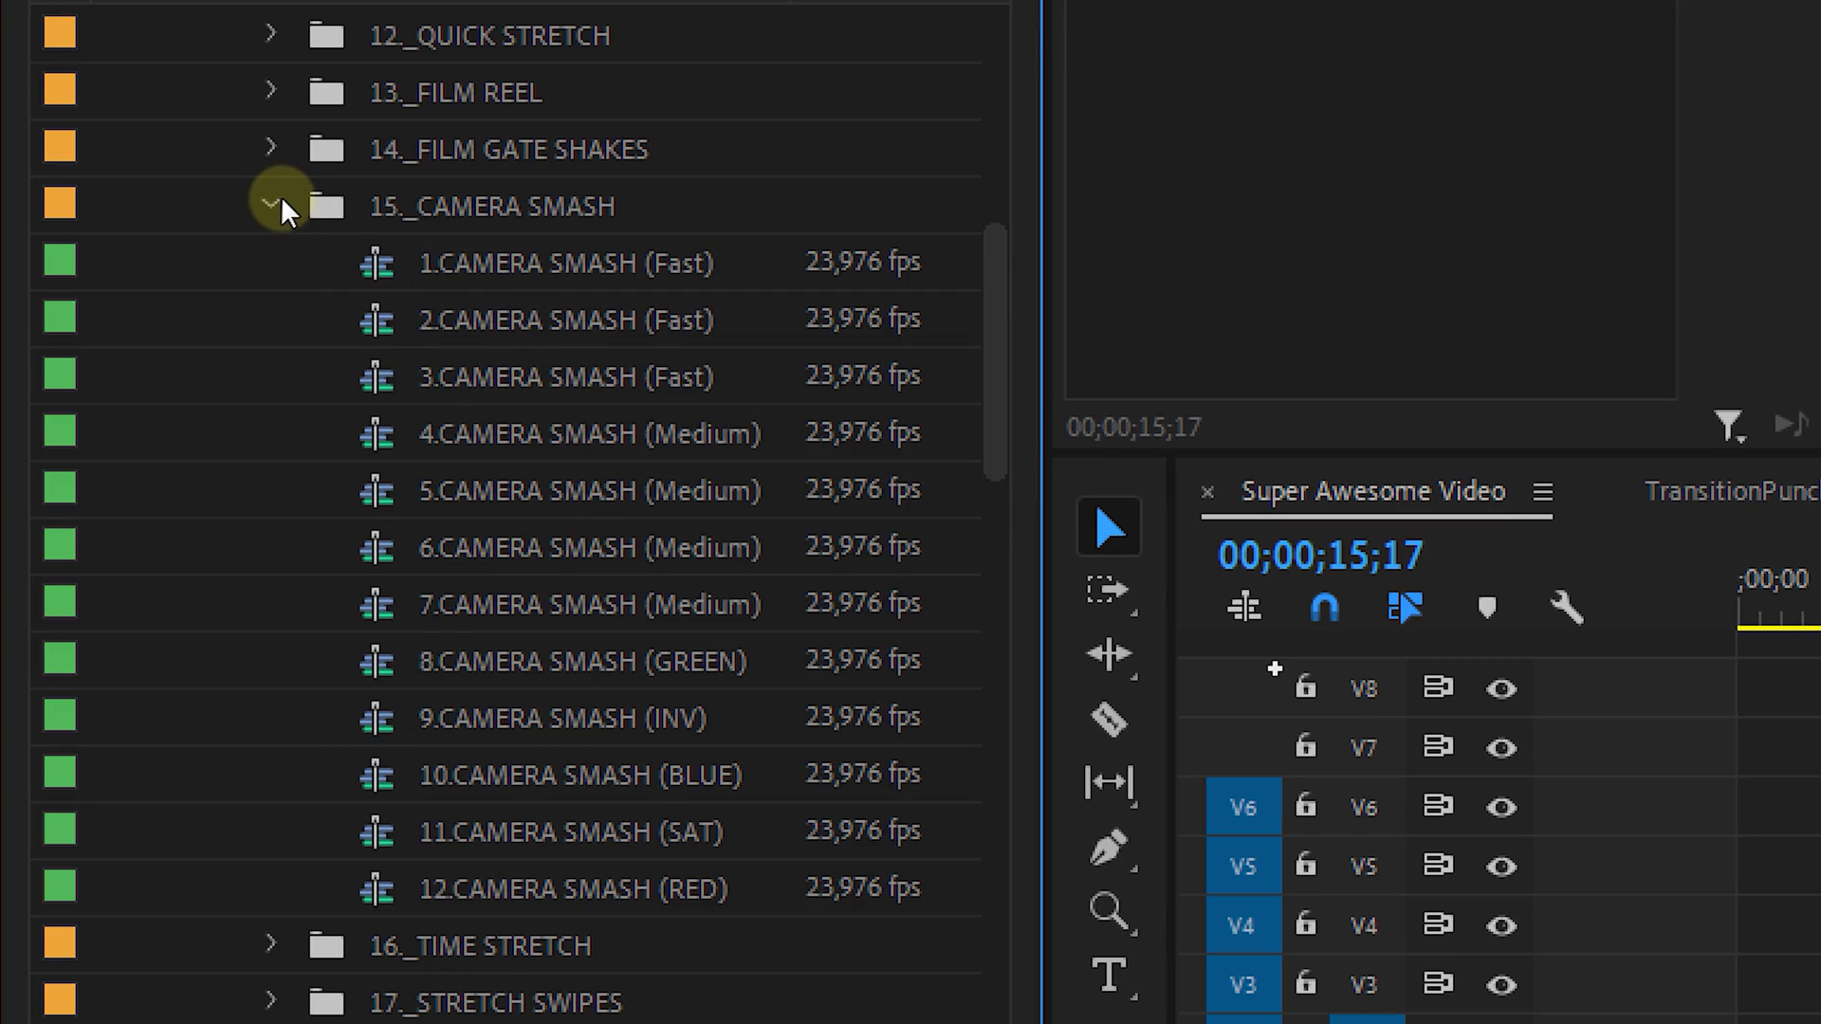
click(284, 203)
drag(694, 714, 847, 720)
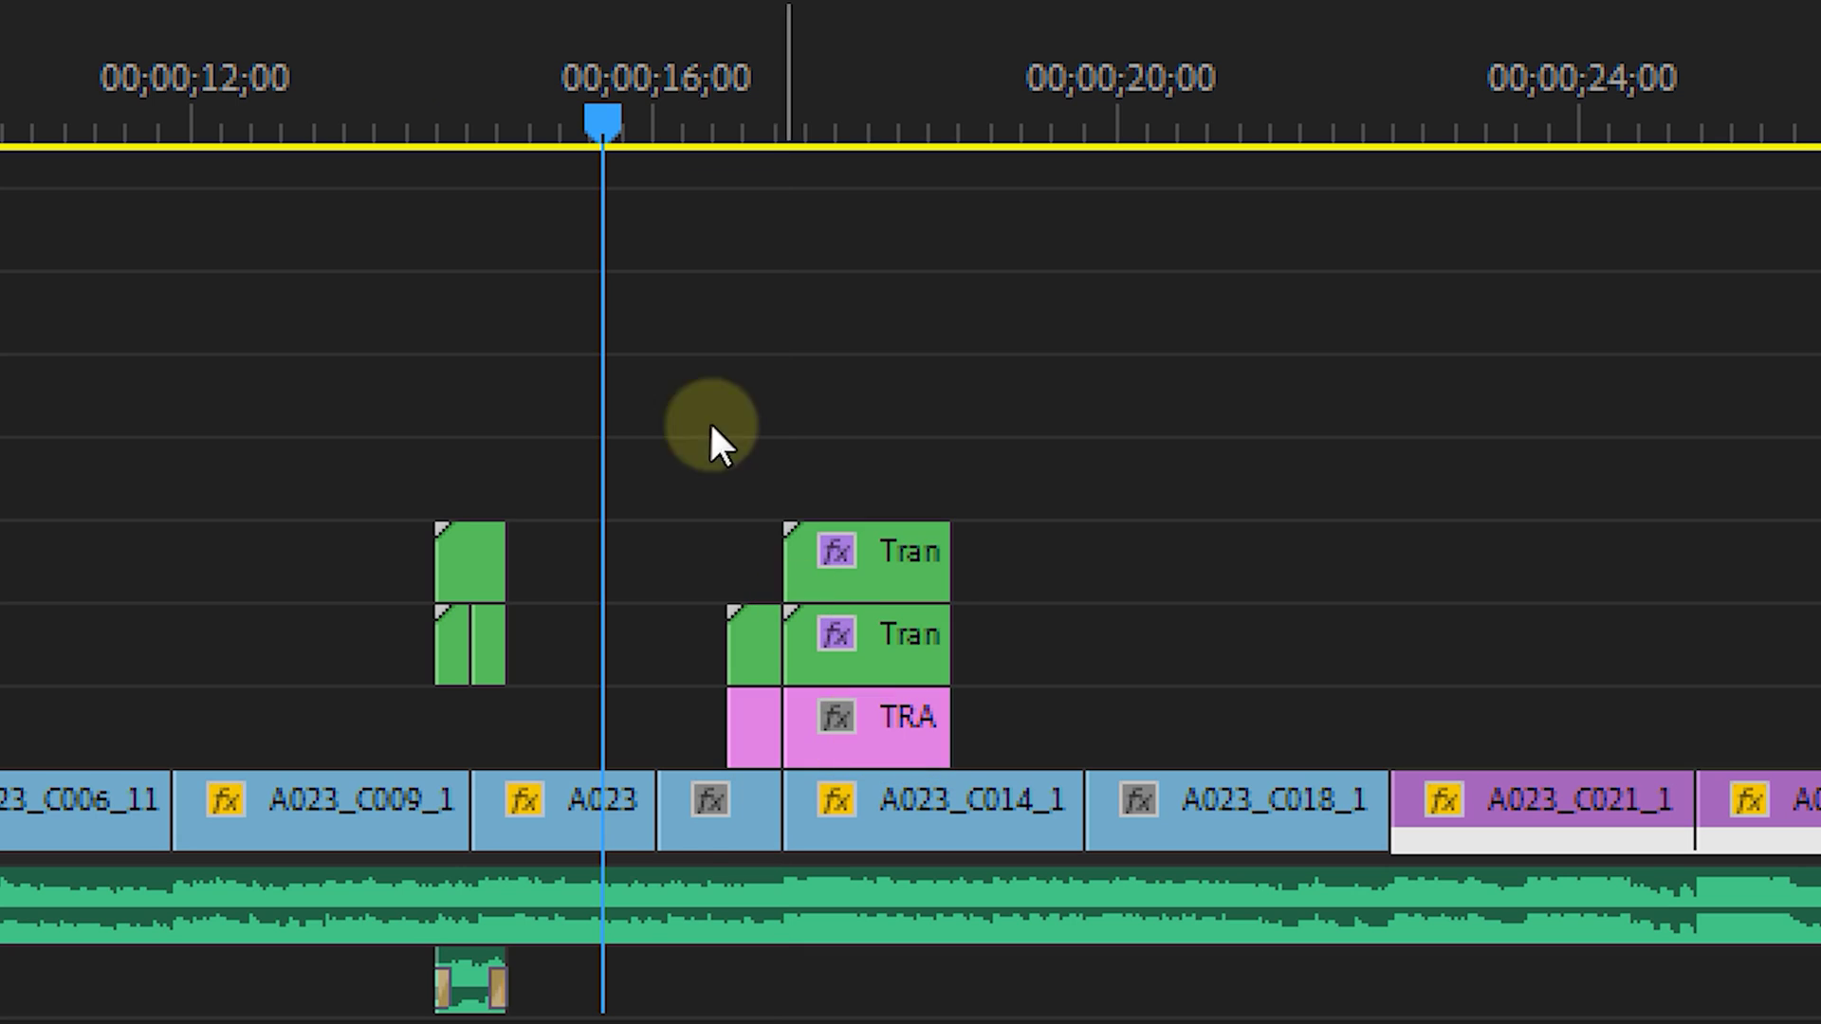
click(713, 124)
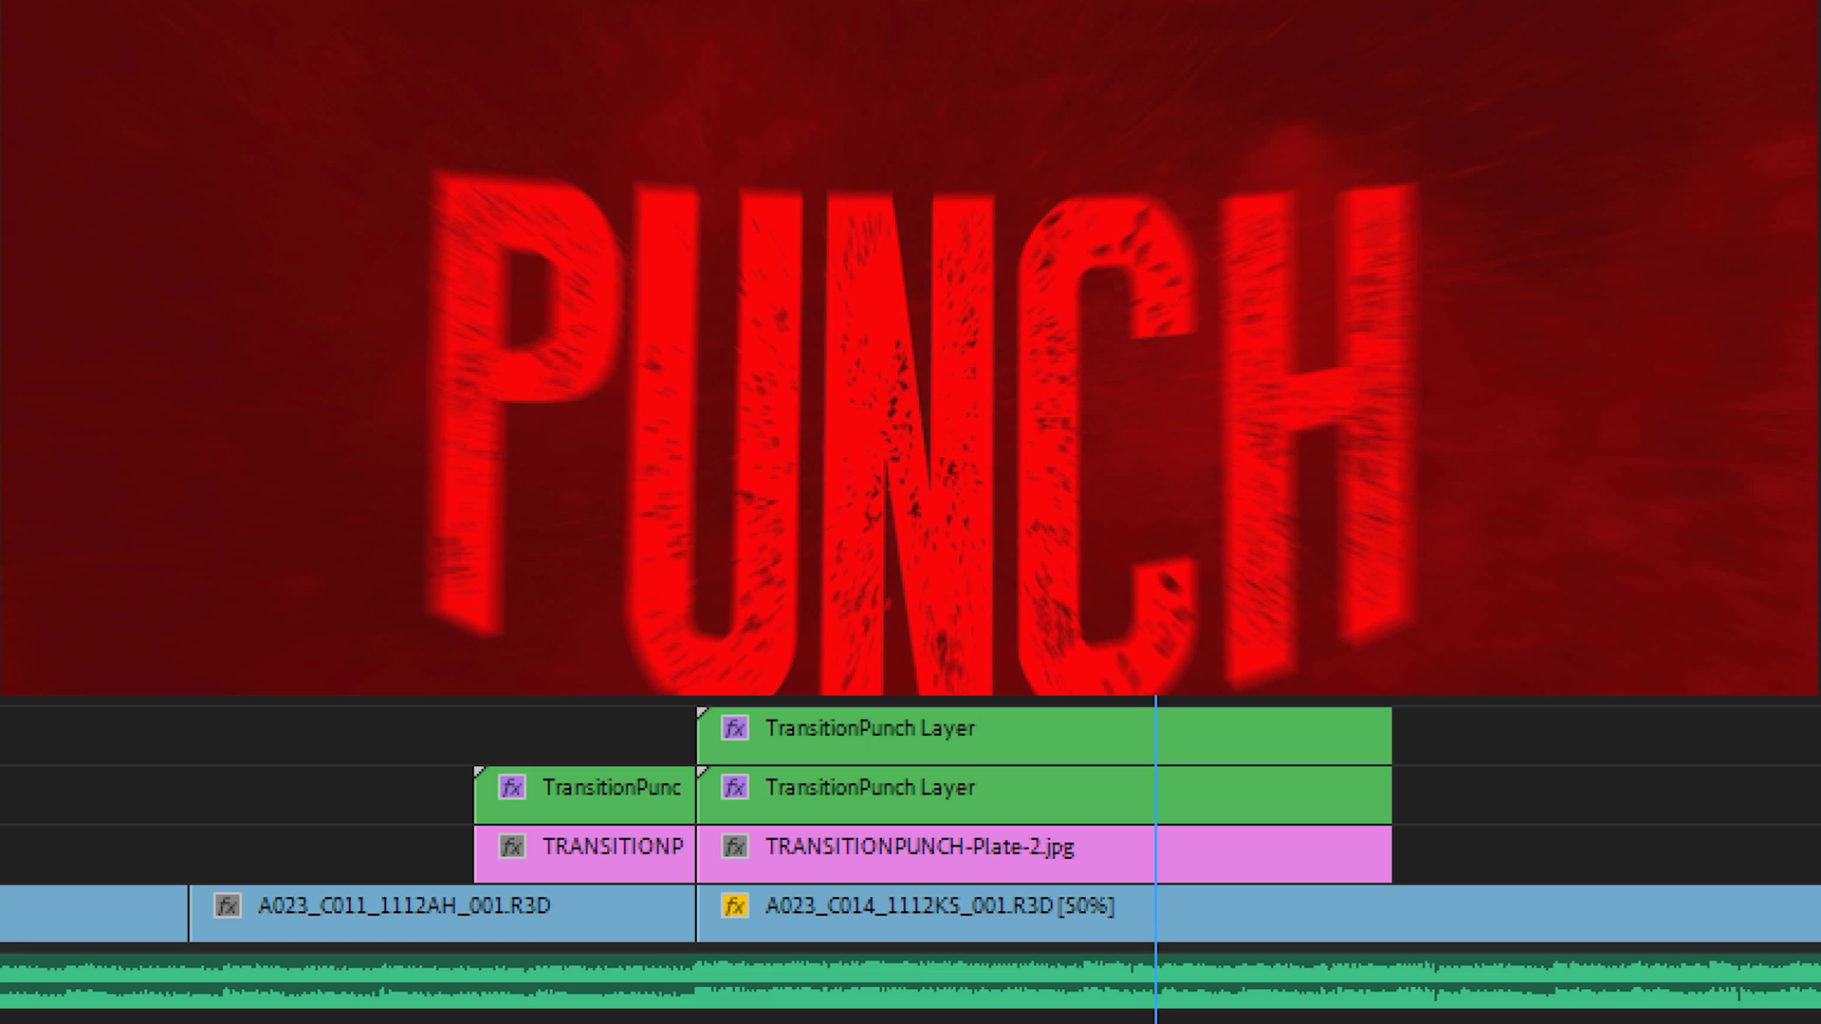
- Delete both pink TRANSITIONPUNCH plate clips, play the transition, and expand 57._PHOTO CAMERA
click(1051, 858)
shift+click(646, 850)
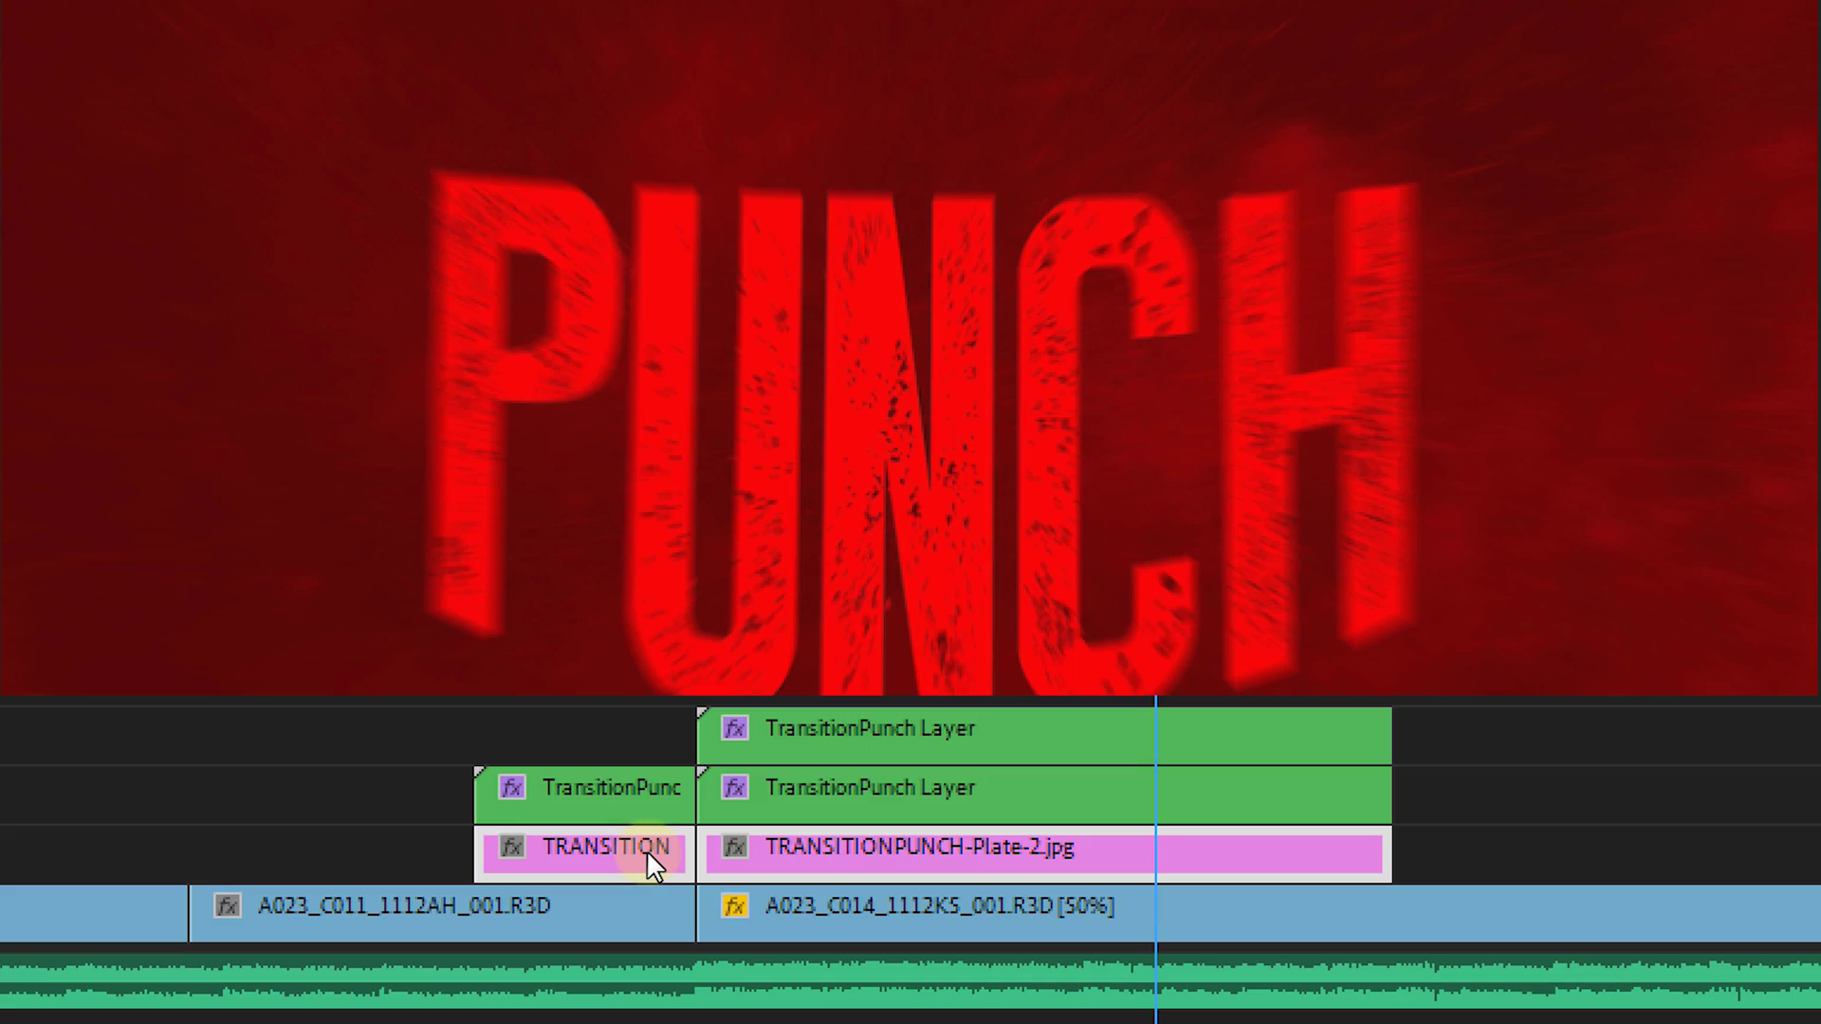
key(Delete)
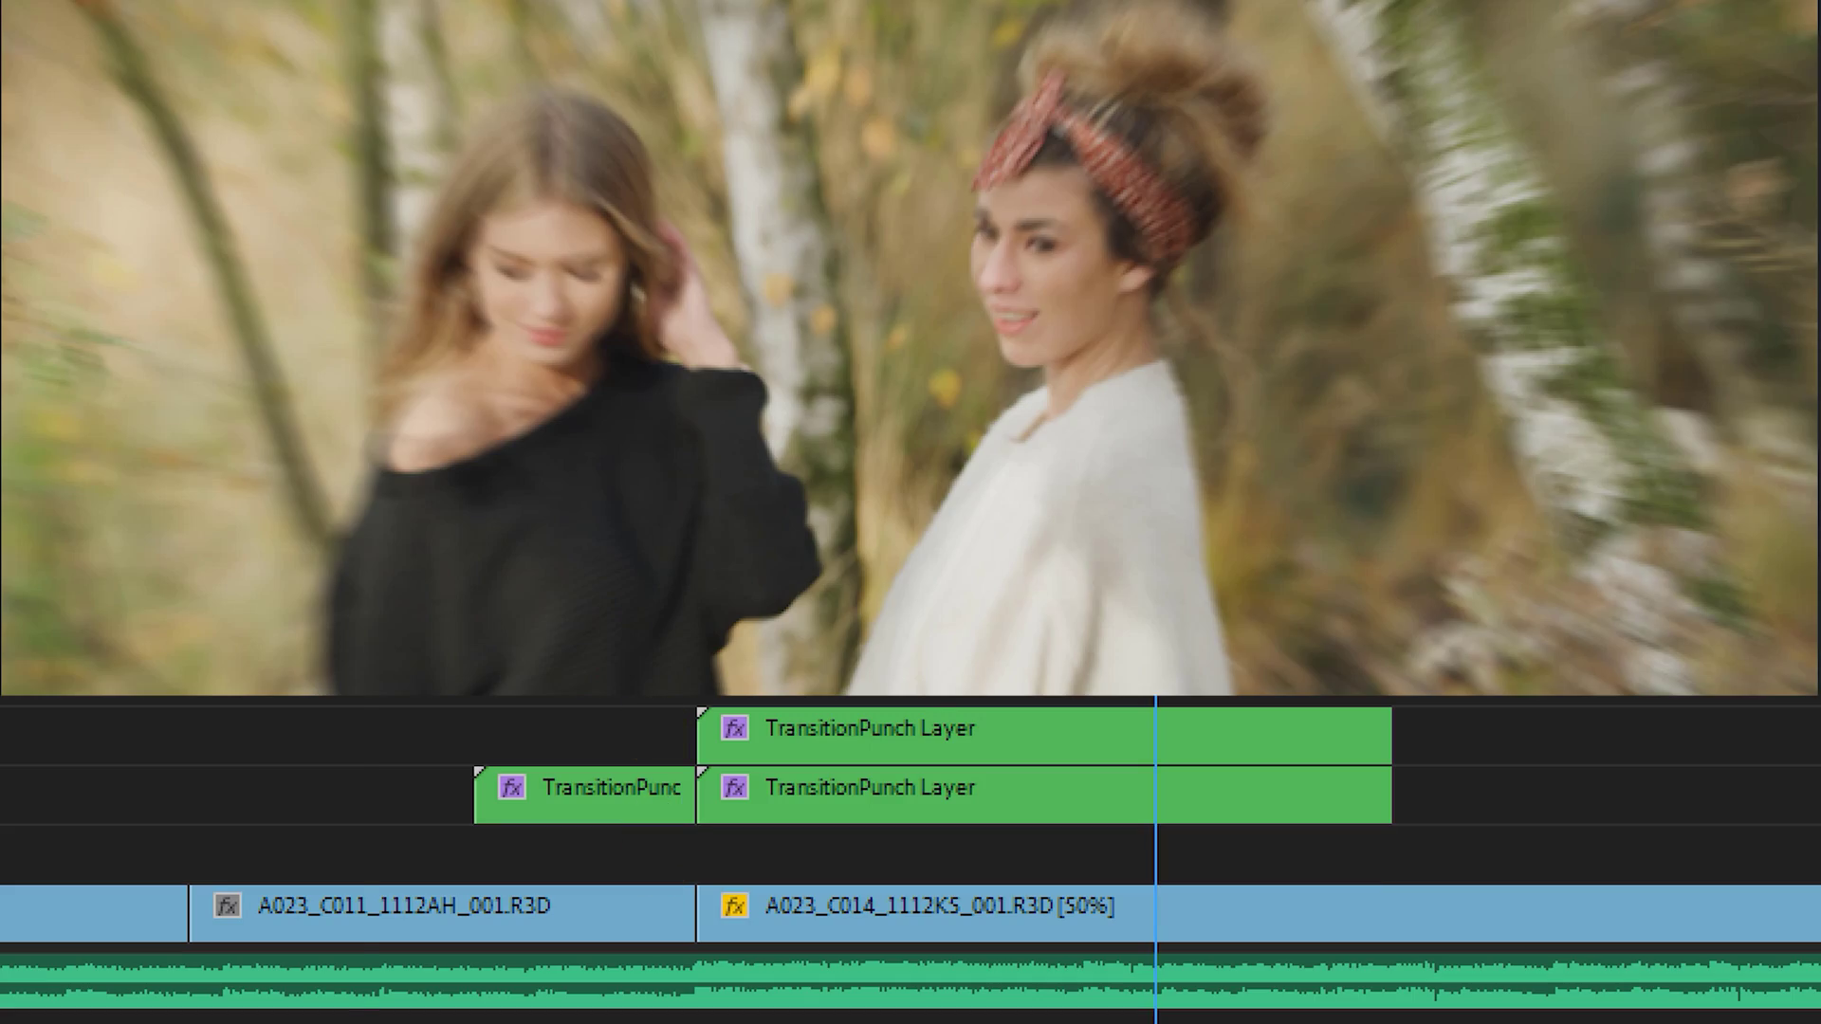
key(space)
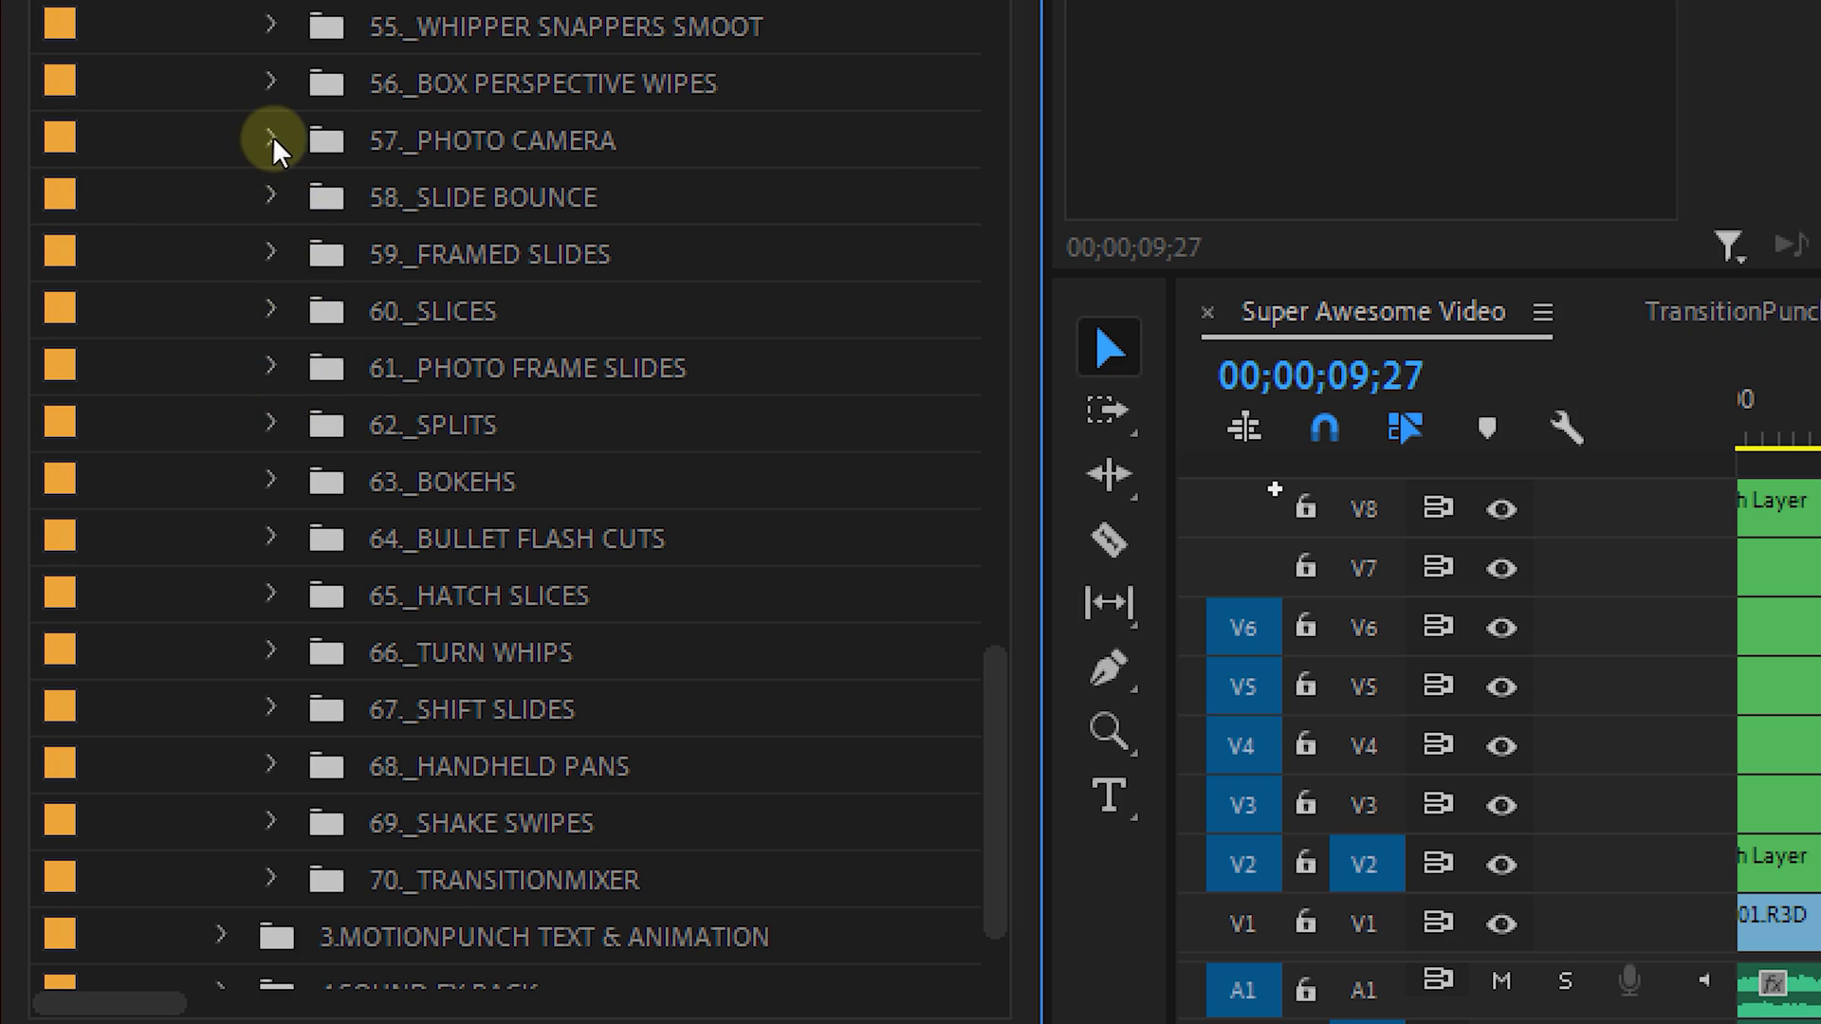
click(271, 138)
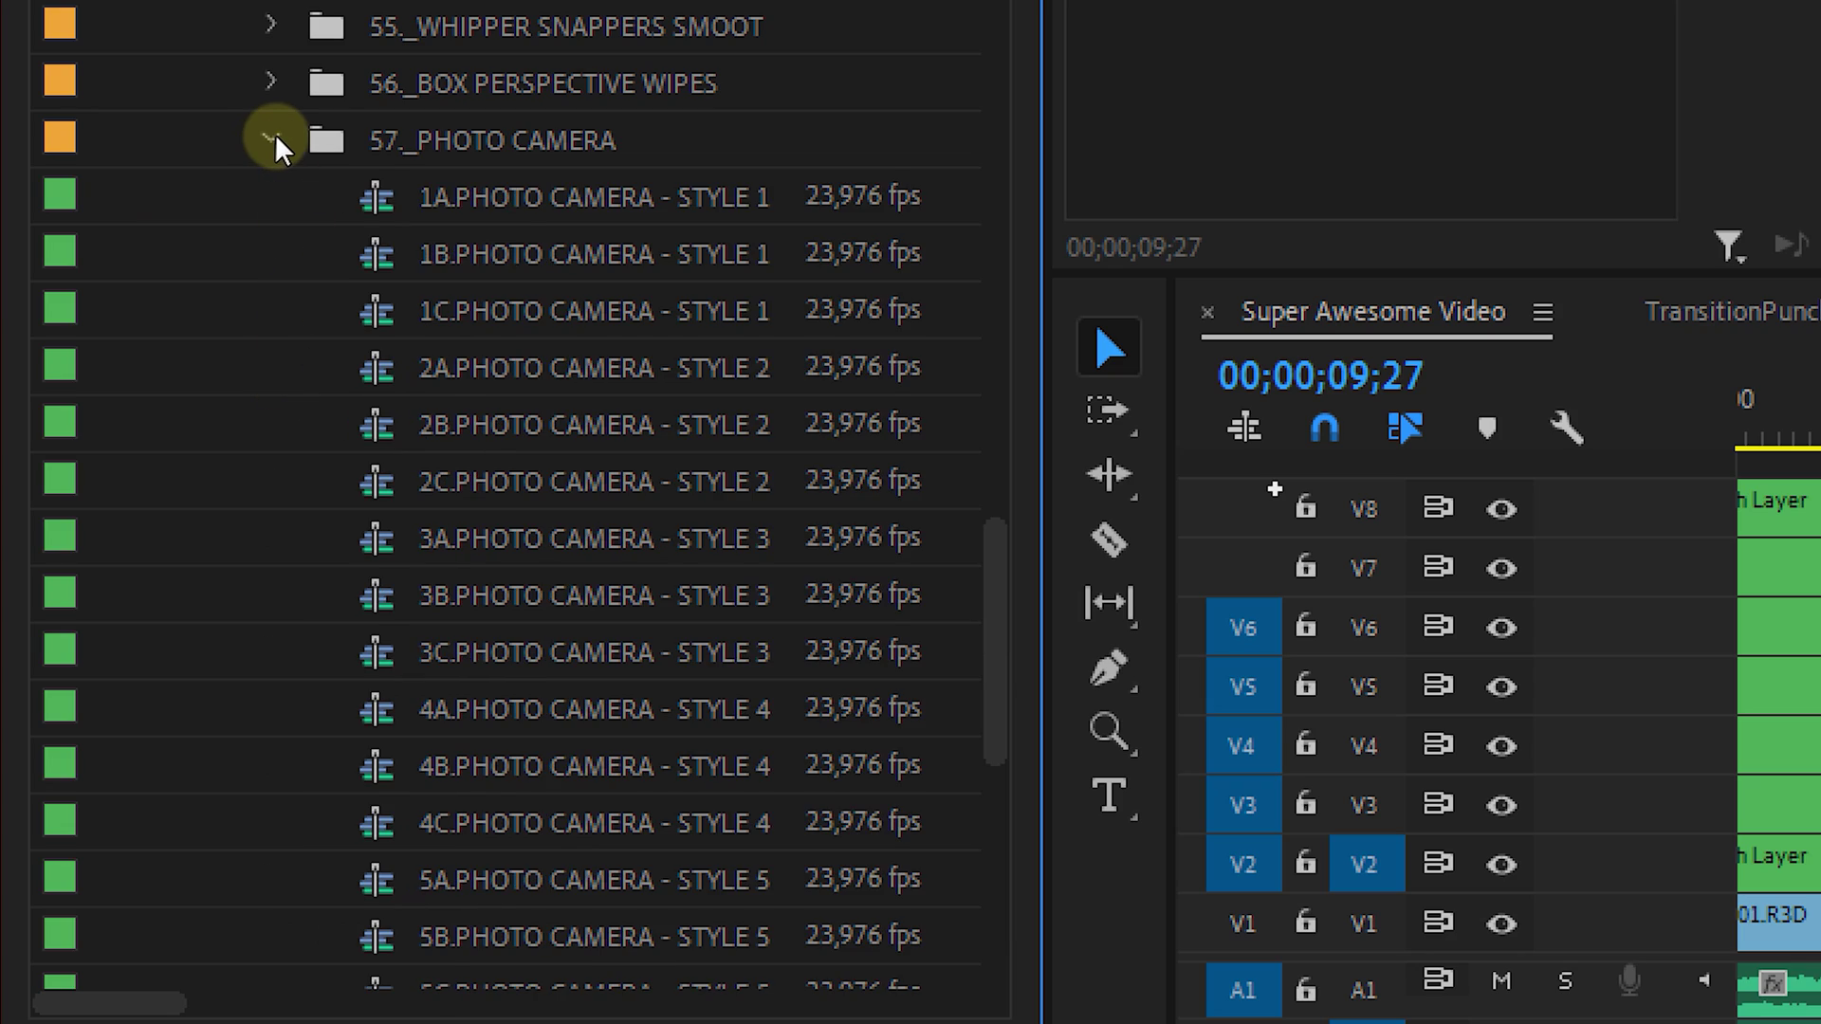
- Preview 2B.PHOTO CAMERA - STYLE 2 and scroll down through the transition bins
click(481, 407)
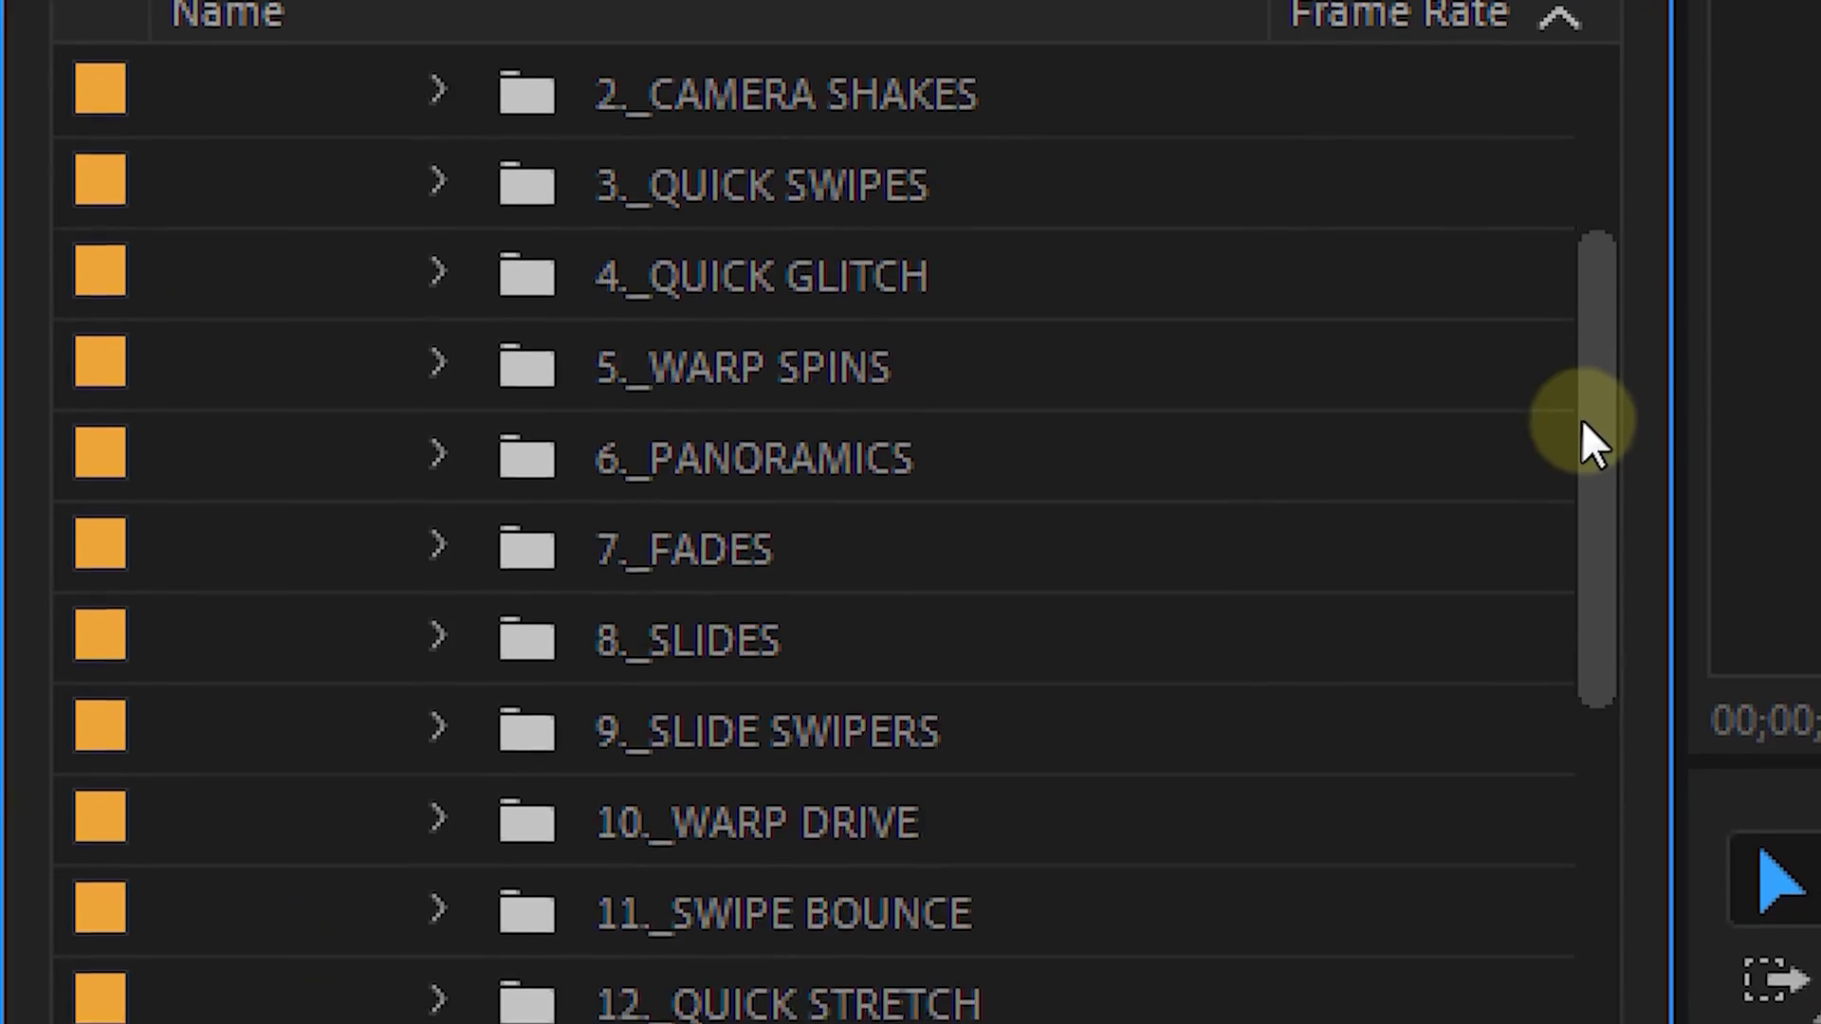
scroll(1582, 424, down, 5)
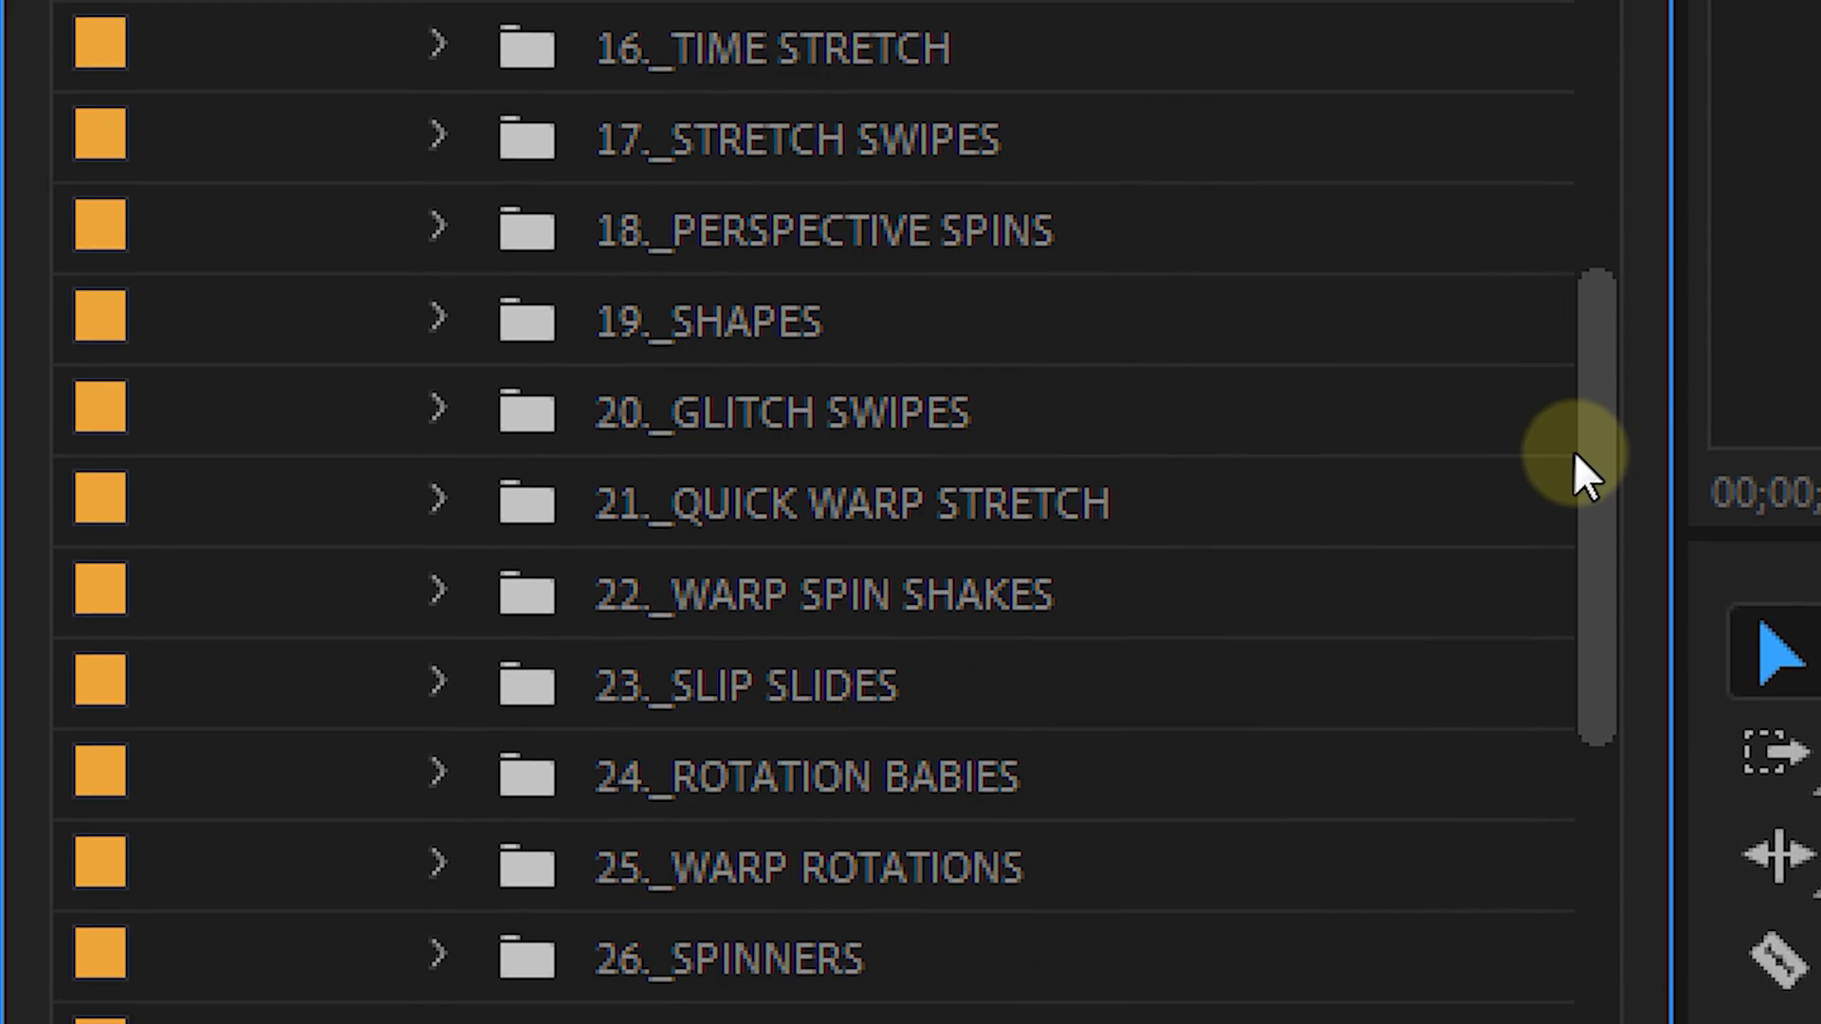
scroll(1575, 457, down, 10)
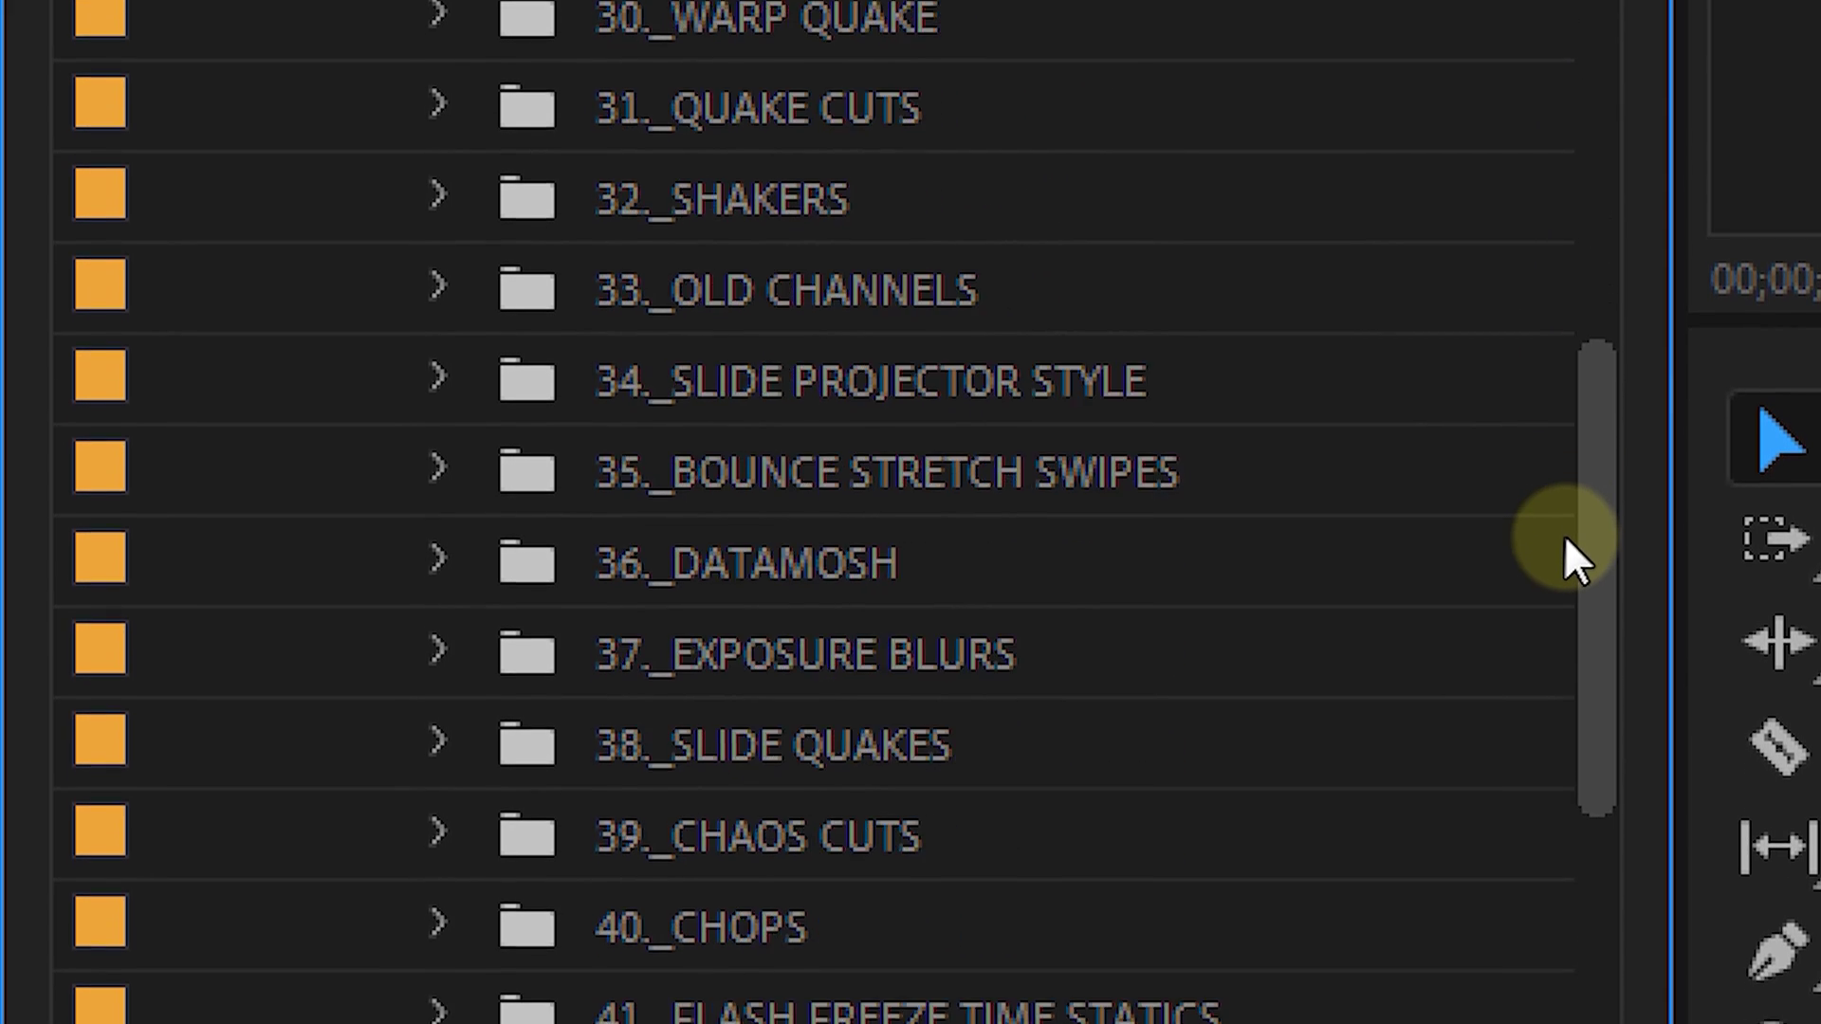
scroll(1565, 539, down, 10)
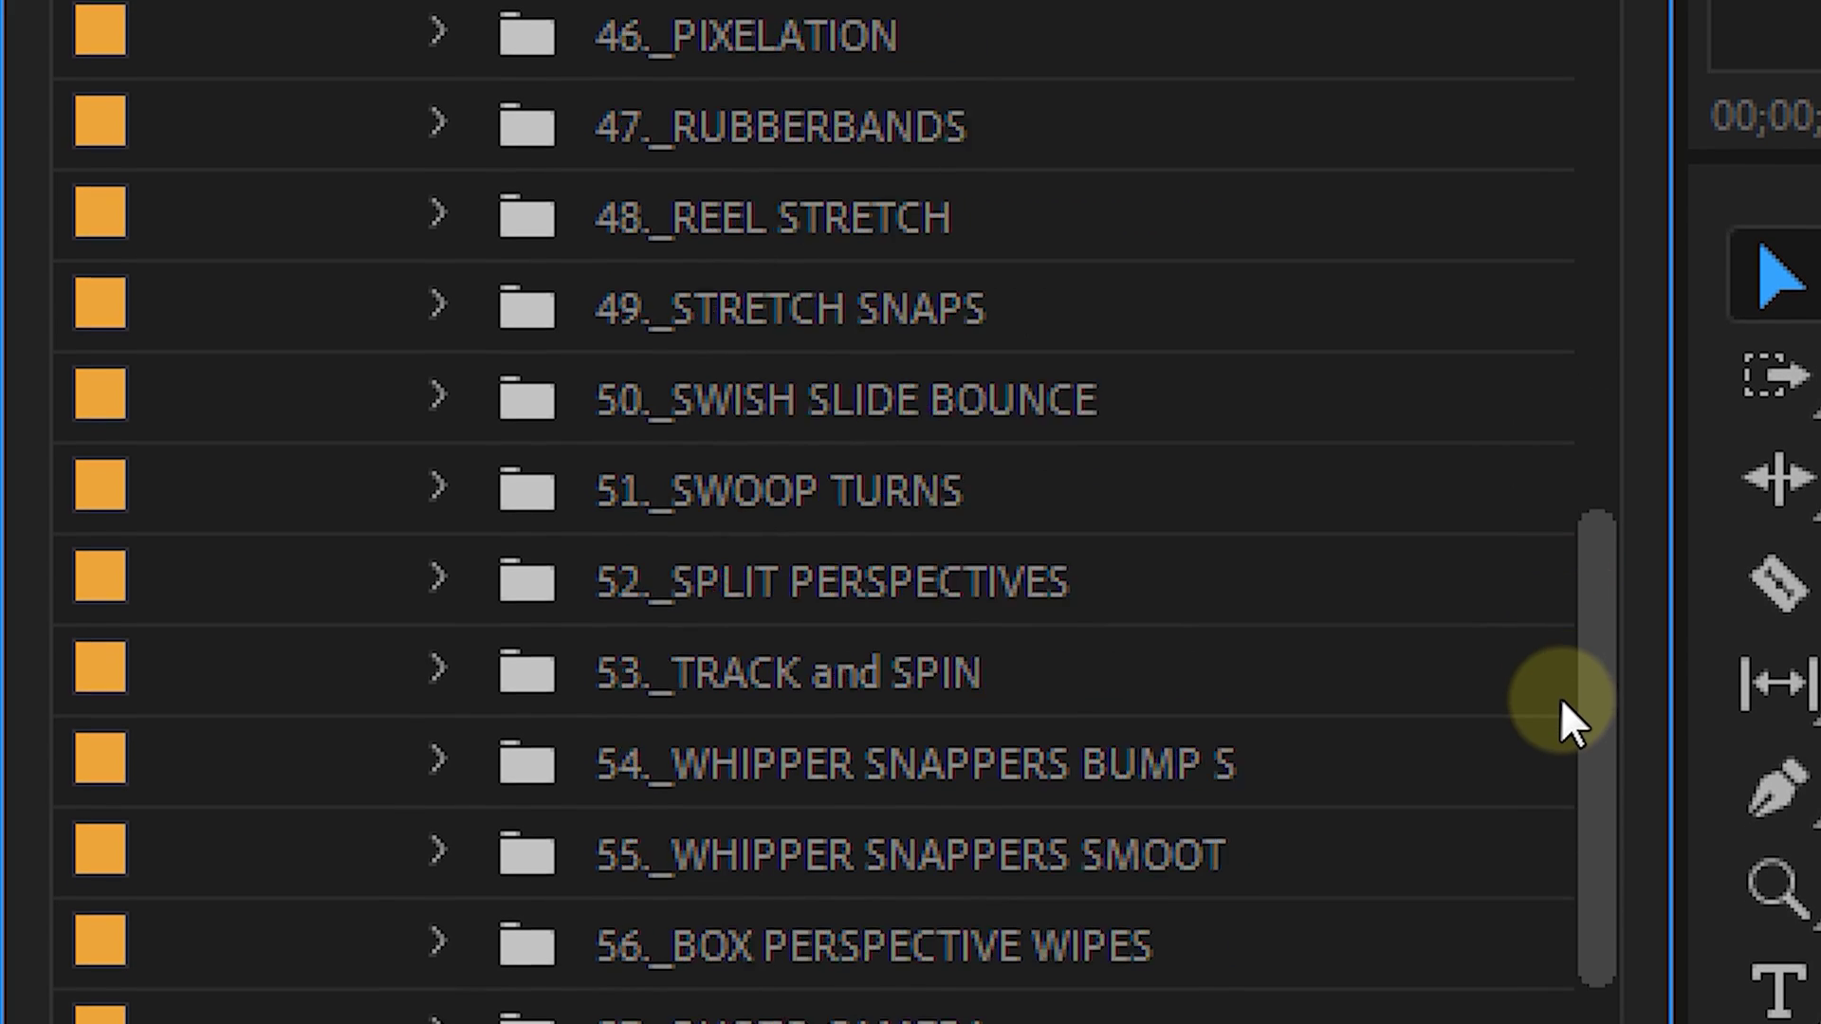
scroll(1561, 698, down, 10)
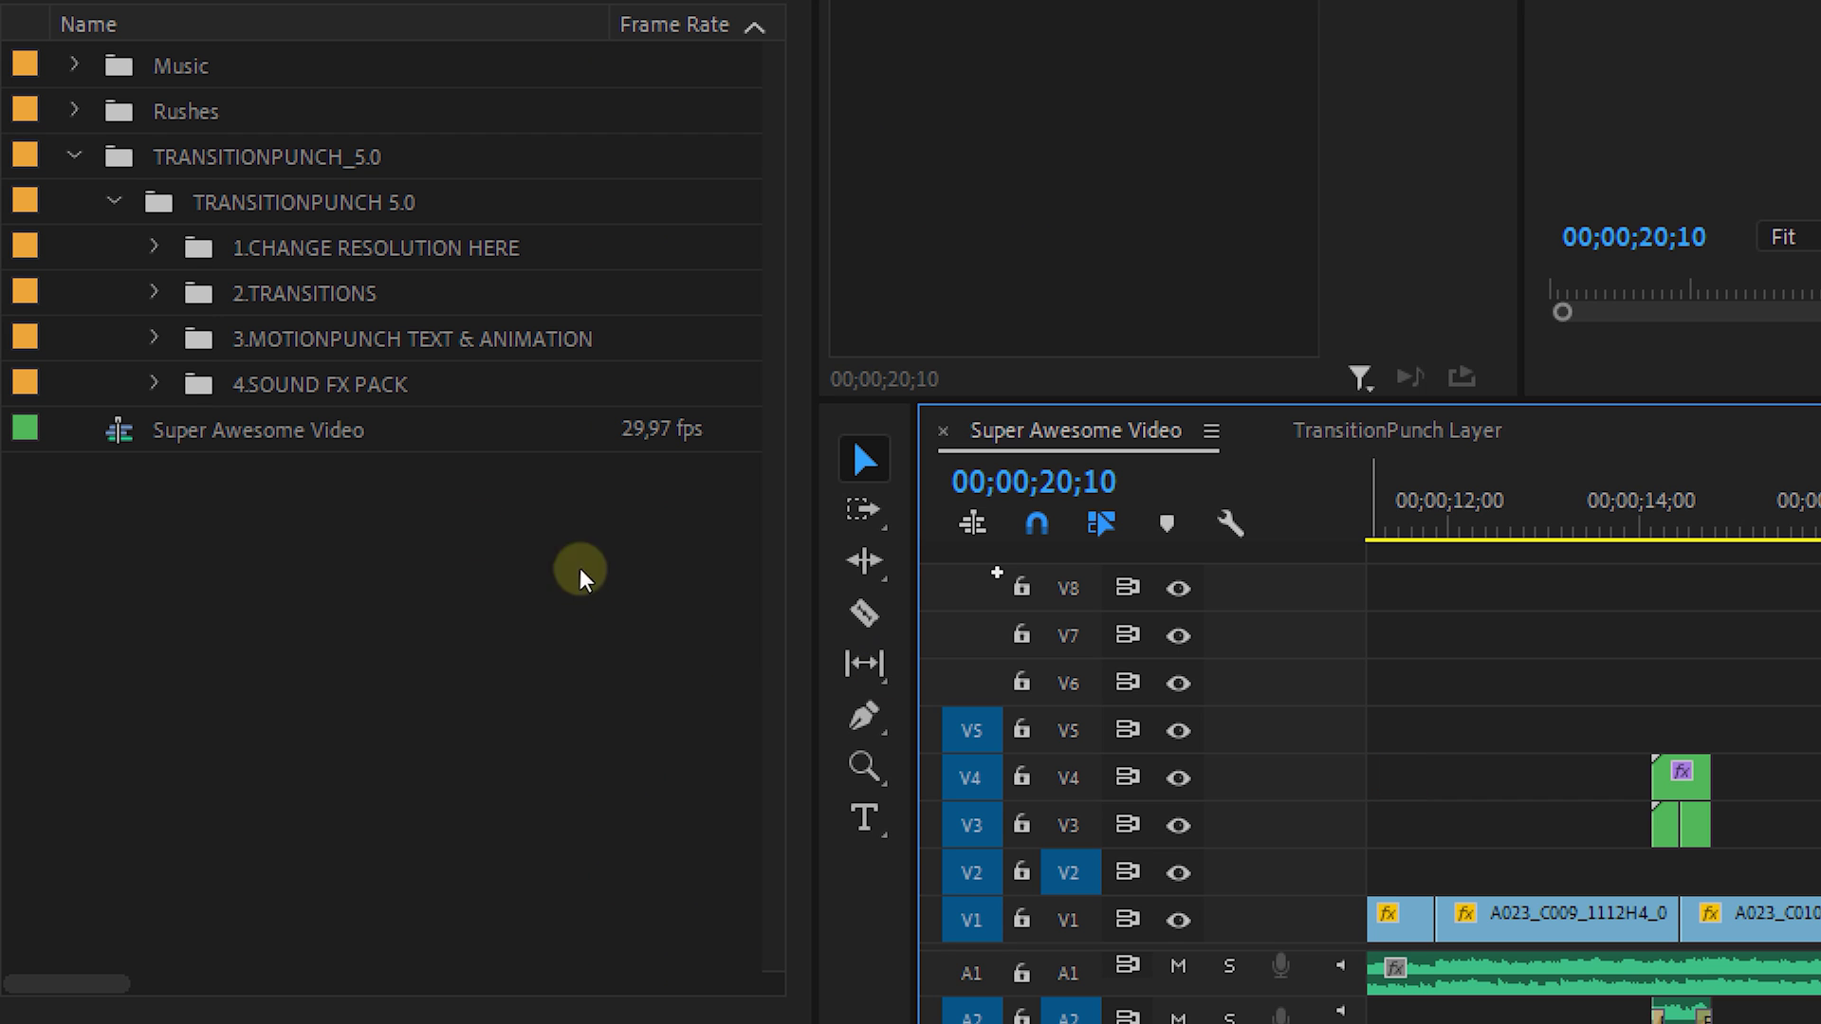
- Expand 3.MOTIONPUNCH TEXT & ANIMATION and move three TransitionPunch clips down one track
click(154, 338)
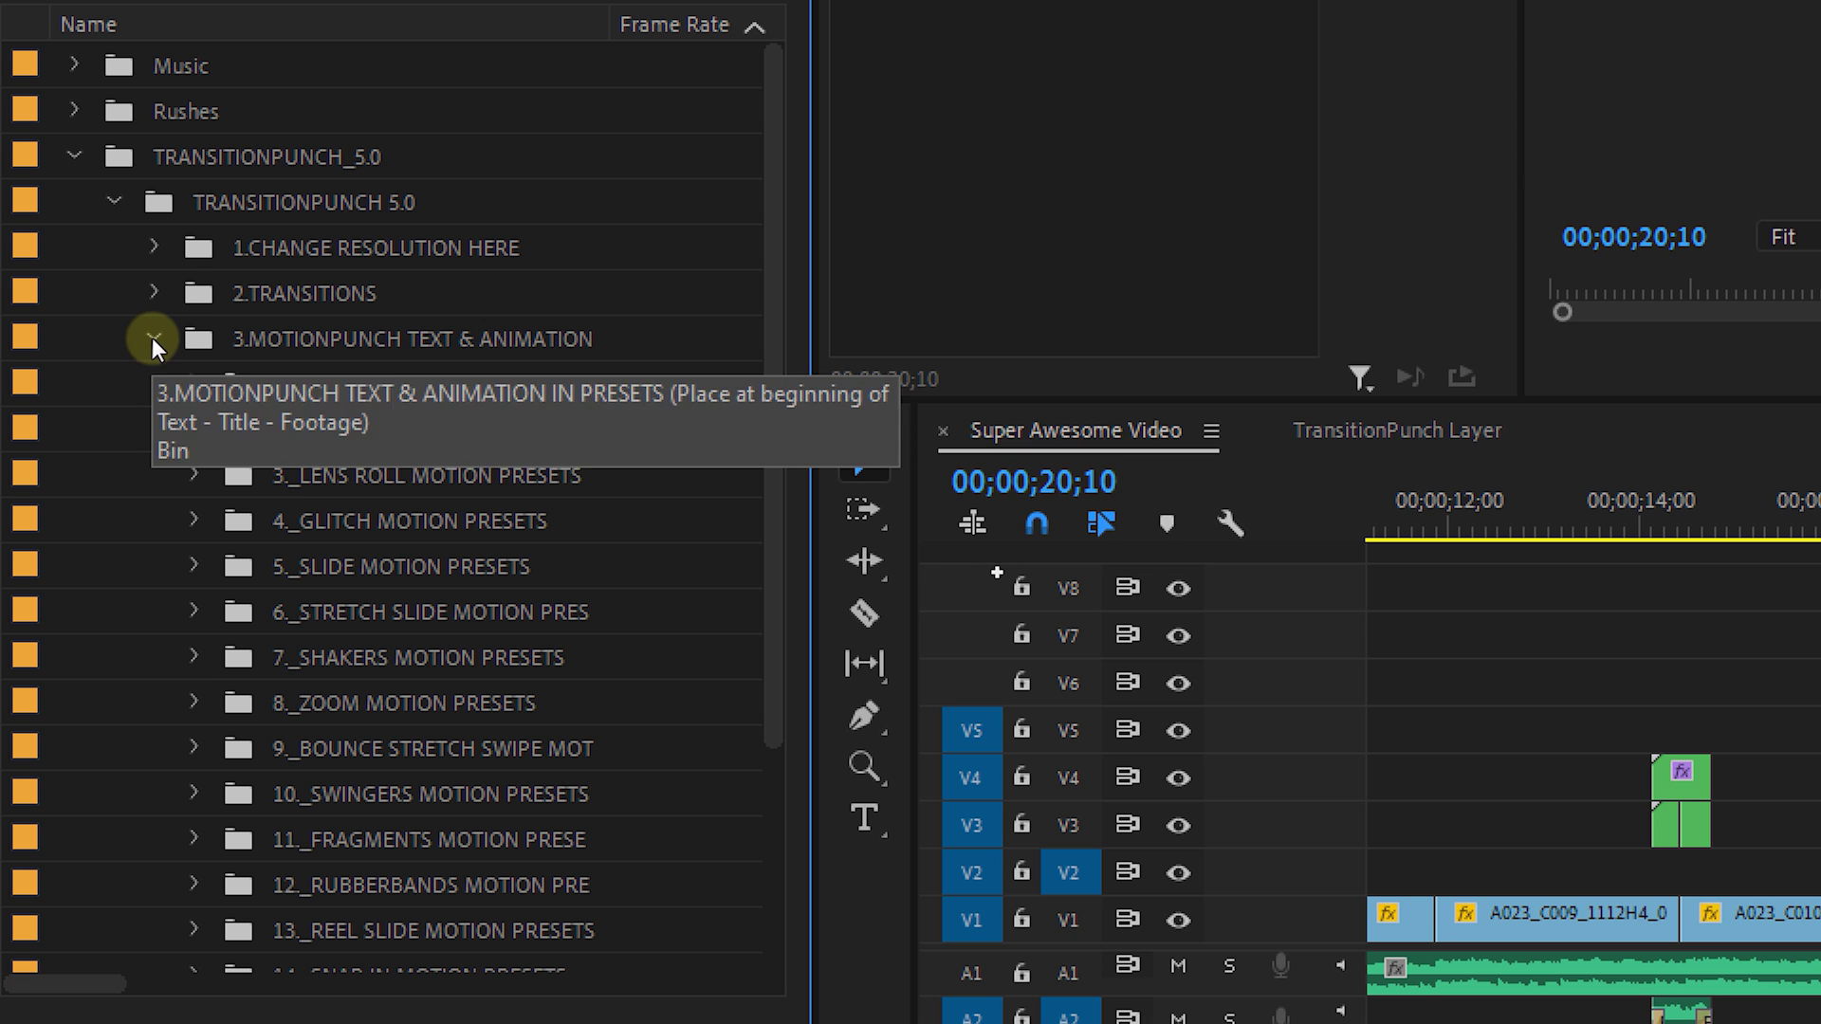
drag(772, 260, 749, 417)
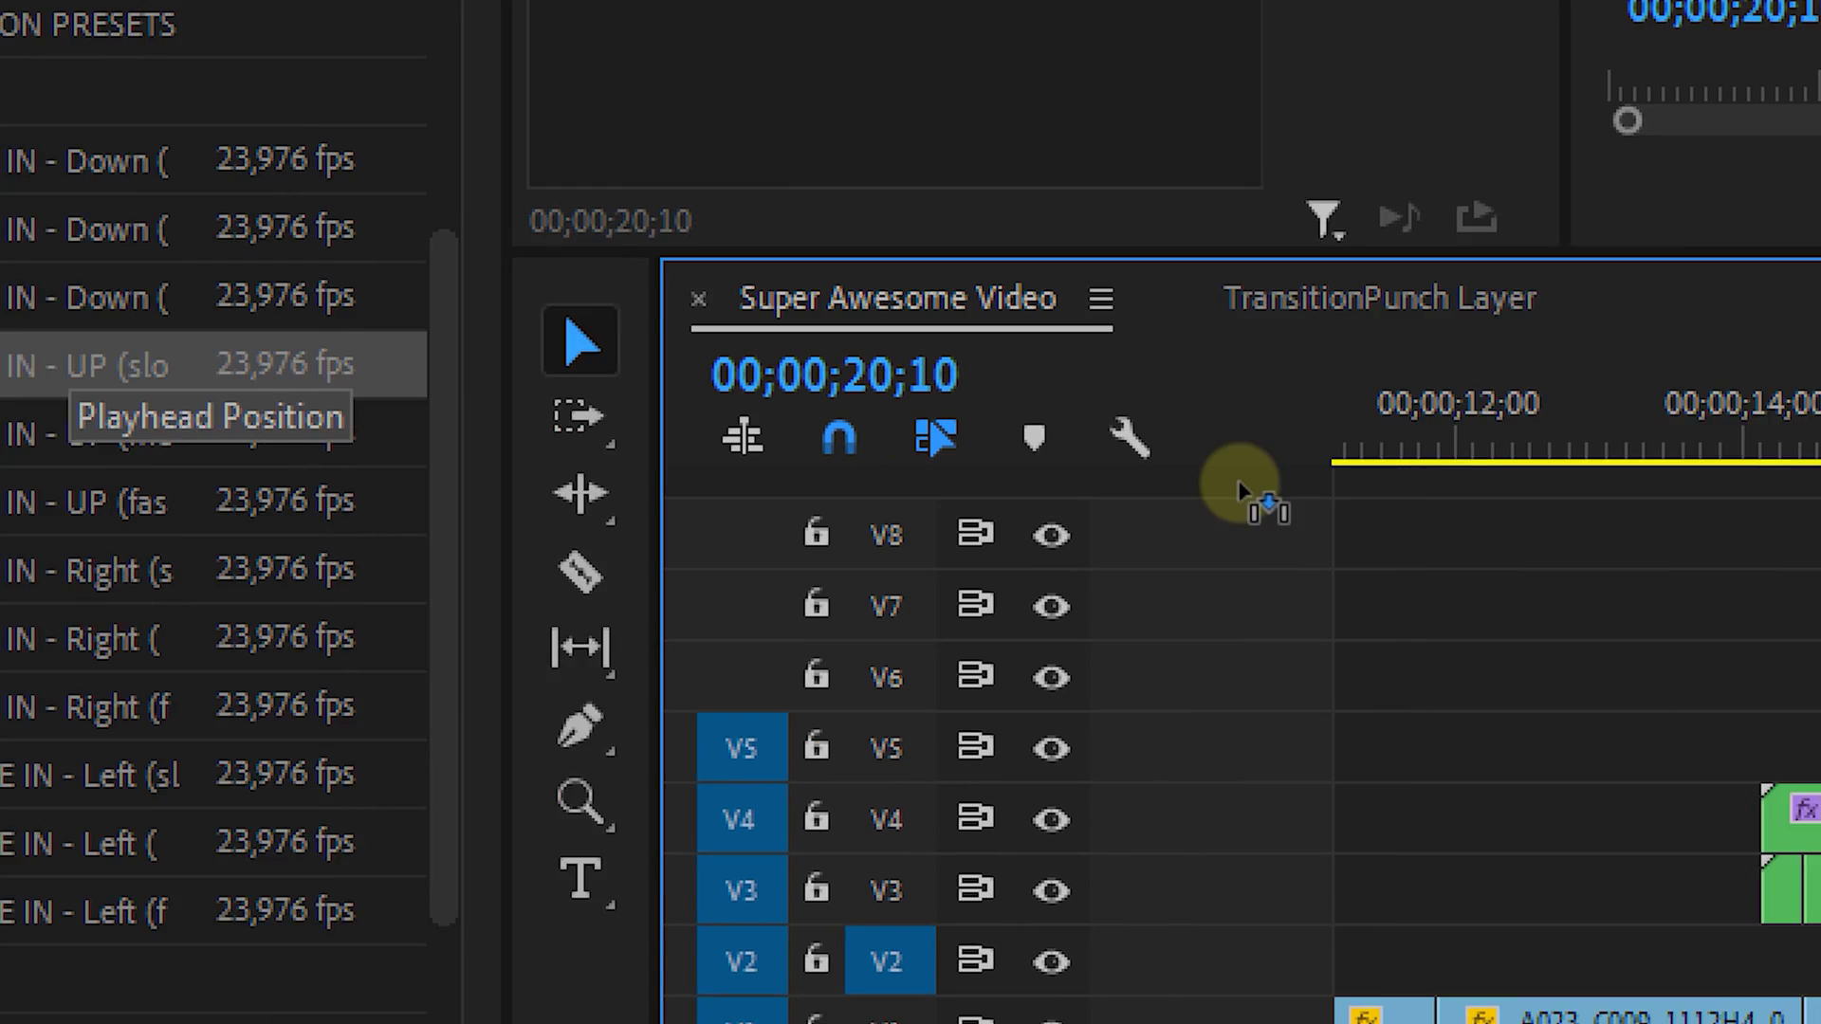
drag(777, 582, 716, 719)
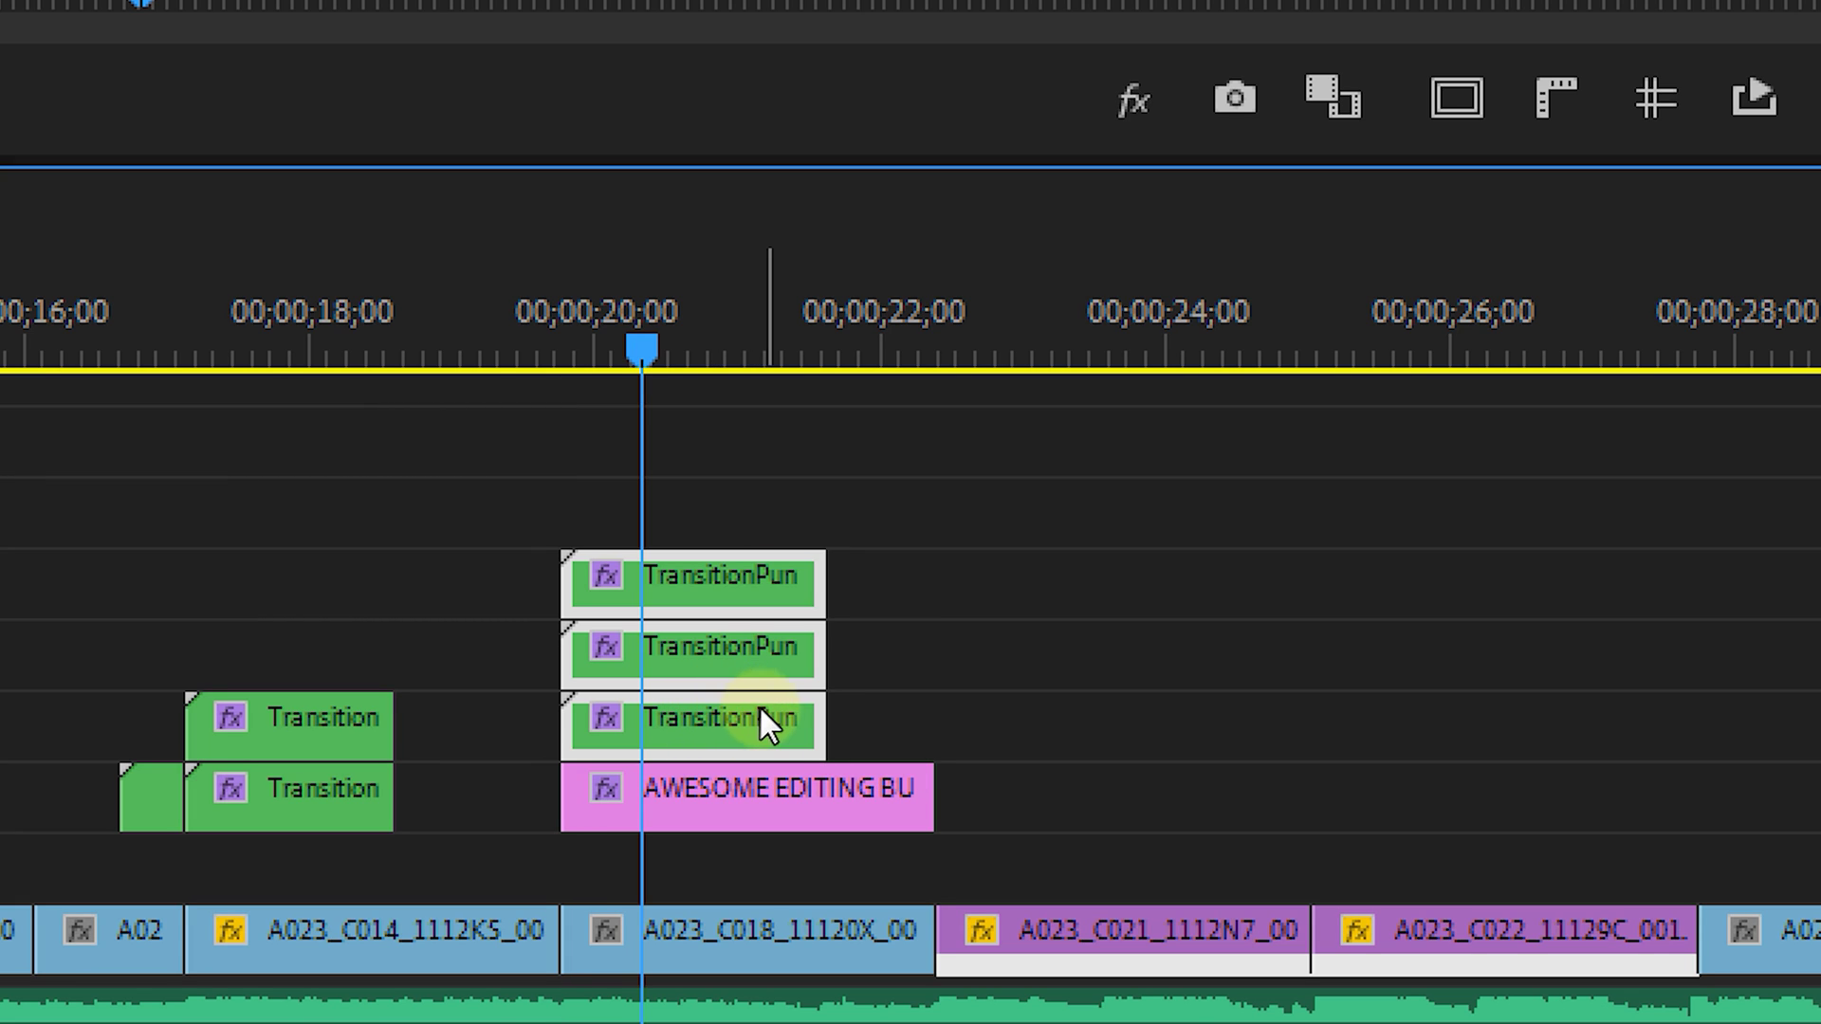
- Nest the three TransitionPunch clips with the AWESOME EDITING BUNDLE title as Nested Sequence 02
drag(759, 459, 835, 788)
right_click(835, 788)
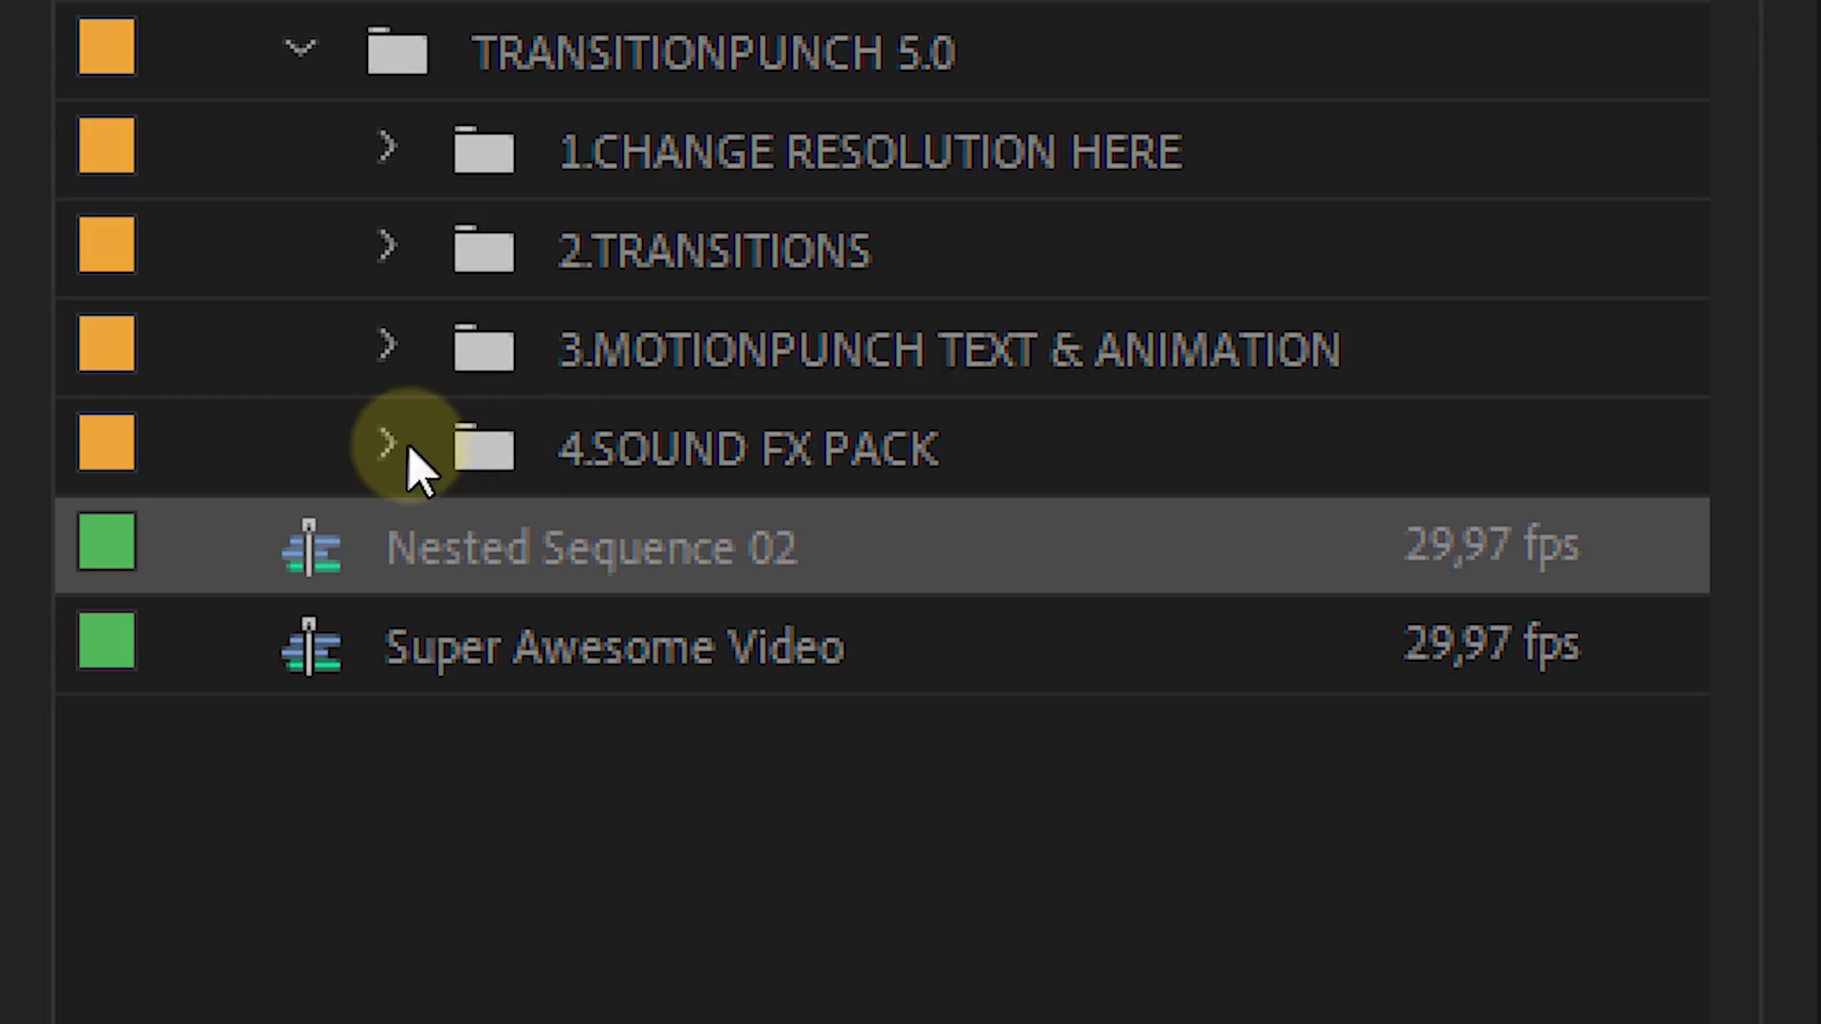
click(408, 445)
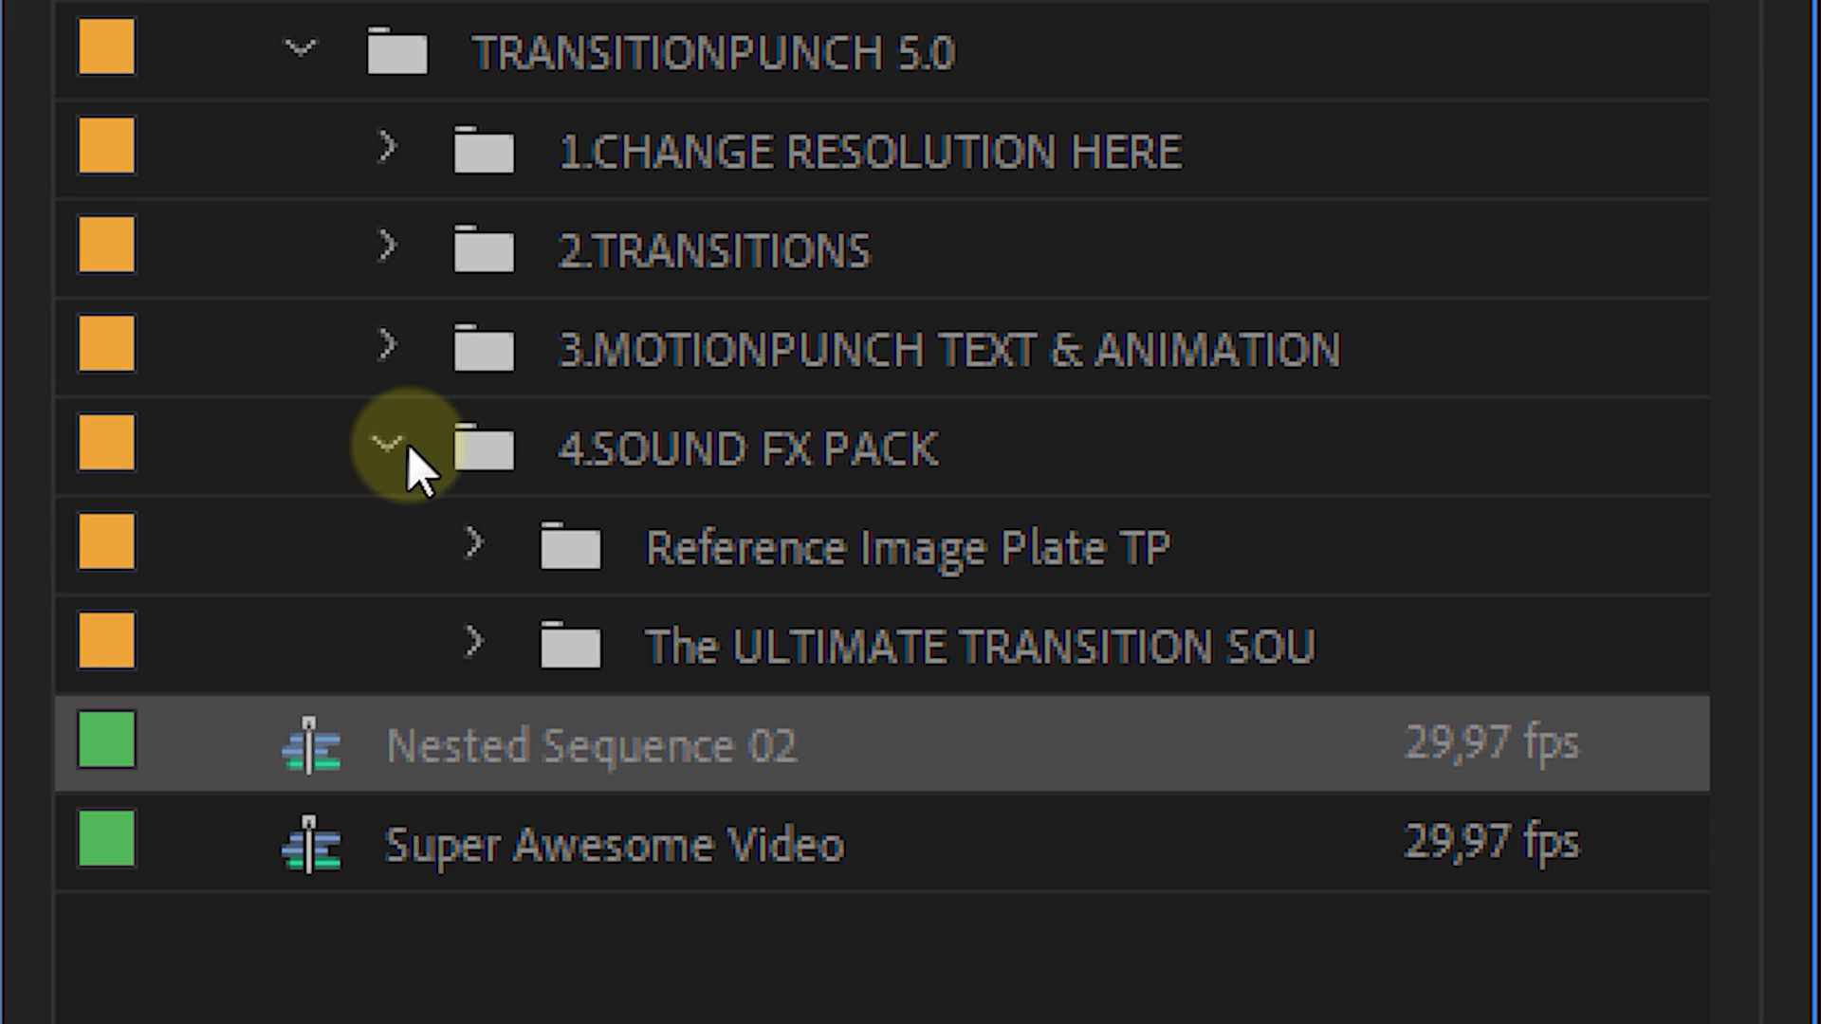
- Expand the ULTIMATE TRANSITION SOU folder to list Audio DAT Abstract, Bass Hits & Explosions and Chaos
click(476, 641)
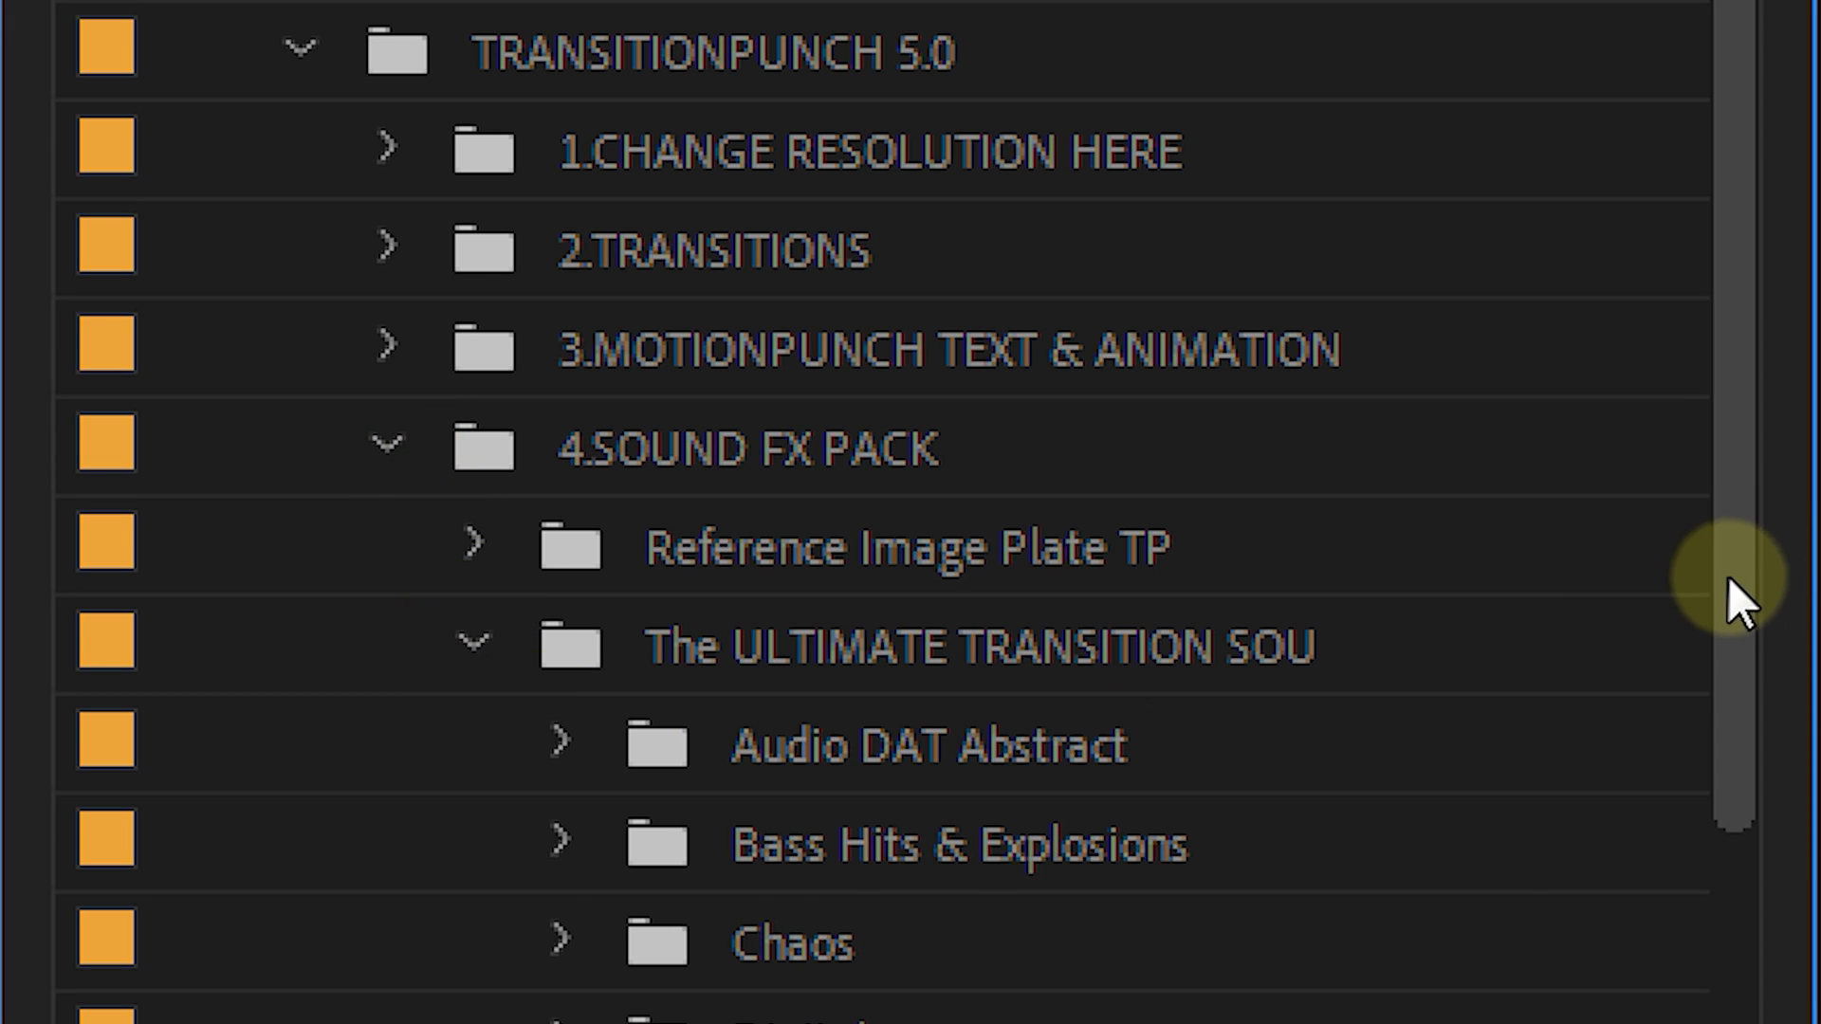
scroll(1663, 834, down, 5)
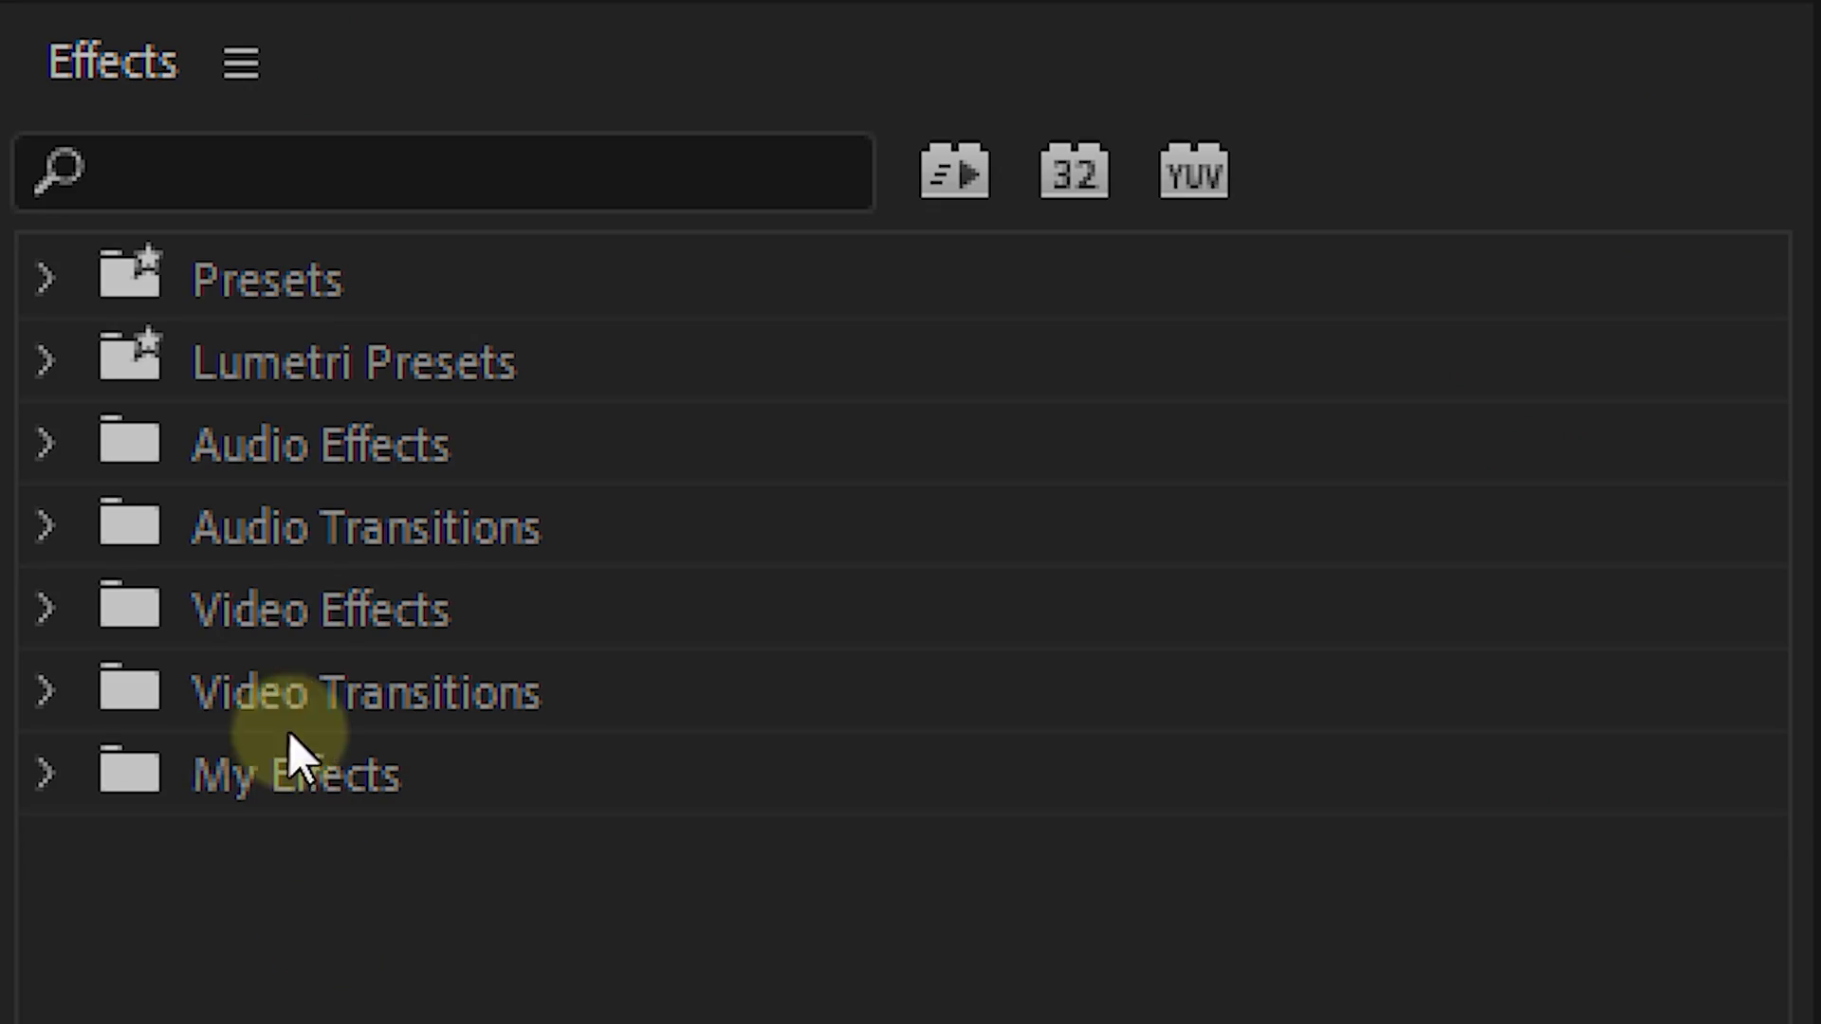
- Import the LUTMASTER.prfpset preset file from the 3.CC 2019 & ABOVE folder into Effects Presets
right_click(297, 280)
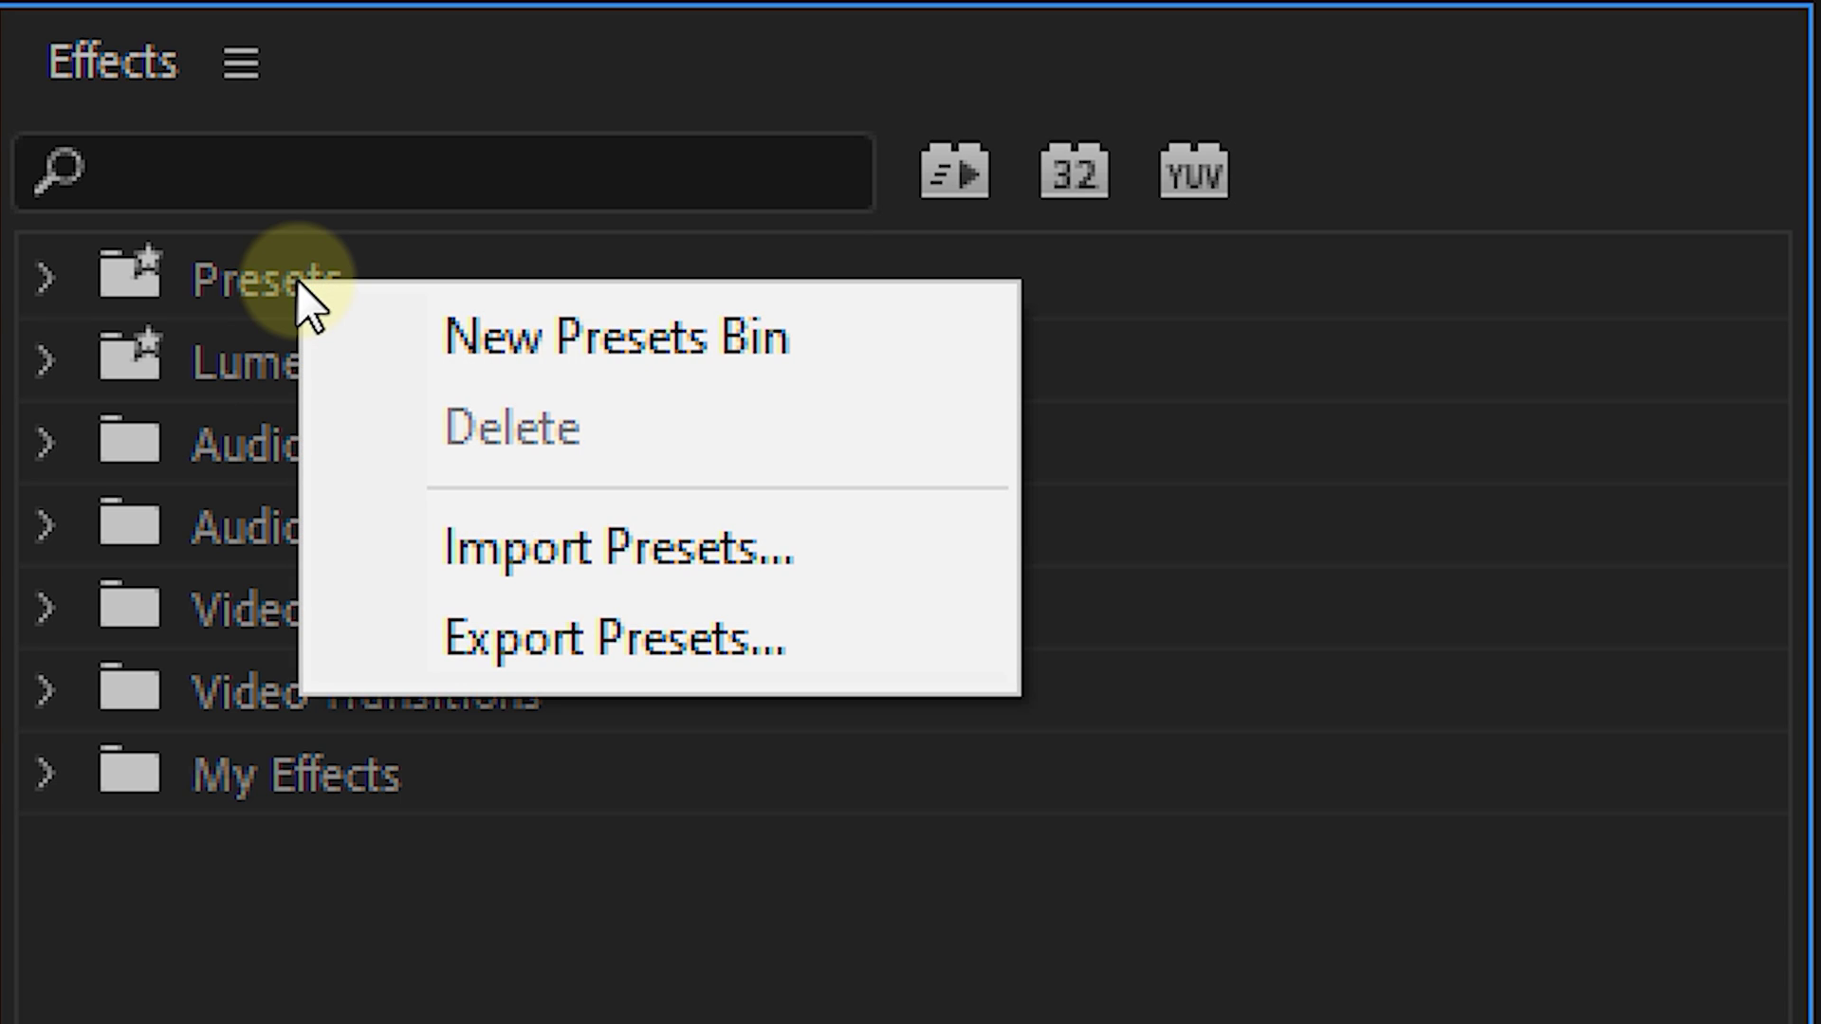
click(522, 552)
double_click(469, 595)
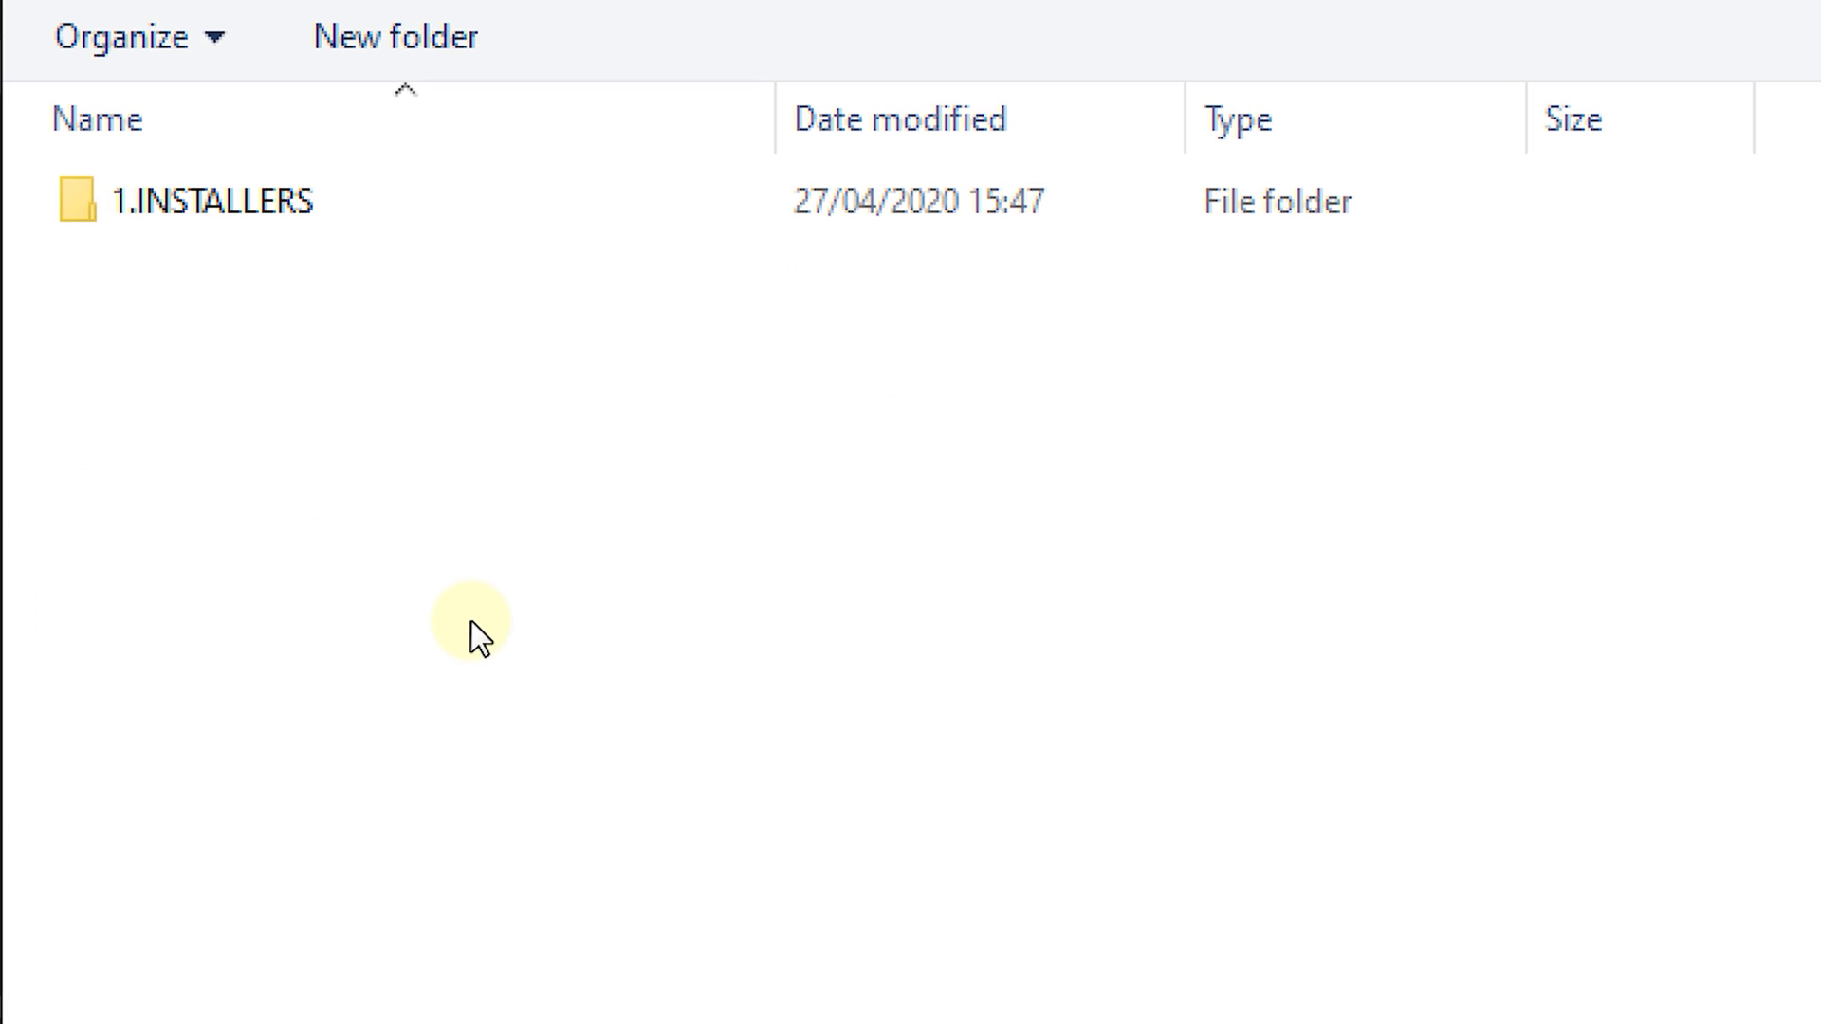
double_click(397, 222)
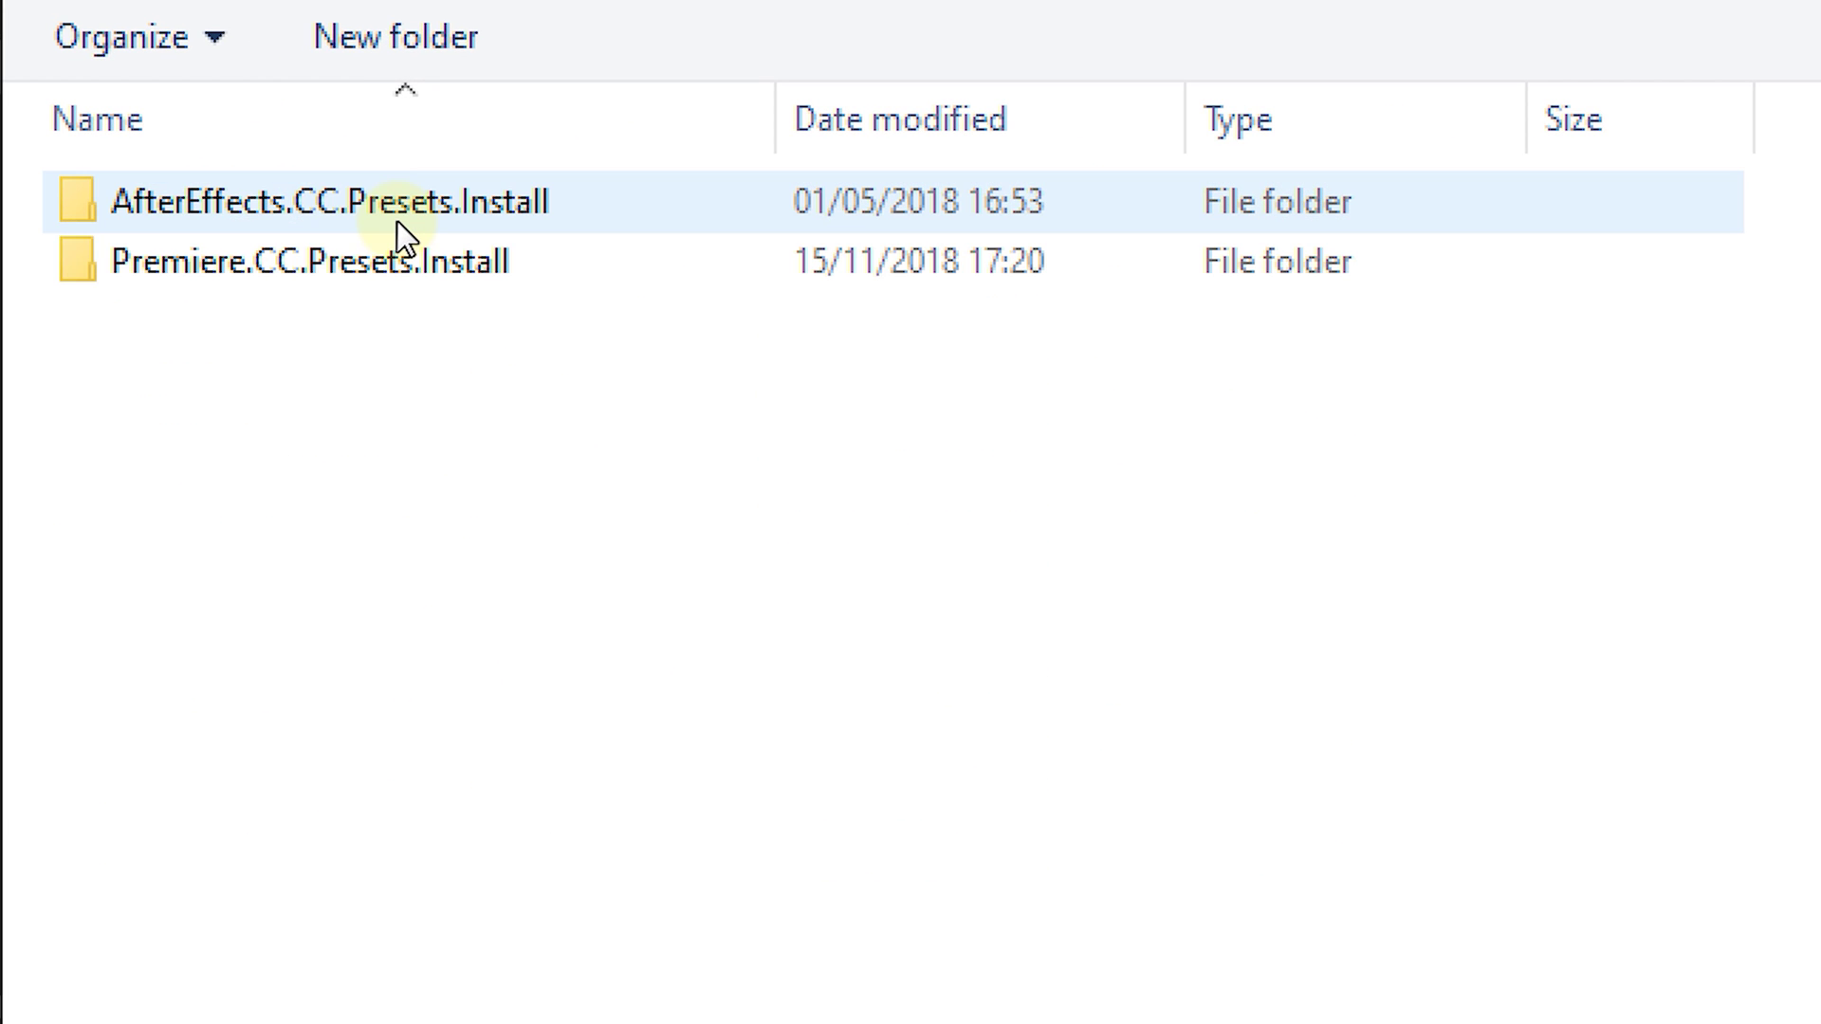
double_click(518, 277)
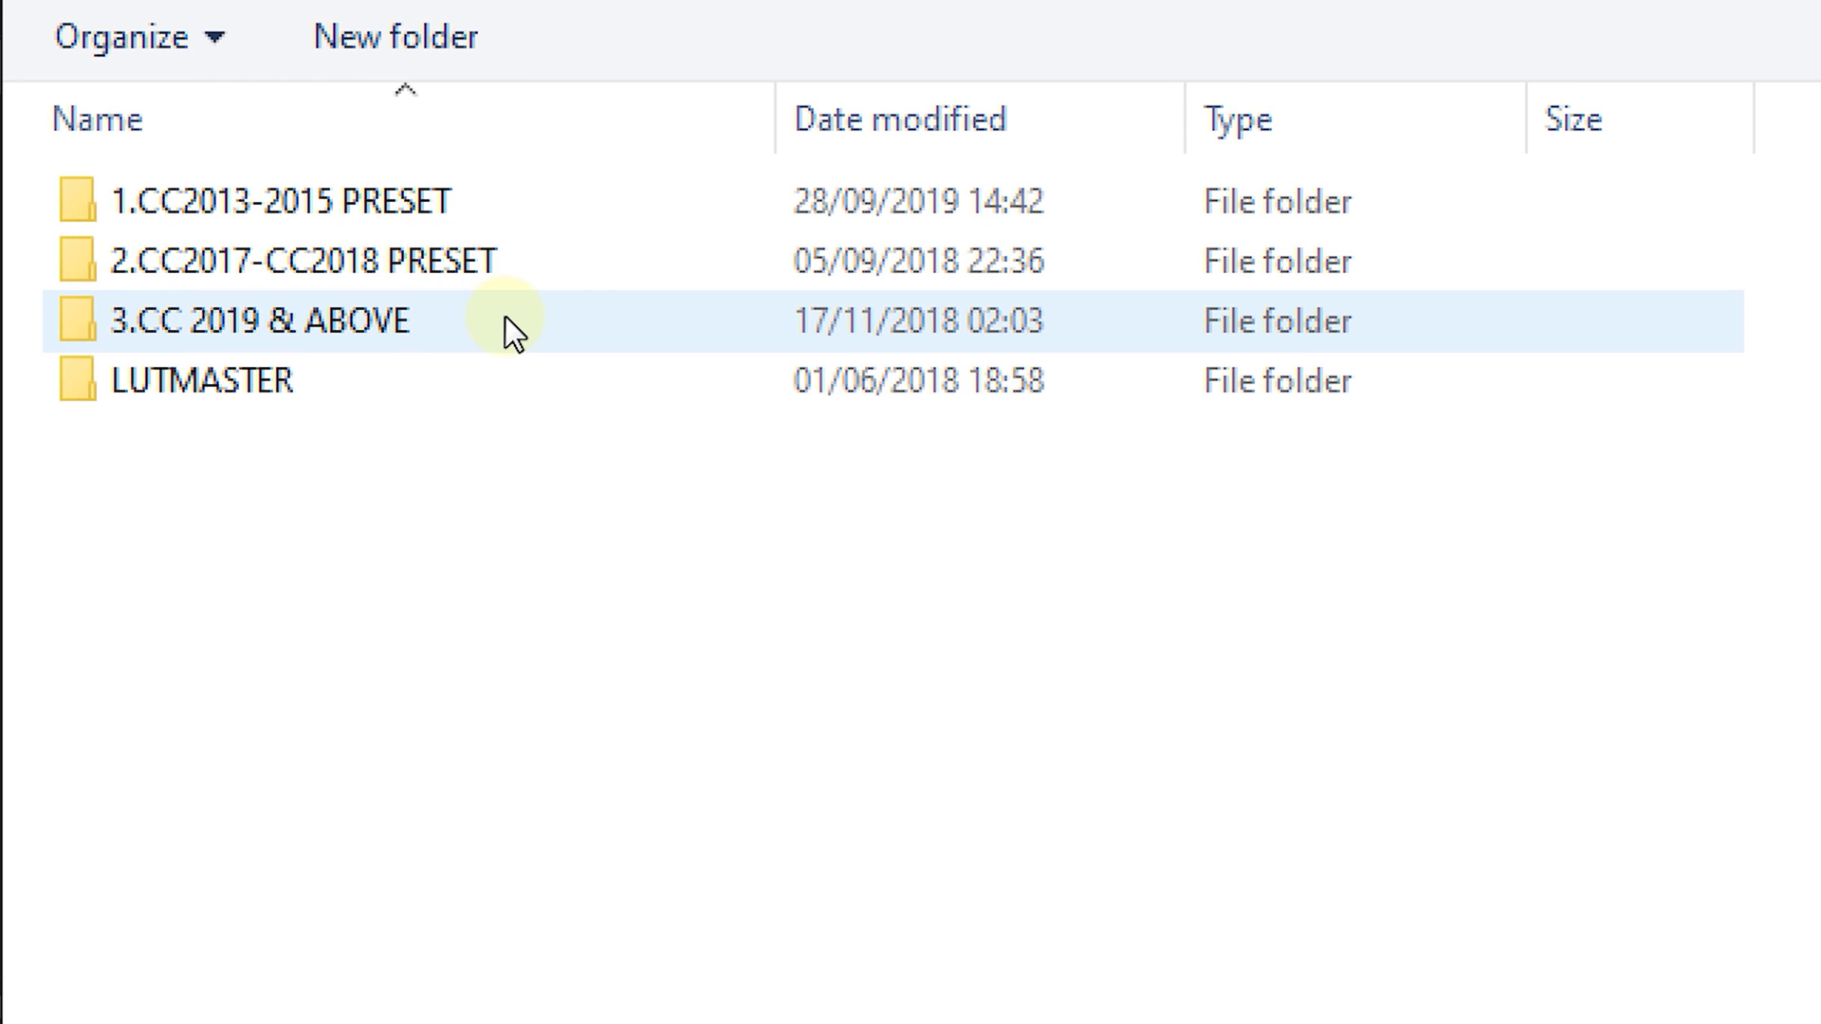
double_click(507, 322)
click(480, 213)
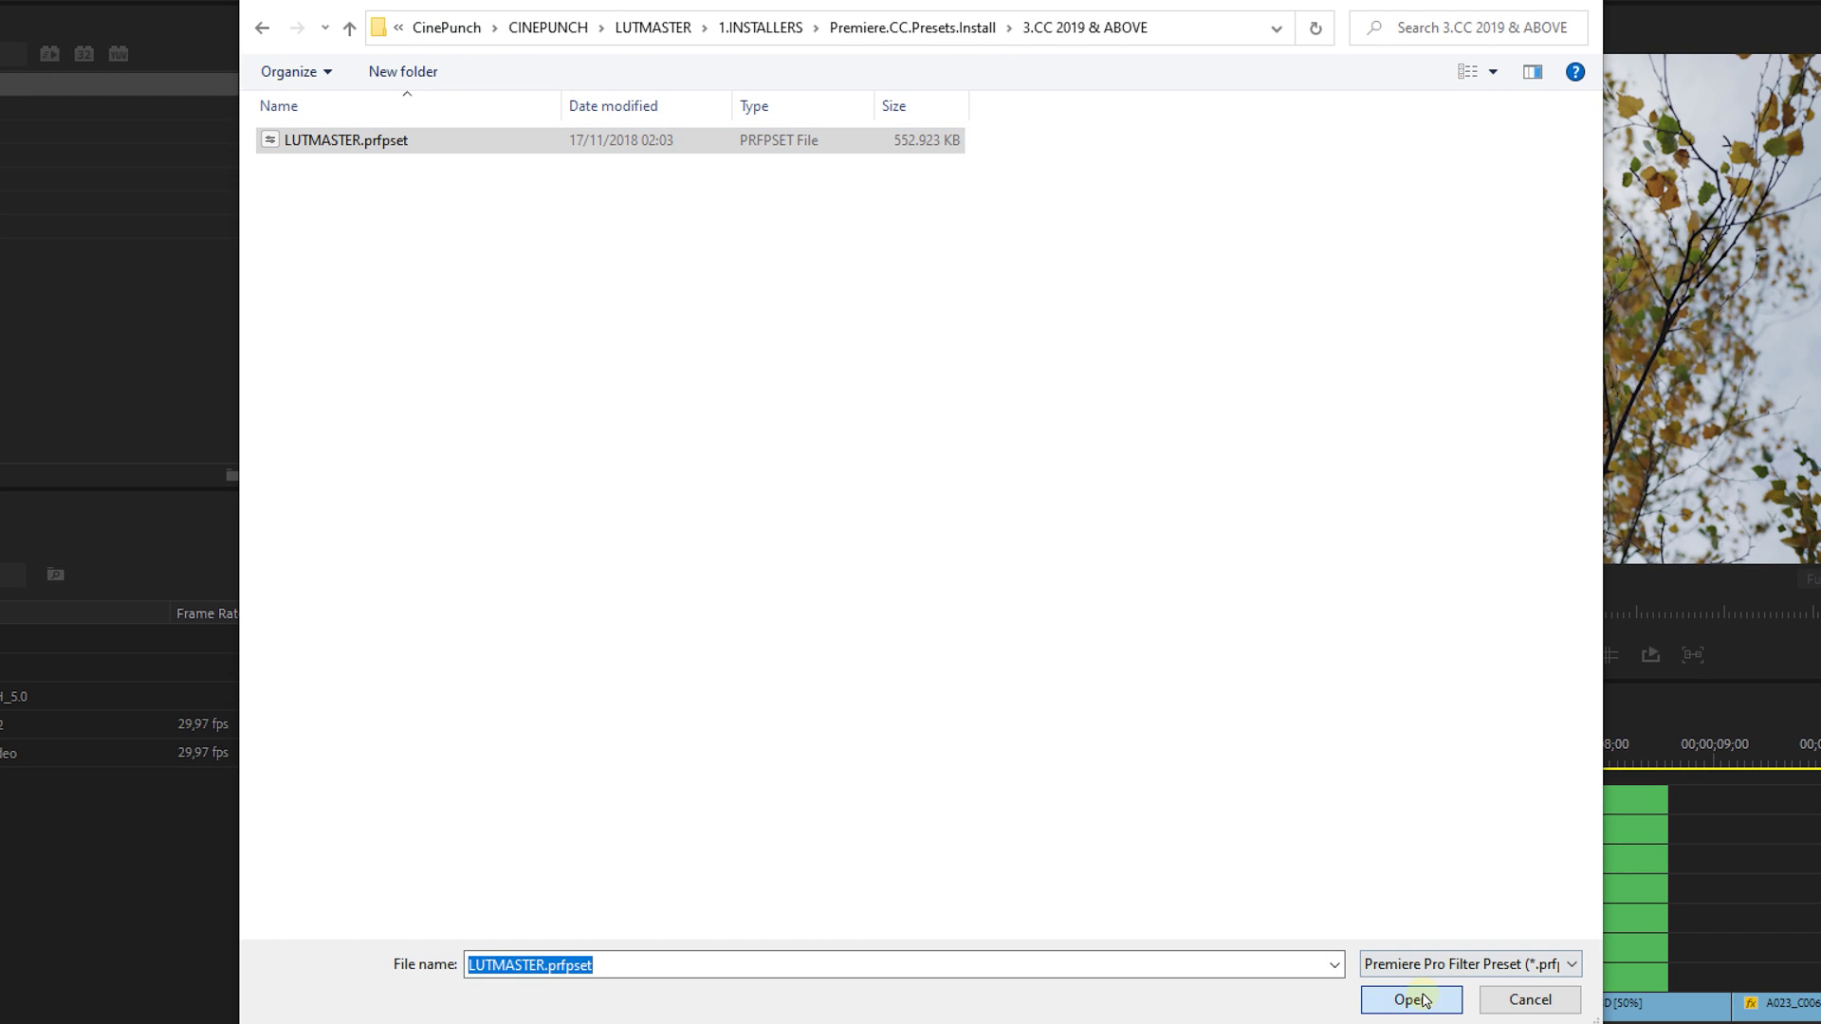
click(1413, 1000)
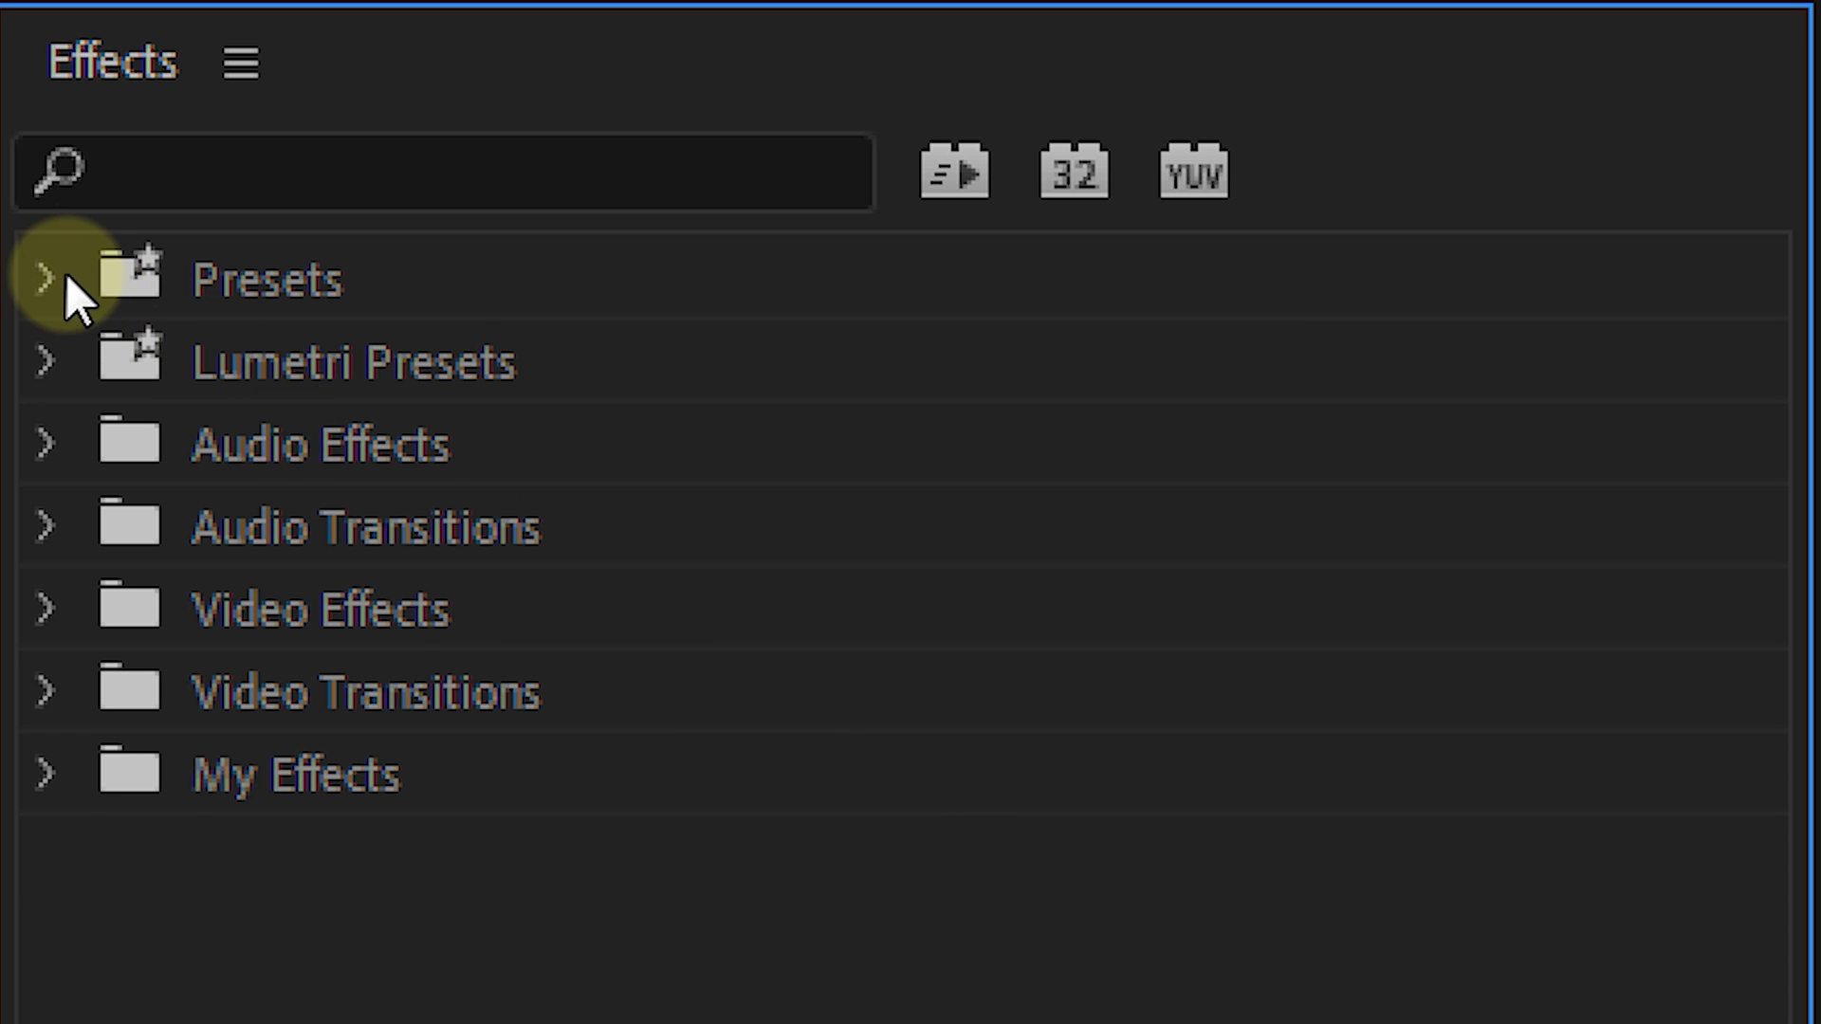
- Expand Presets > LUTMASTER to show look categories like Film Stocks and HDR.Looks
click(58, 269)
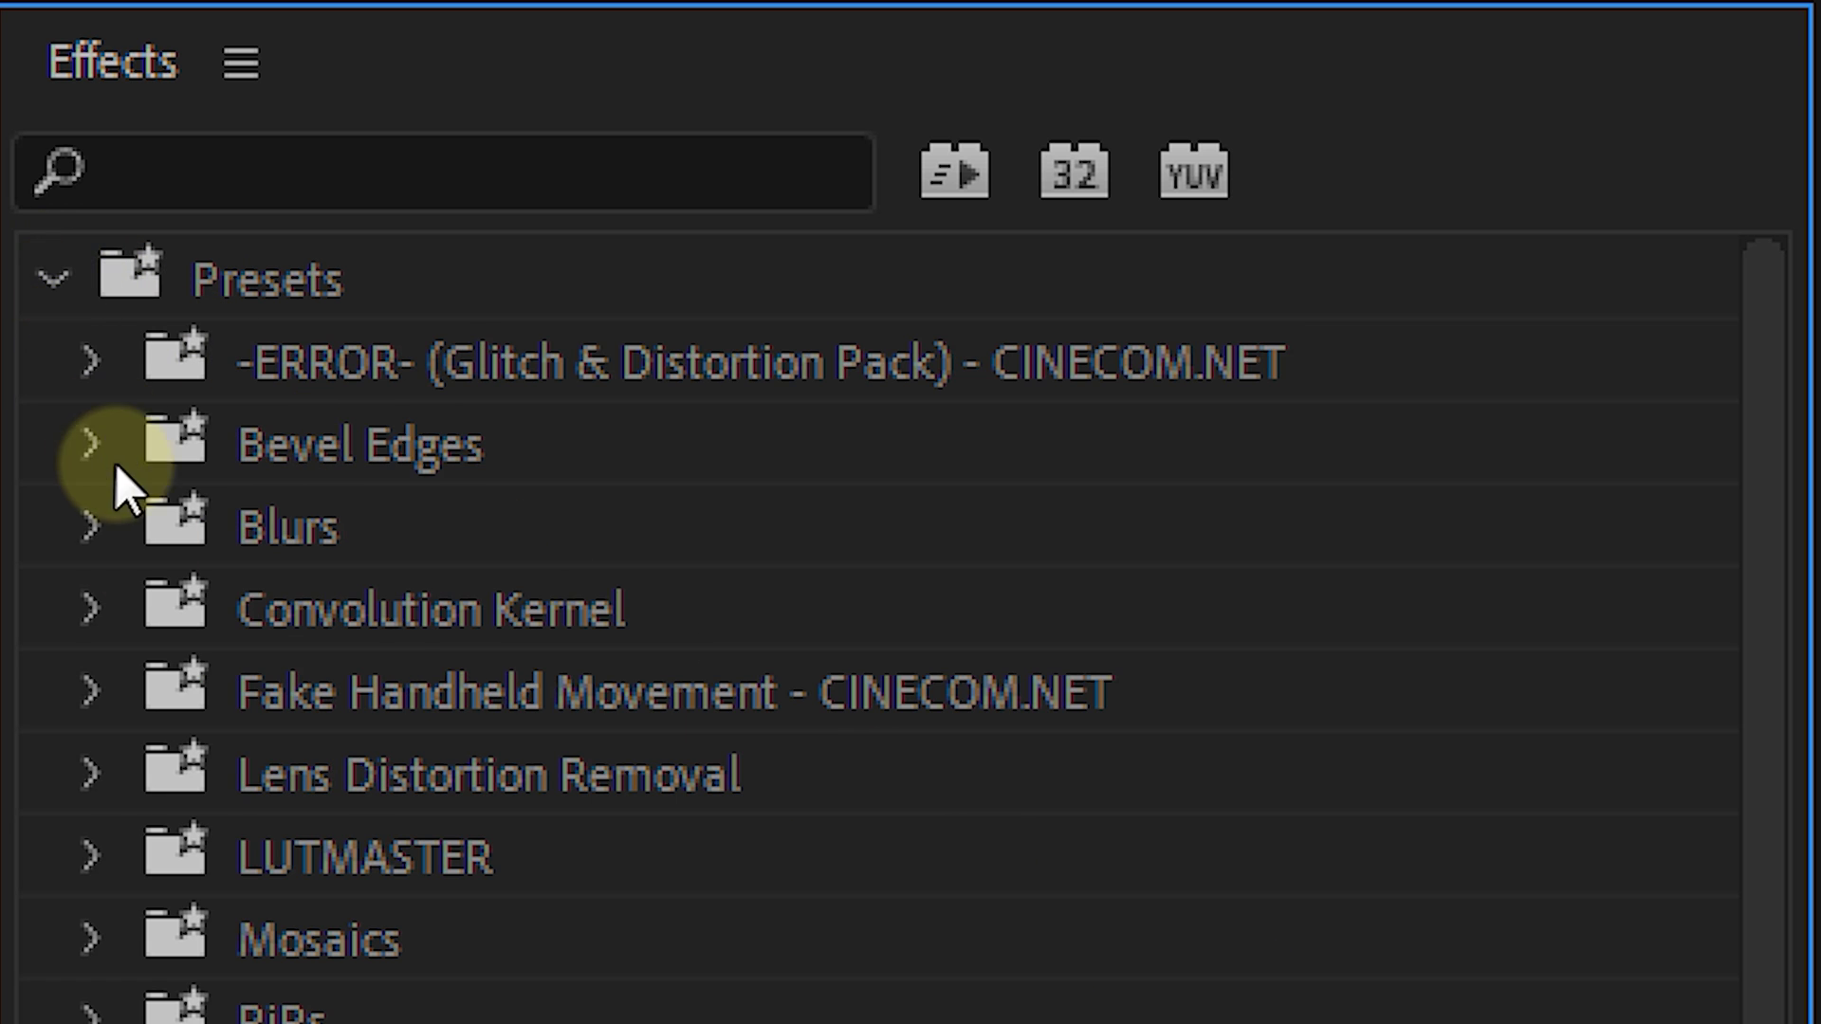
click(545, 844)
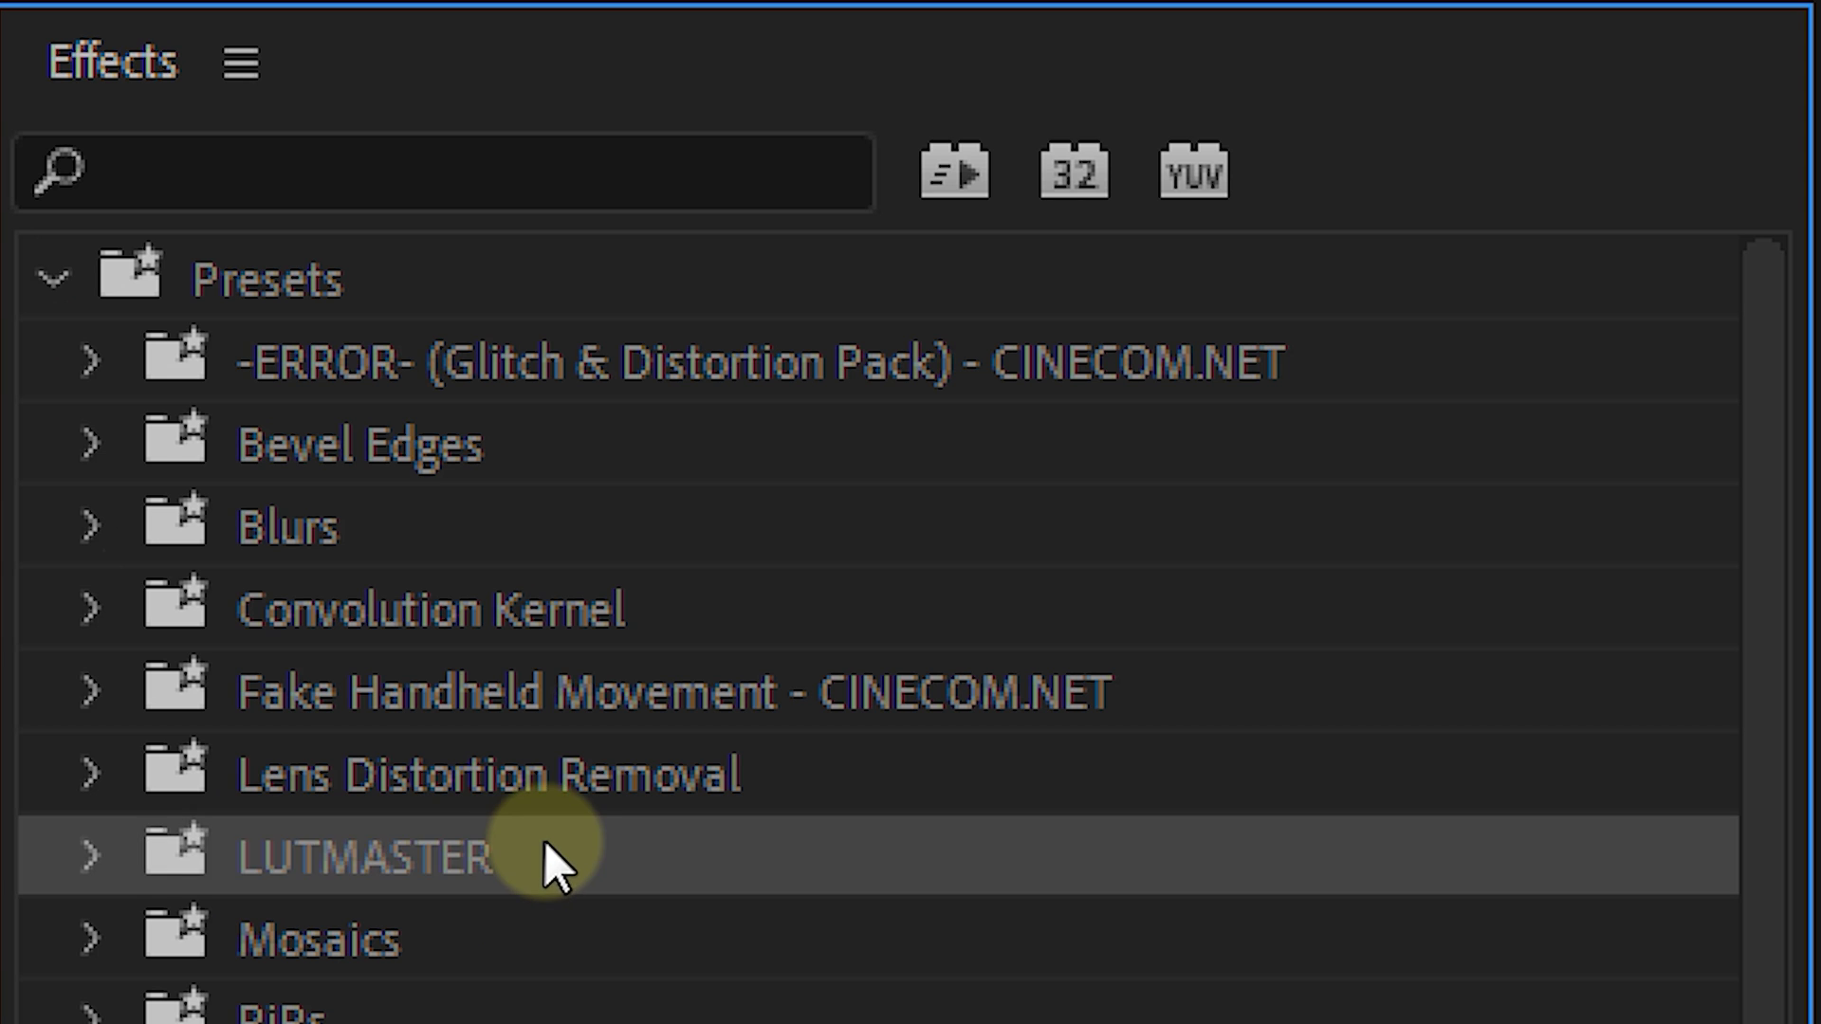
click(83, 859)
drag(1732, 101, 1758, 196)
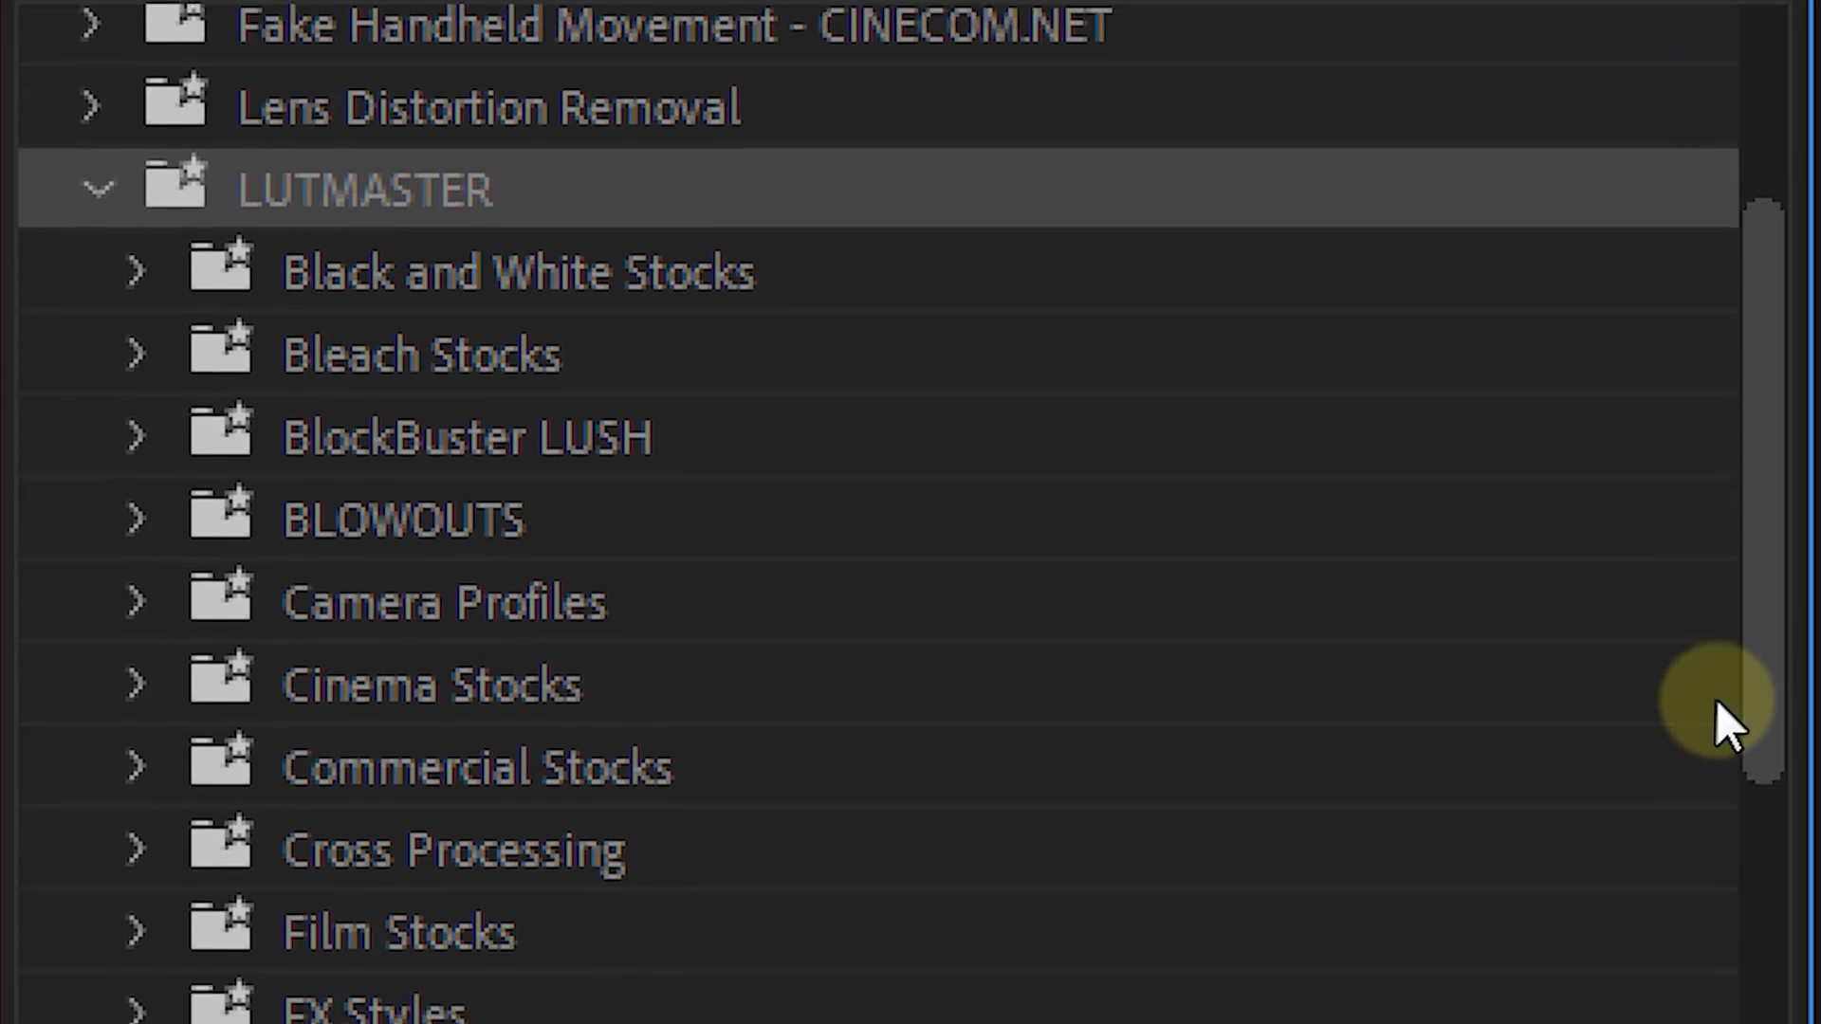
- Apply the LUX.102 LUTMASTER preset to the adjustment layer on V5
drag(1716, 700, 1659, 942)
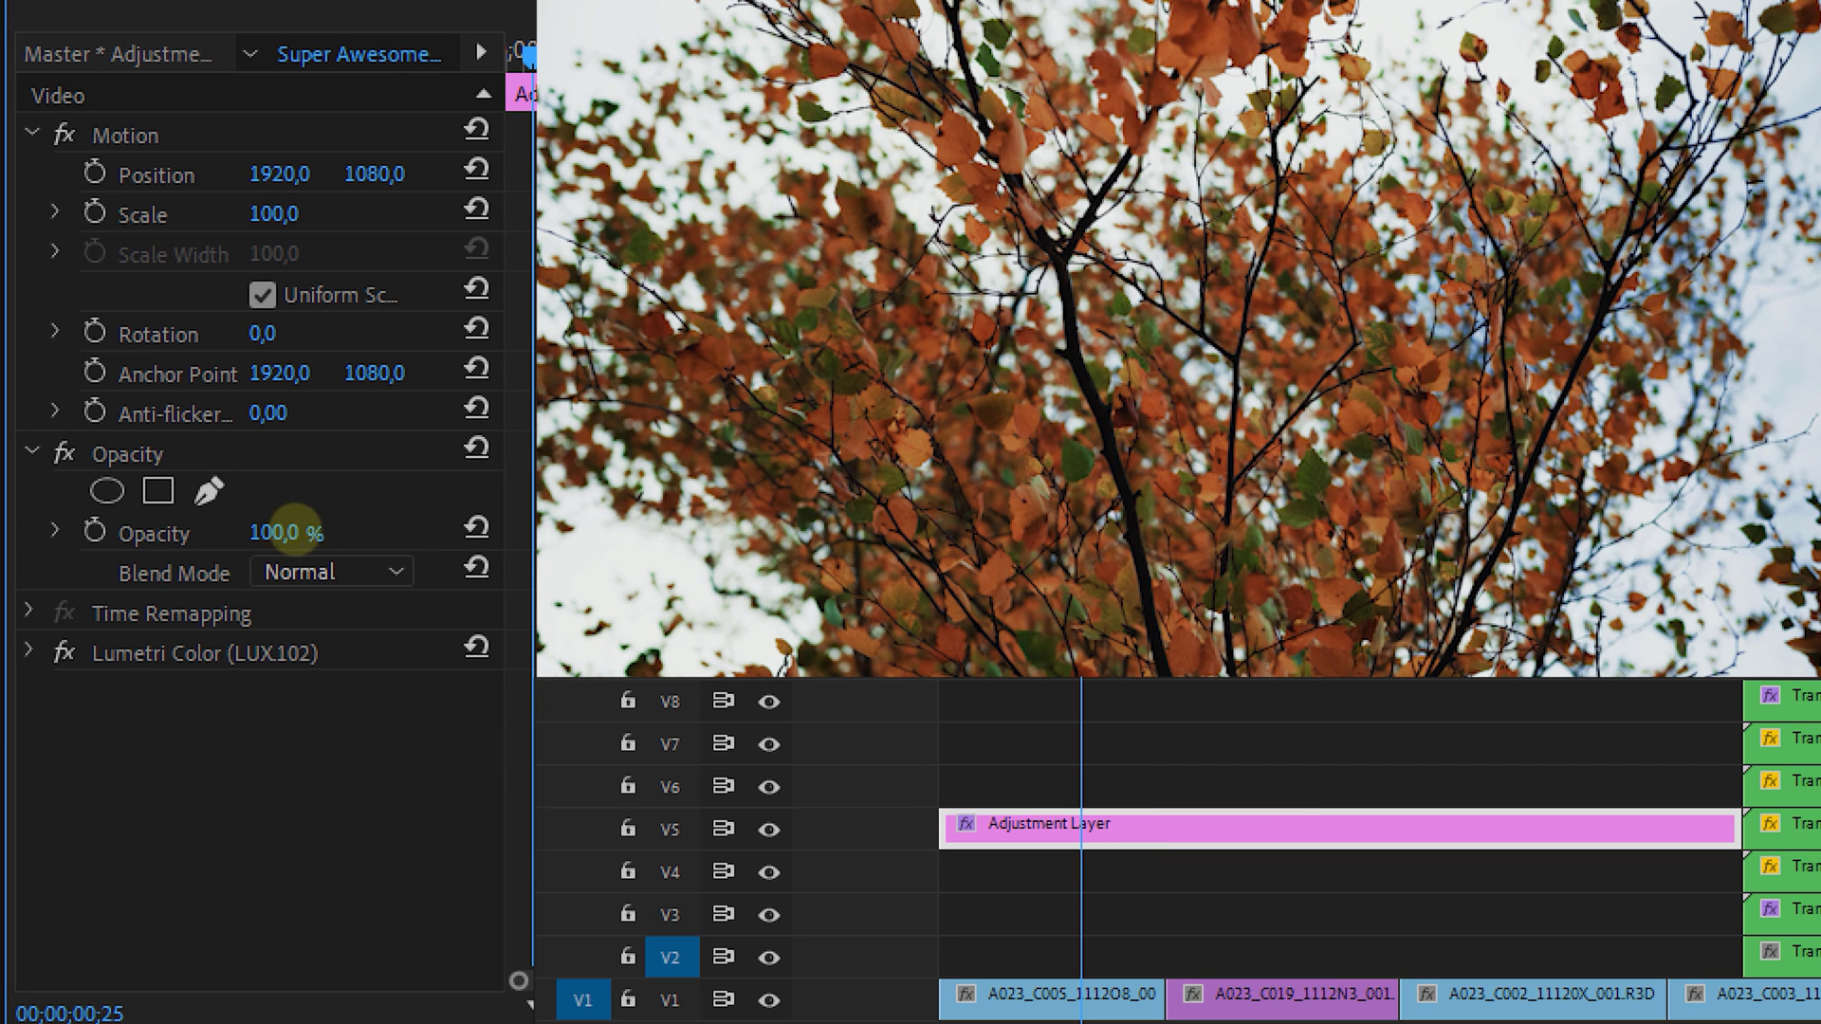
- Lower the adjustment layer's opacity and switch its blend mode from Lighten to Color Burn
drag(267, 533, 207, 533)
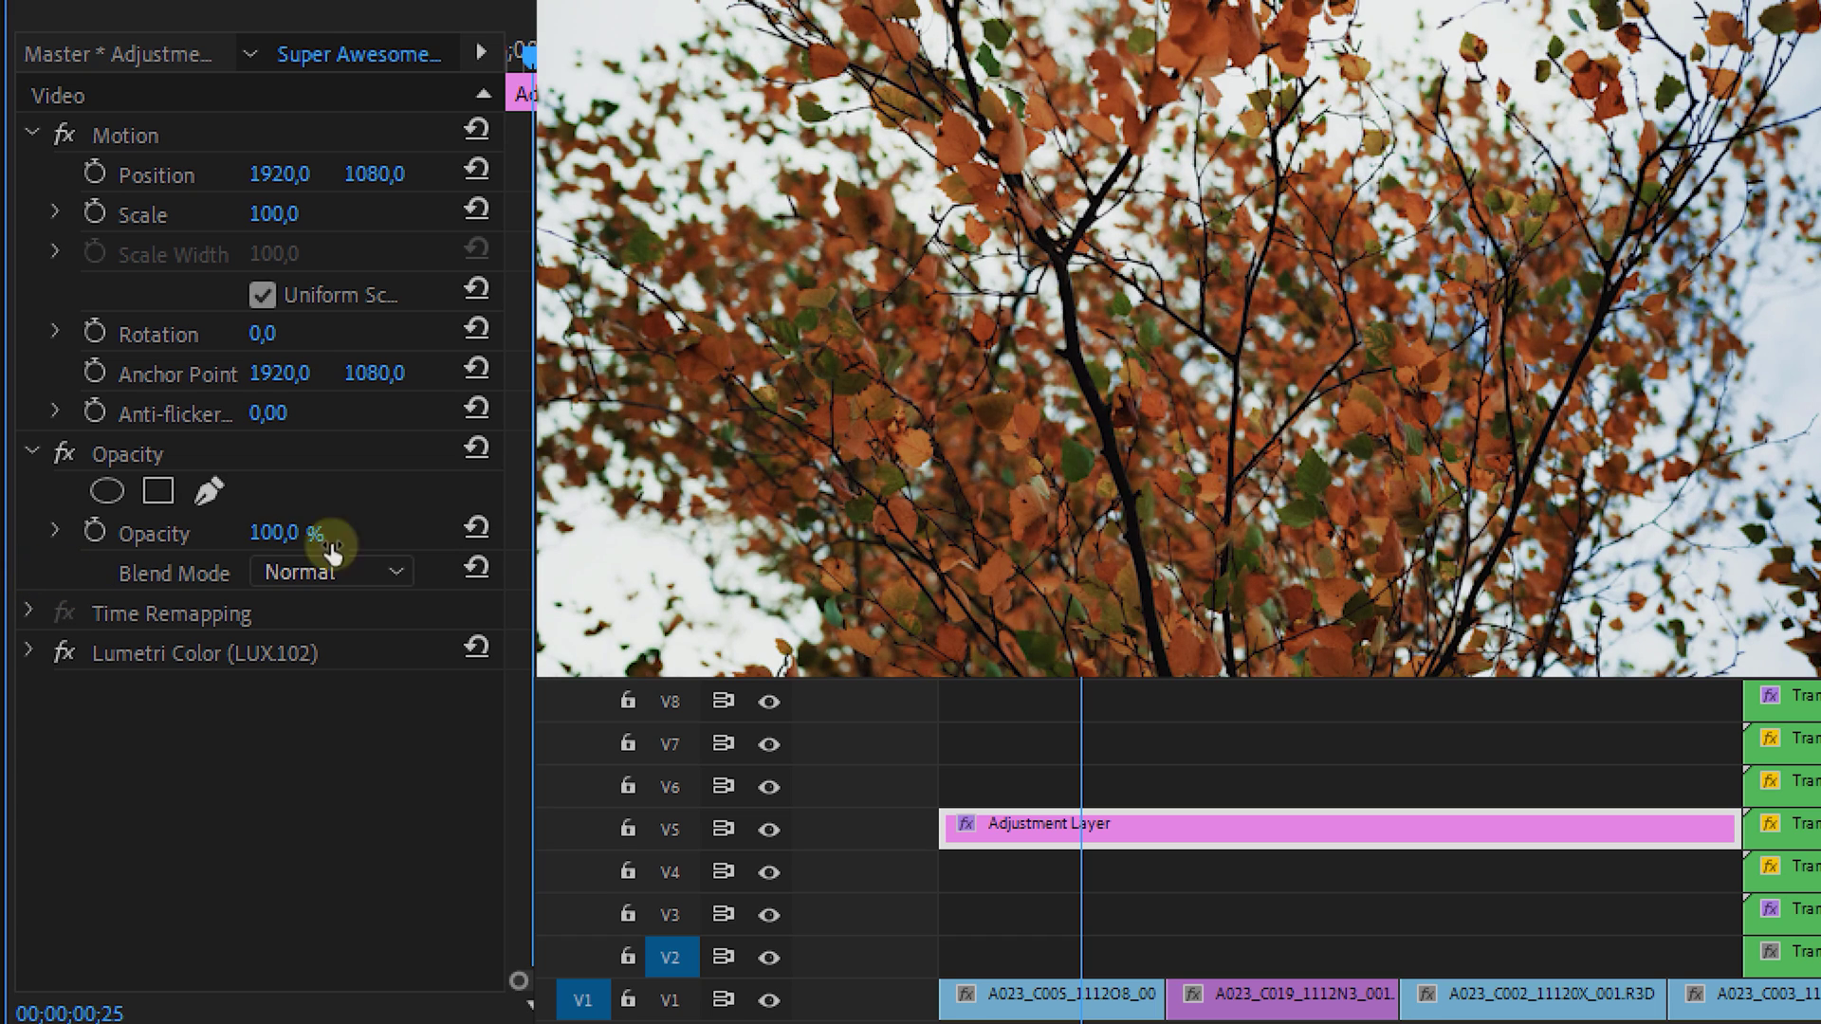
click(356, 573)
click(362, 926)
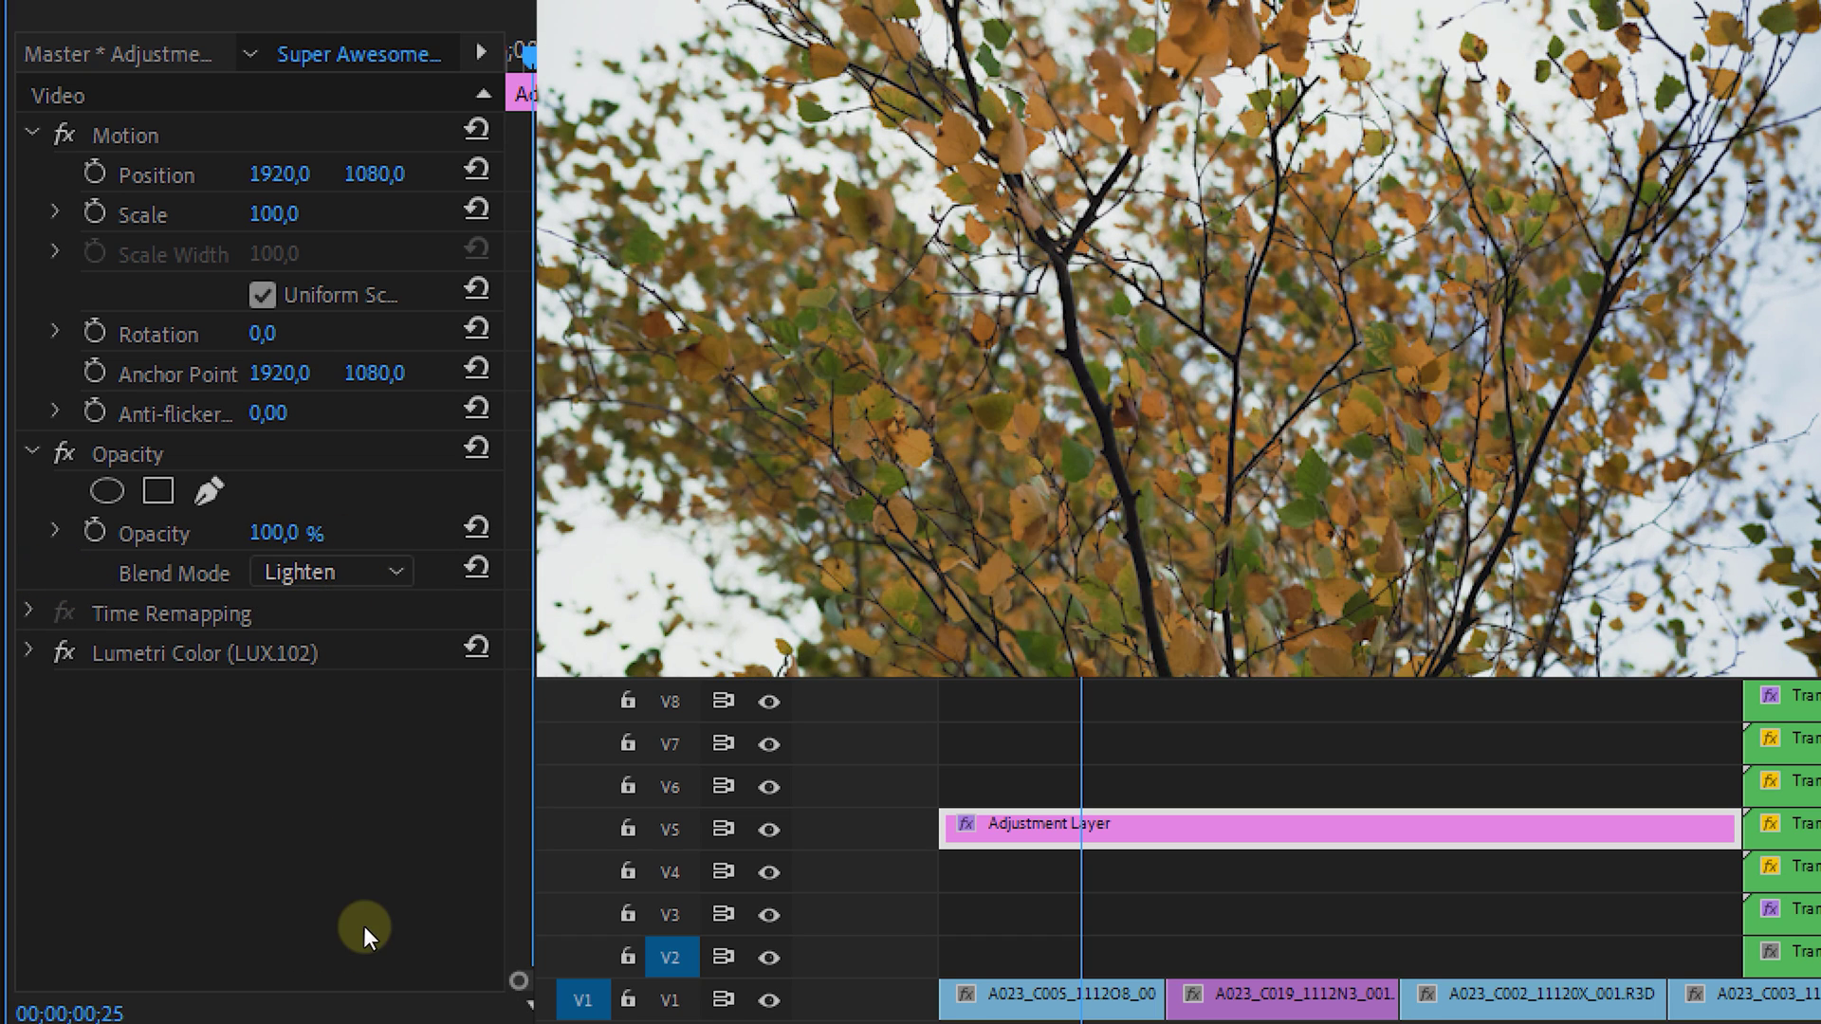
click(332, 573)
click(354, 795)
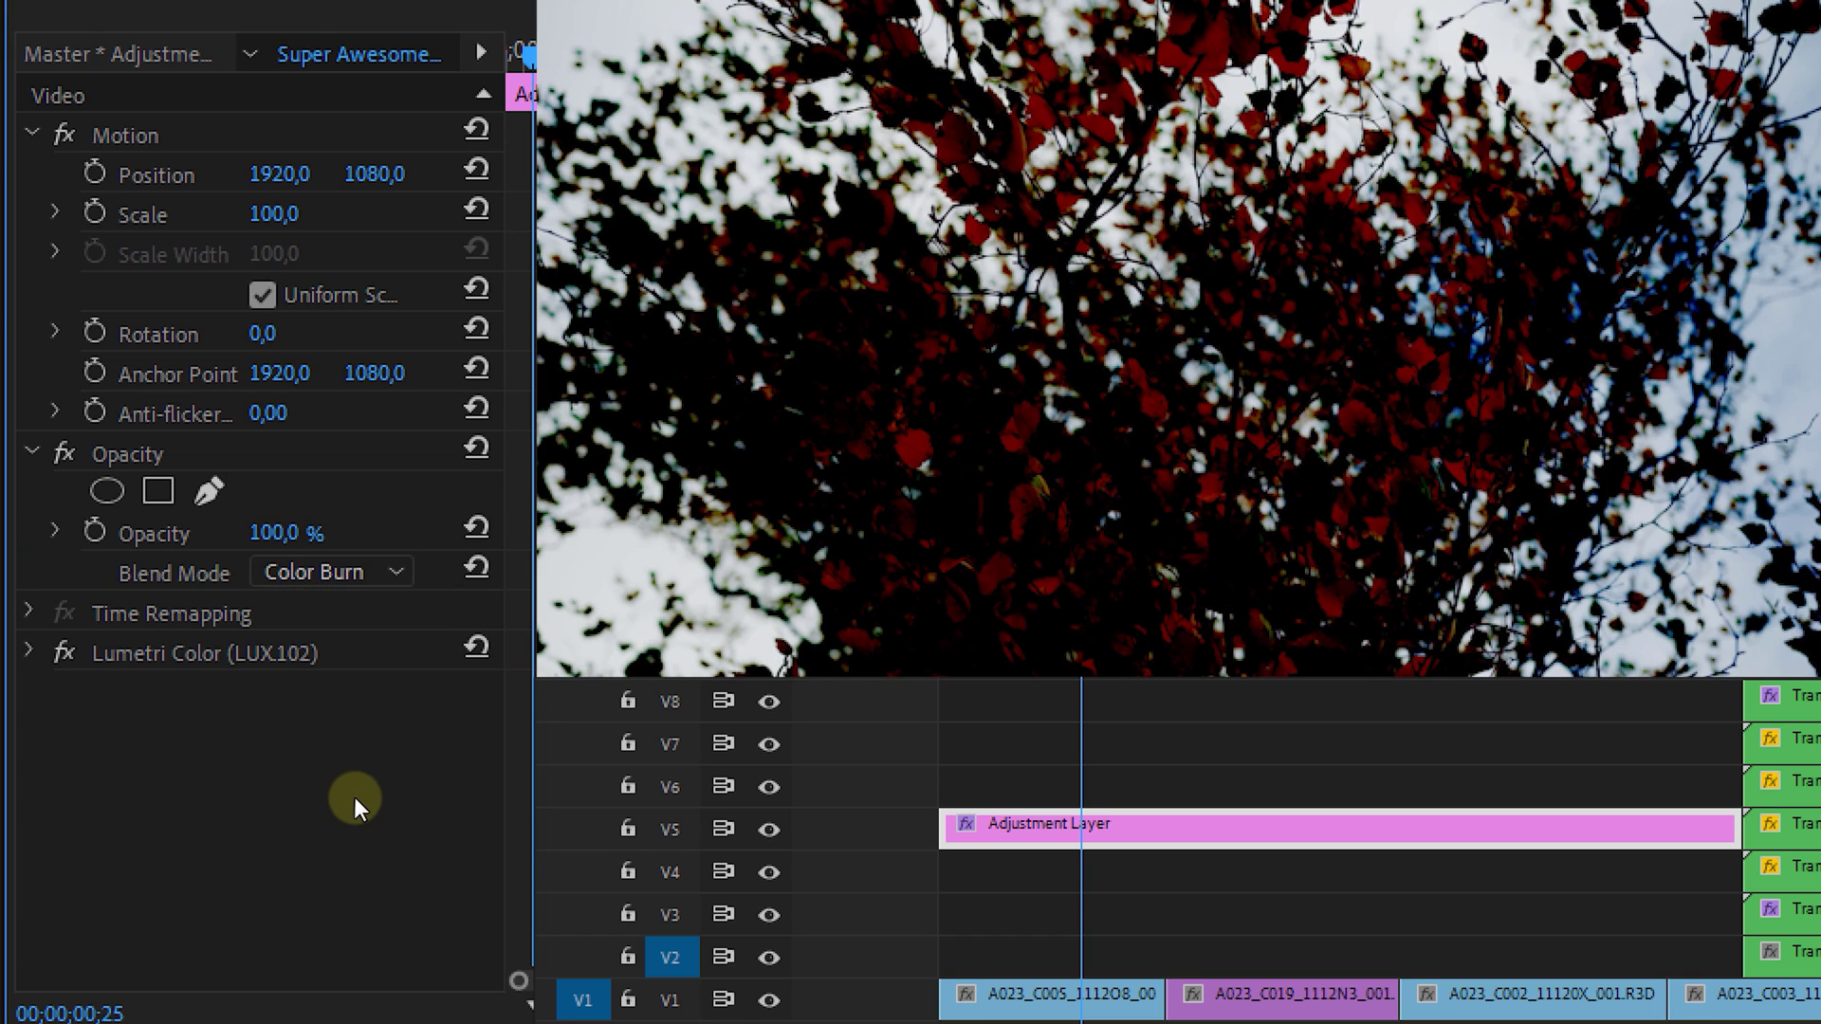
click(317, 575)
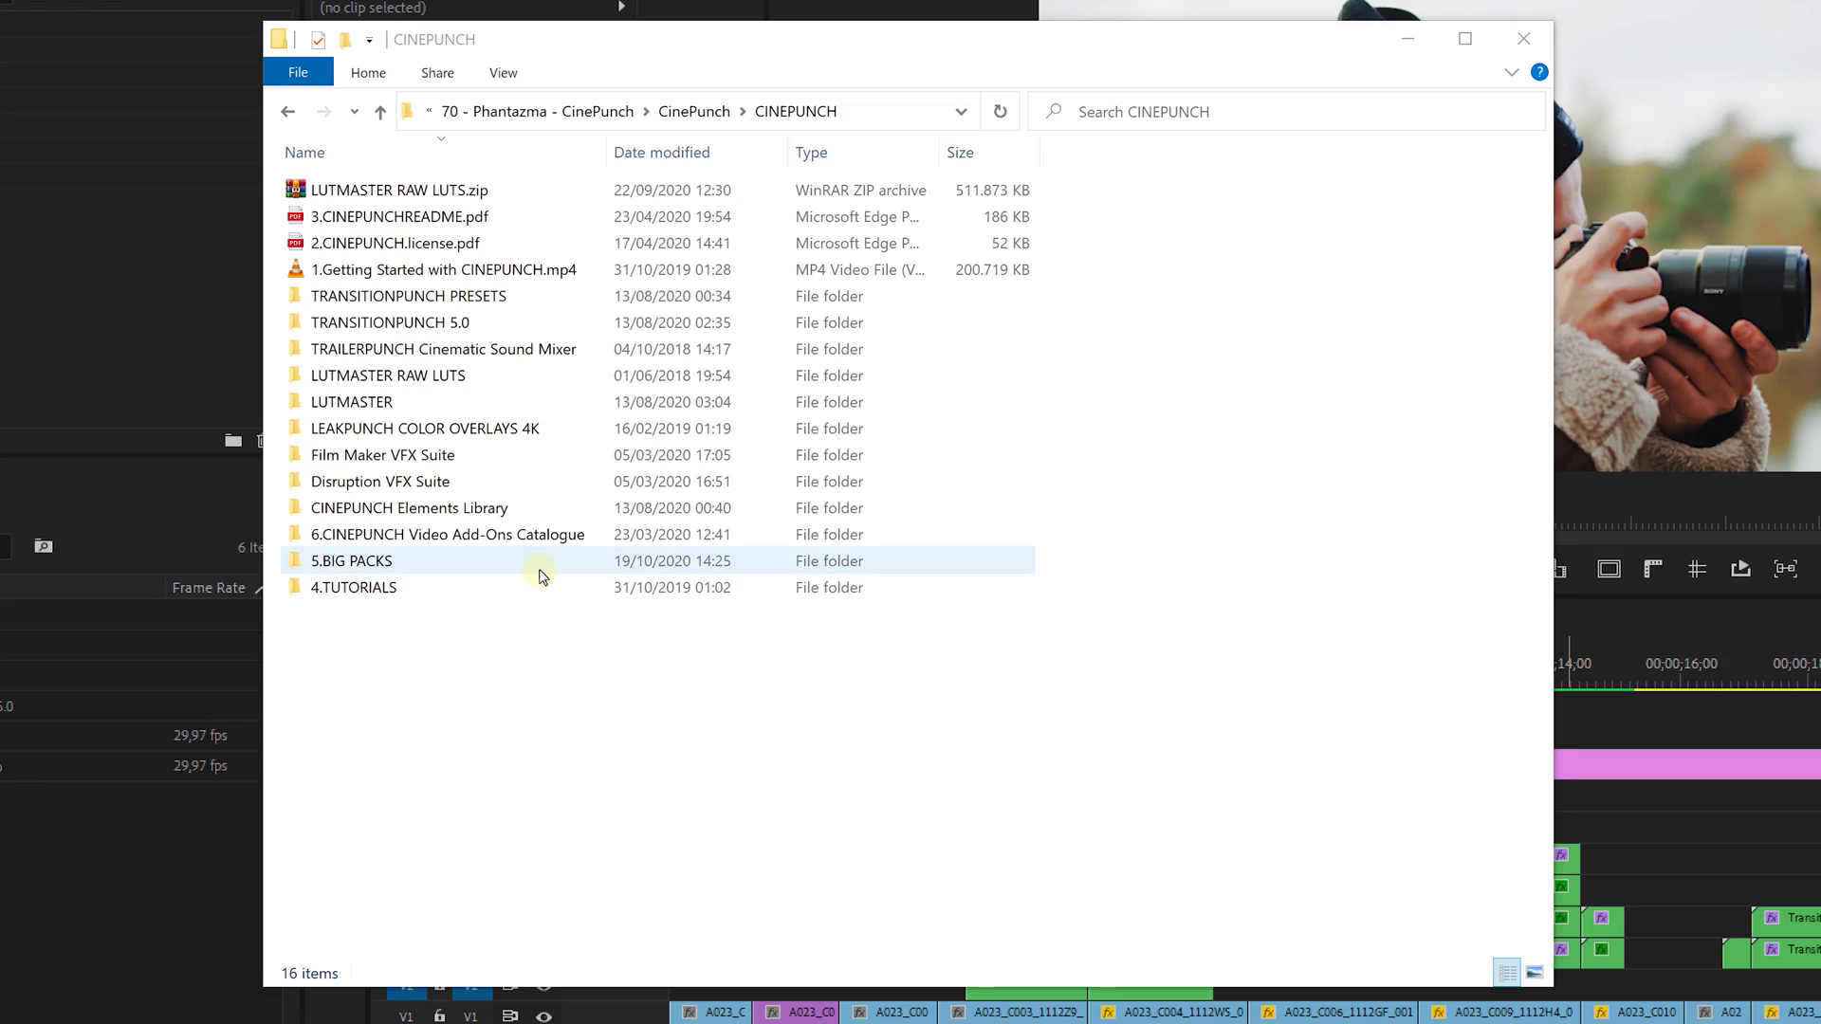
- Open 5.BIG PACKS, move the adjustment layer up a track, and blend the Cooke overlay in Screen mode
double_click(542, 577)
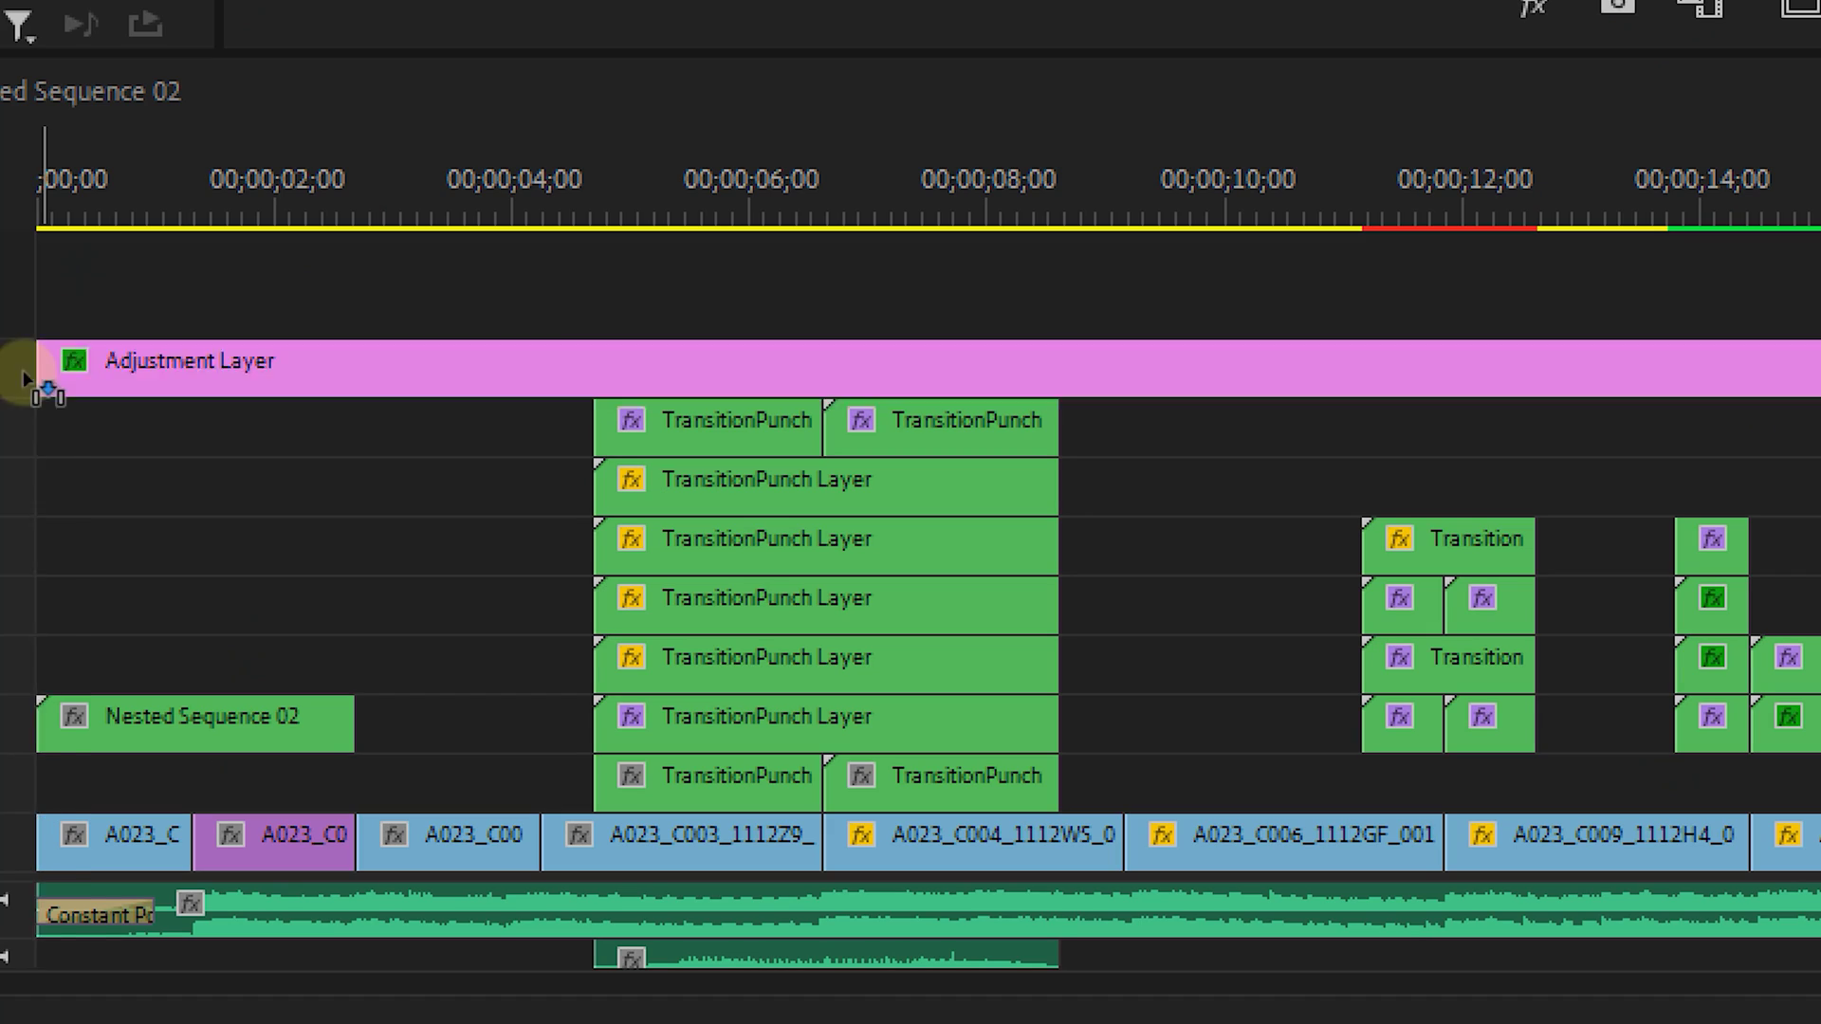
drag(52, 364, 45, 301)
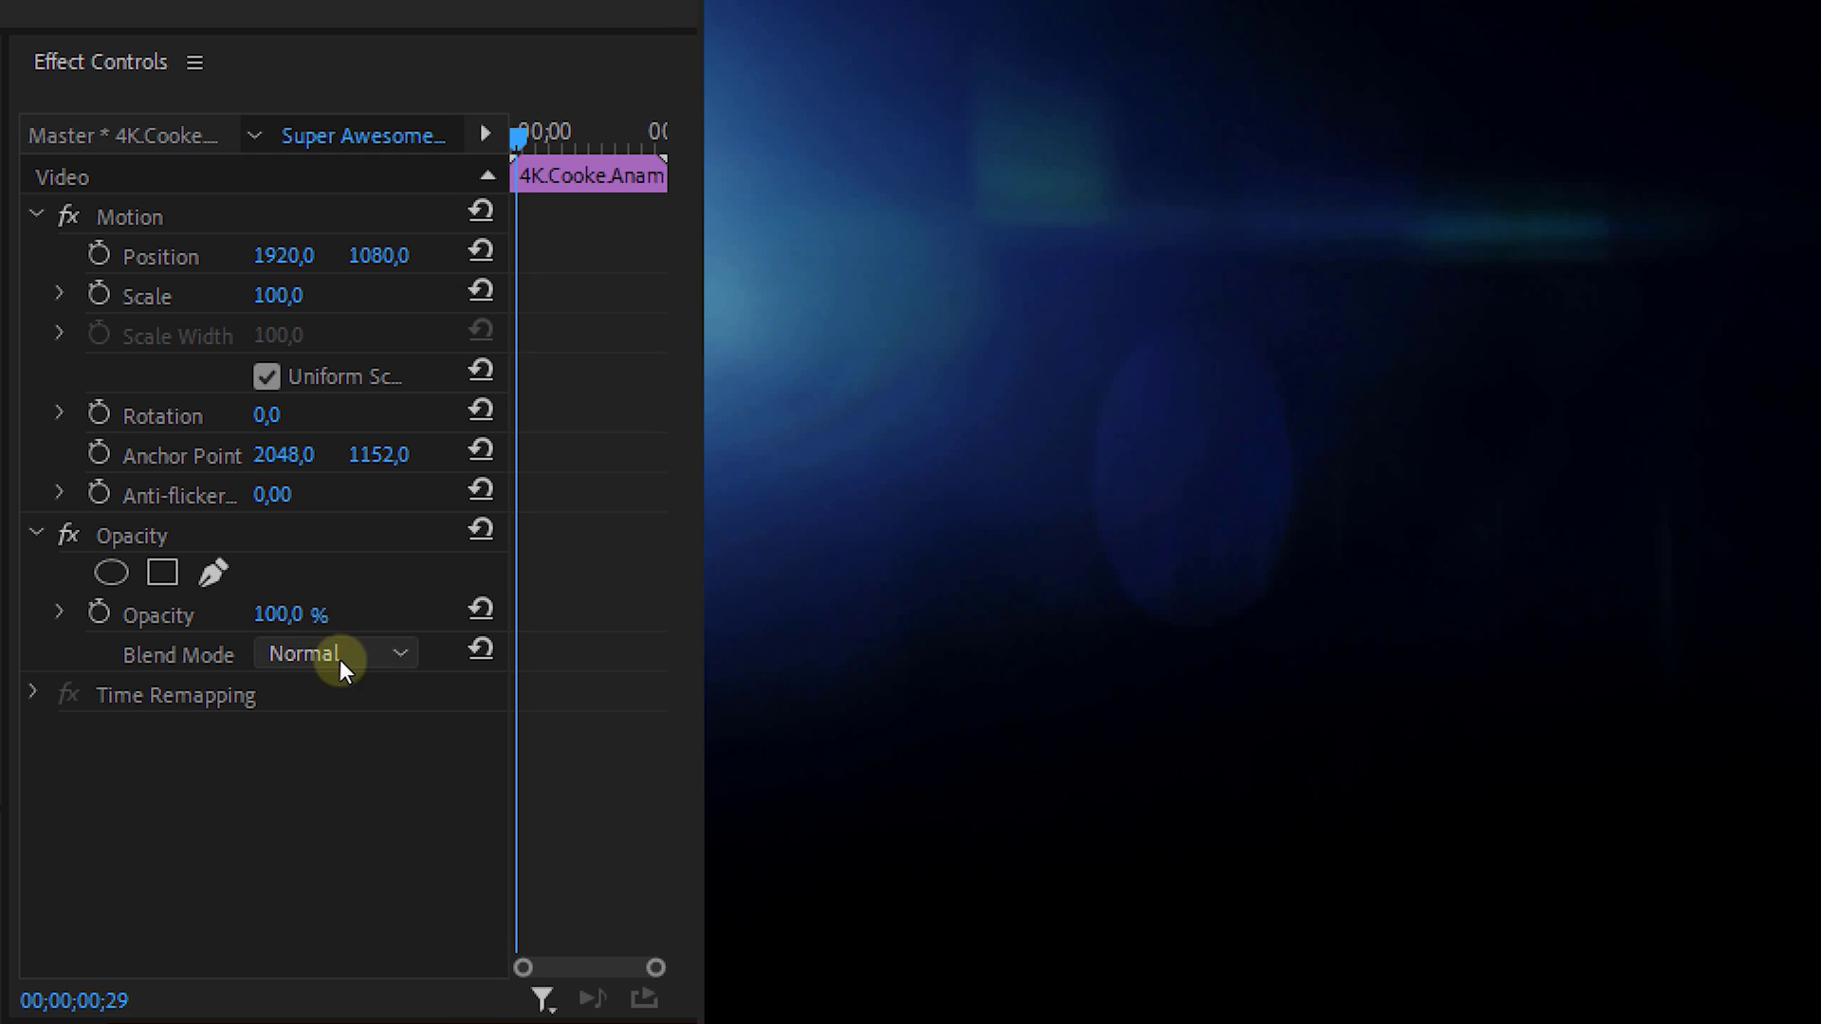
click(340, 662)
click(376, 866)
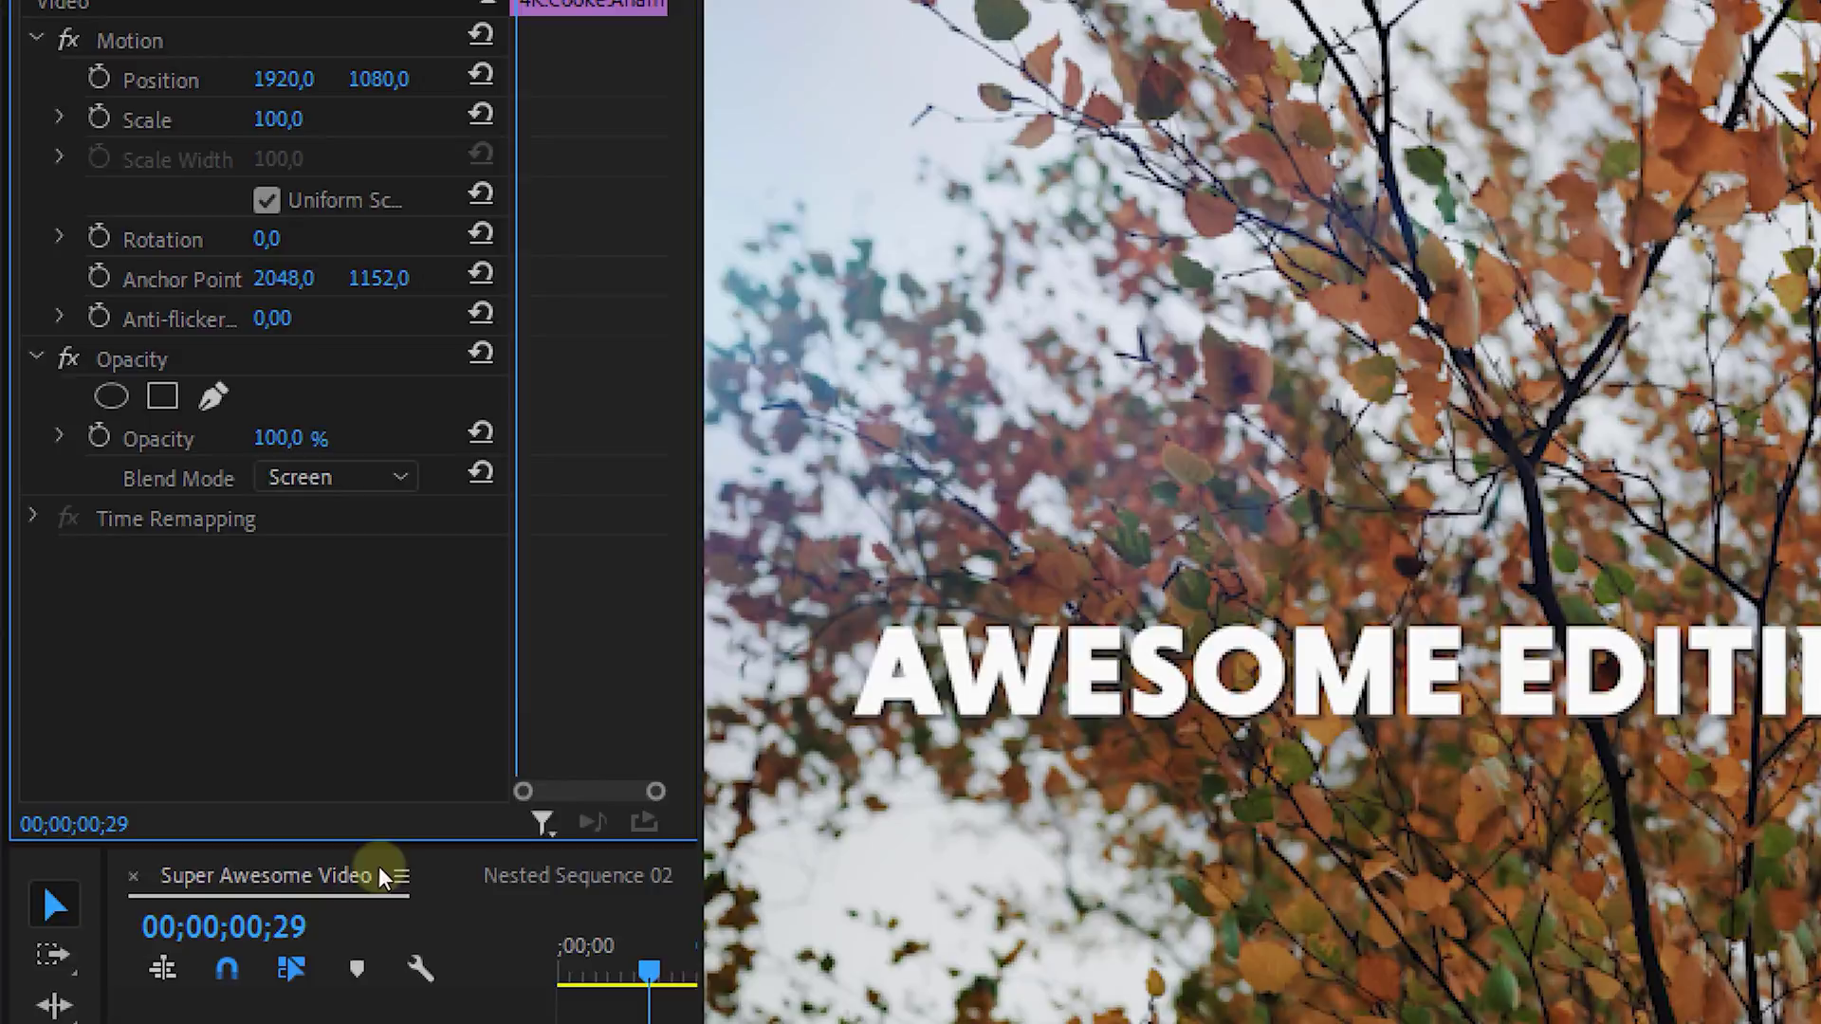